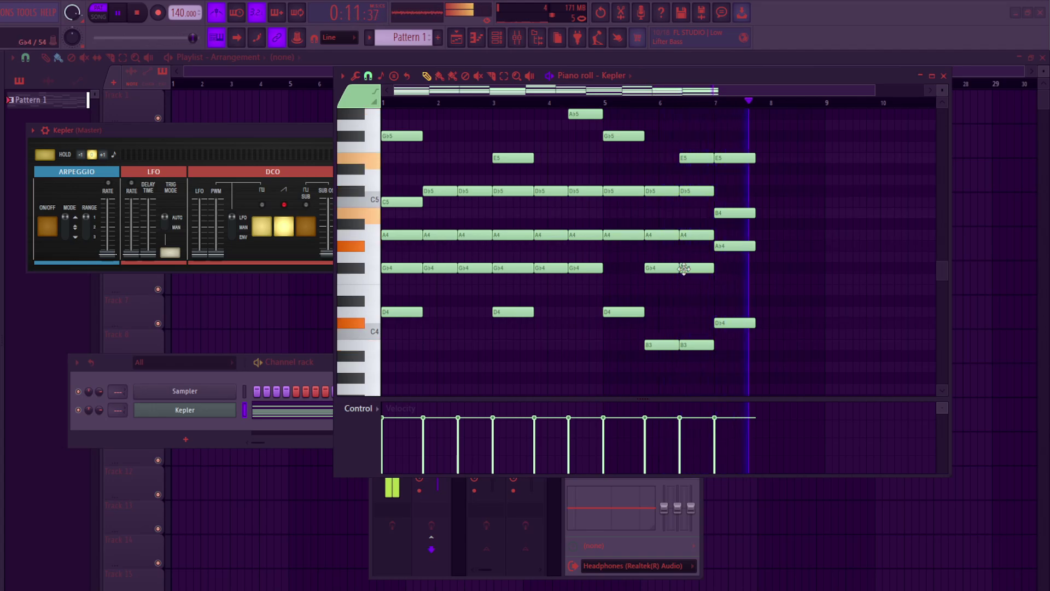
# - Stop playback, add a Kepler Exo instrument channel, and close the mixer and channel rack
pyautogui.press('space')
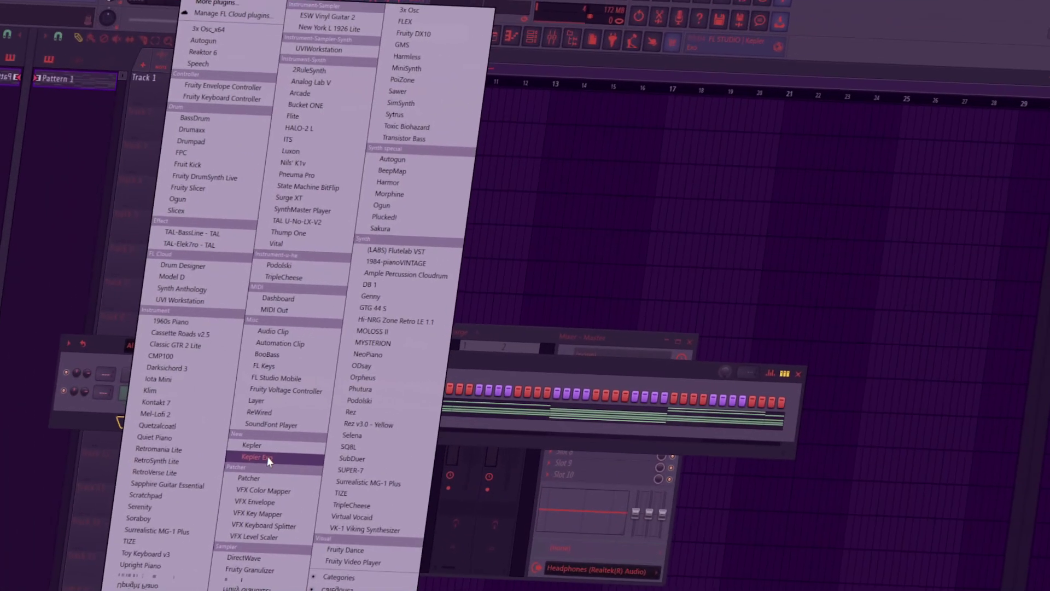
pyautogui.click(267, 457)
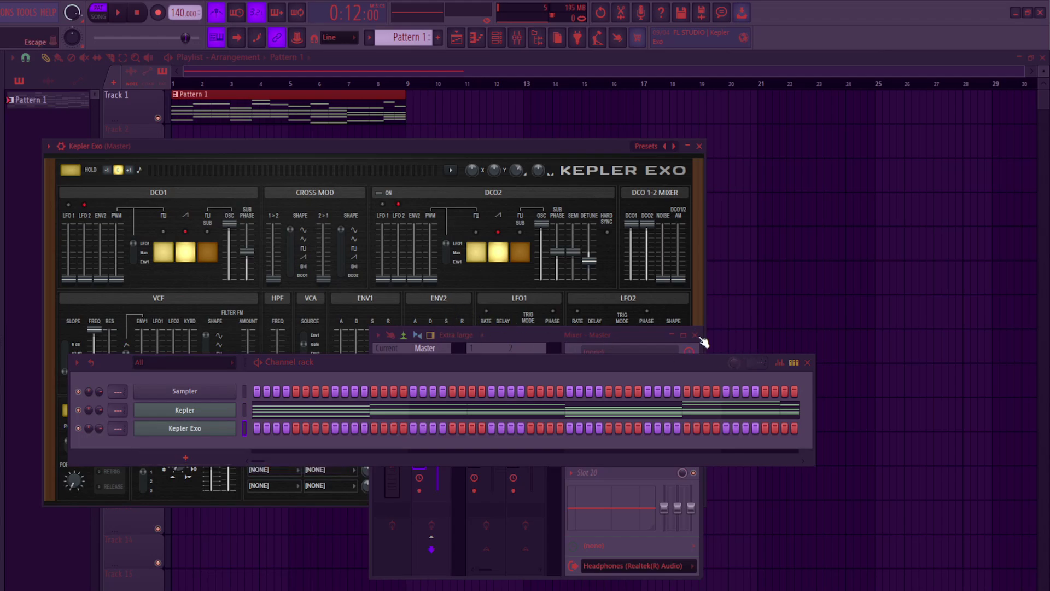
pyautogui.click(696, 335)
pyautogui.click(807, 363)
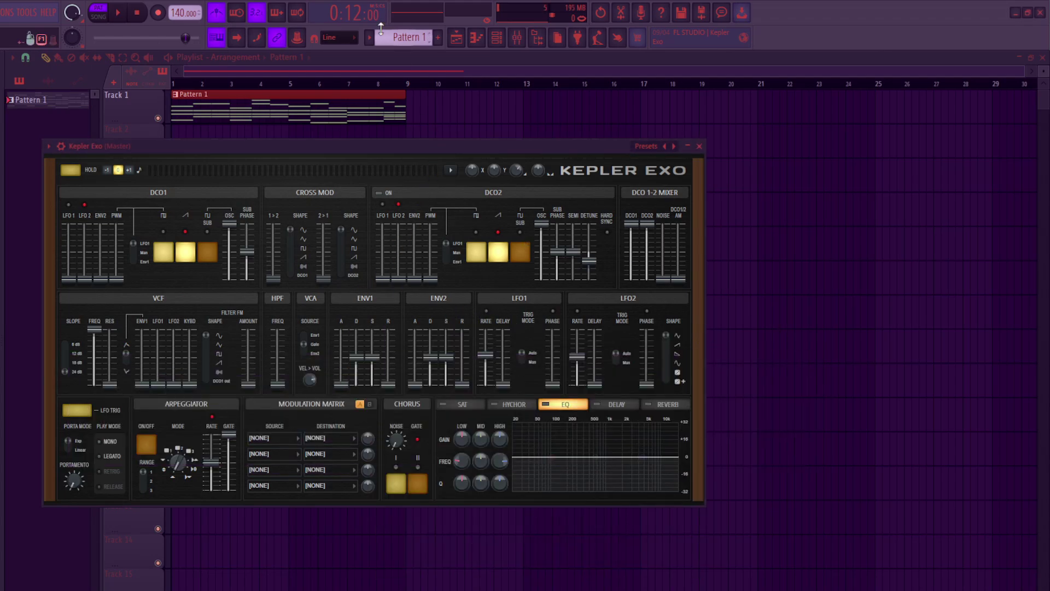
# - Switch to the empty Pattern 2 and reposition the Kepler Exo window, leaving the channel rack closed
pyautogui.scroll(1, 407, 39)
pyautogui.moveTo(471, 143); pyautogui.dragTo(520, 153)
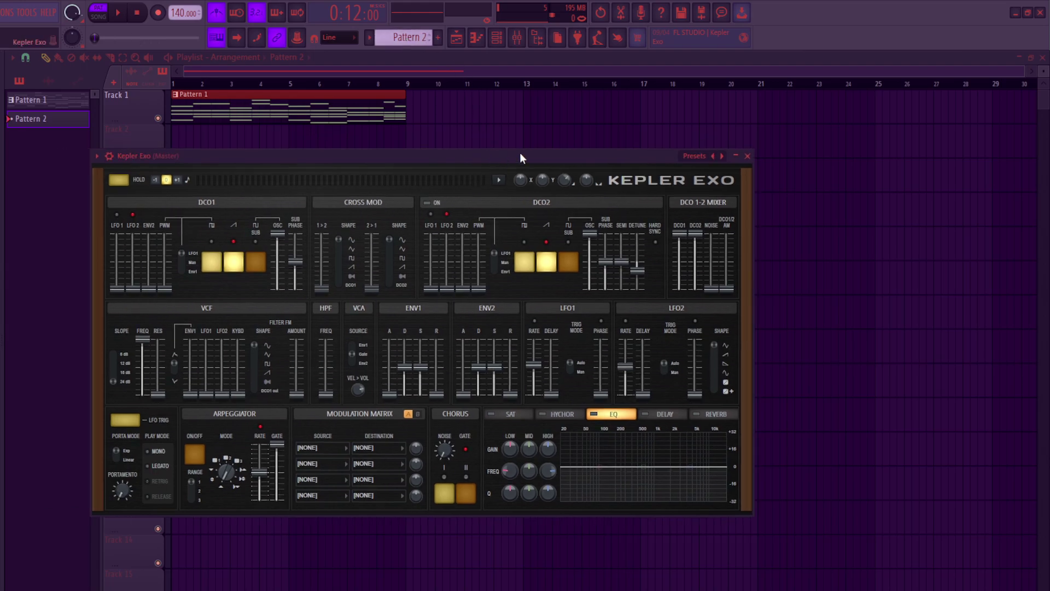
pyautogui.click(498, 36)
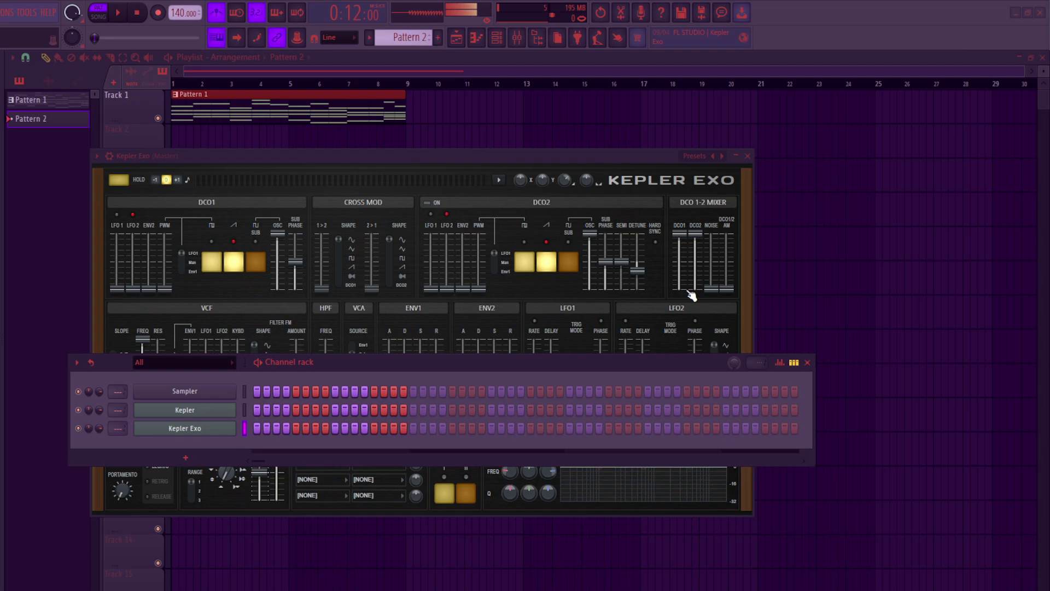
pyautogui.click(807, 362)
# - Try the Hoover Sub Distort preset in Kepler Exo, settling on the DistLead preset
pyautogui.click(695, 156)
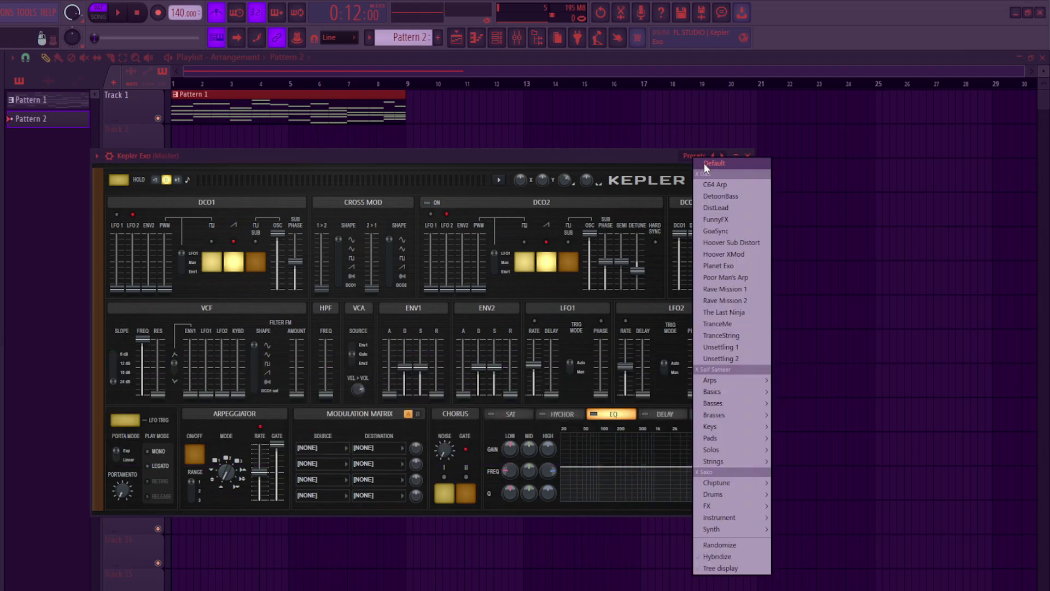
pyautogui.click(728, 241)
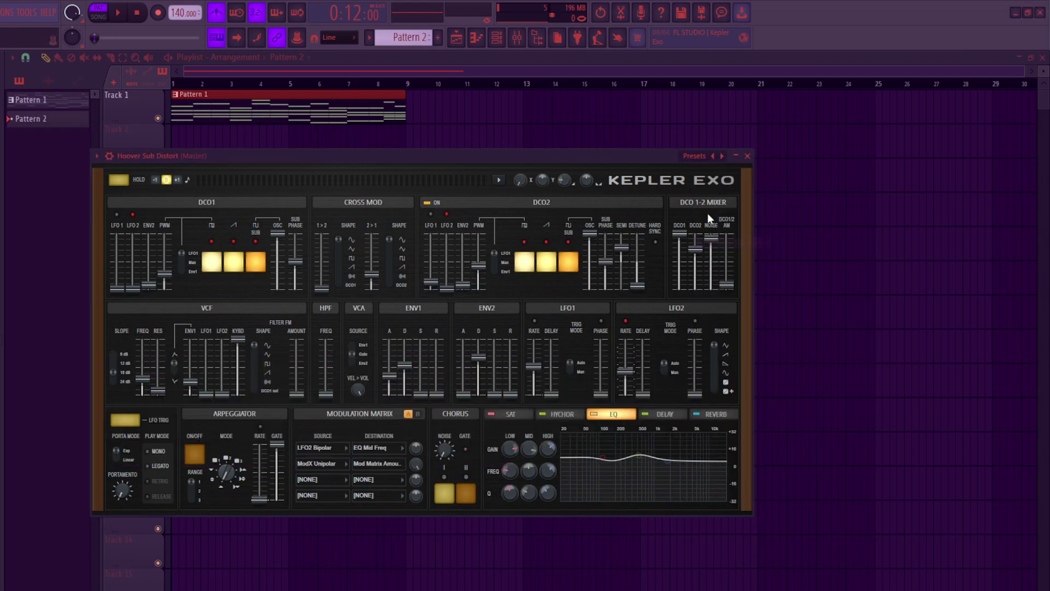
pyautogui.click(694, 156)
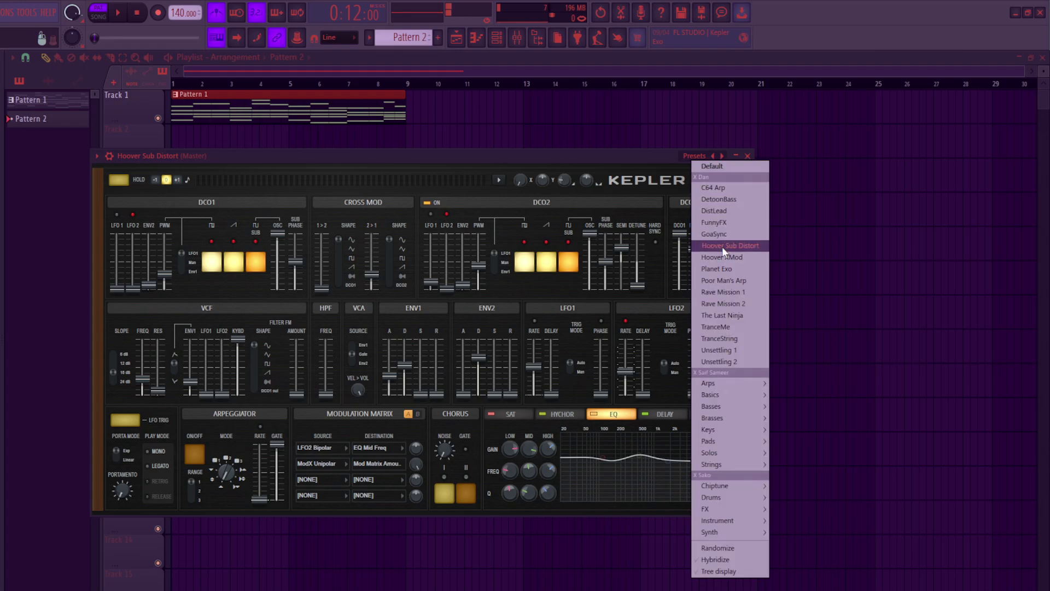
pyautogui.click(722, 247)
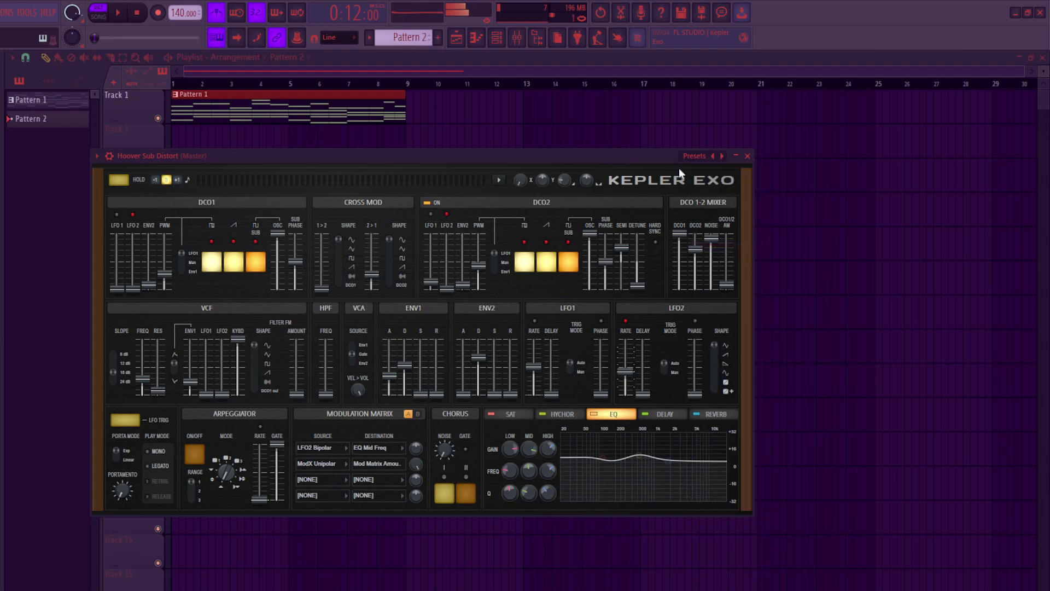
pyautogui.click(693, 156)
pyautogui.click(707, 201)
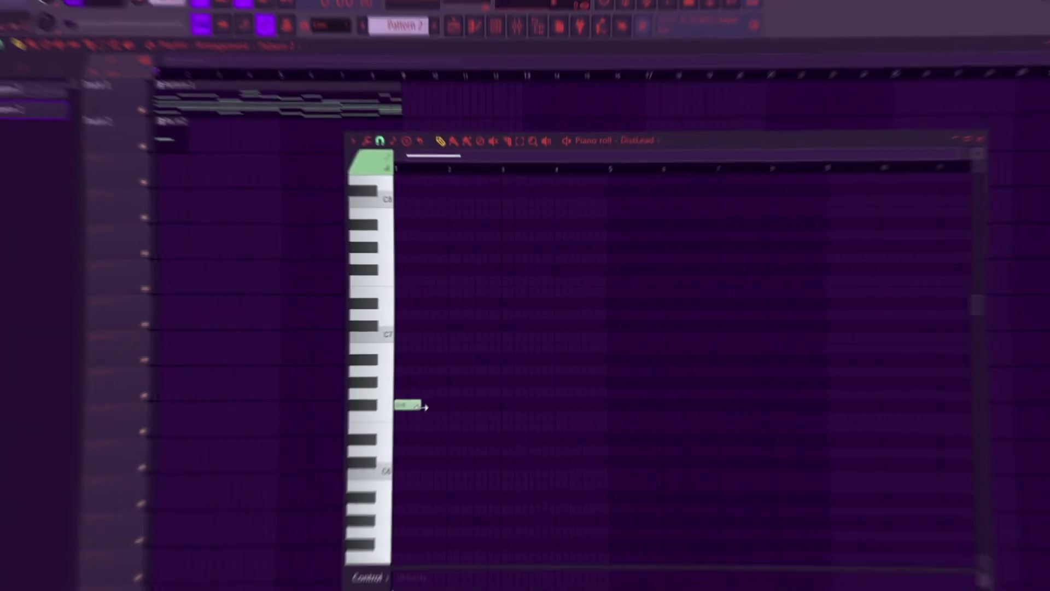
# - Place a second two-beat note after the opening Gb6 note and lower it to A5, playing the pattern to check the pitch
pyautogui.click(423, 439)
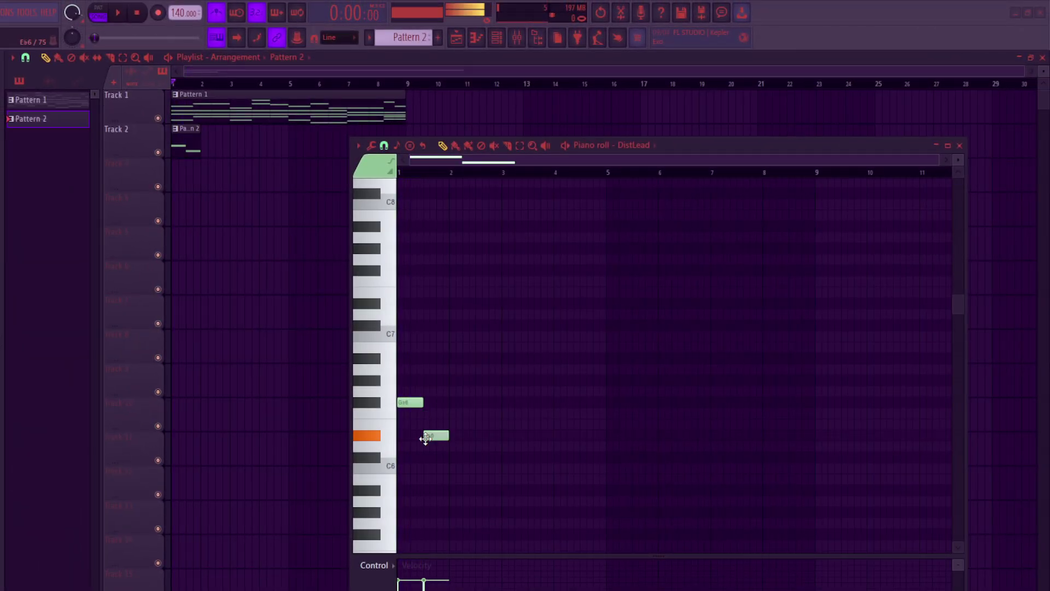
pyautogui.moveTo(425, 439); pyautogui.dragTo(427, 476)
pyautogui.press('space')
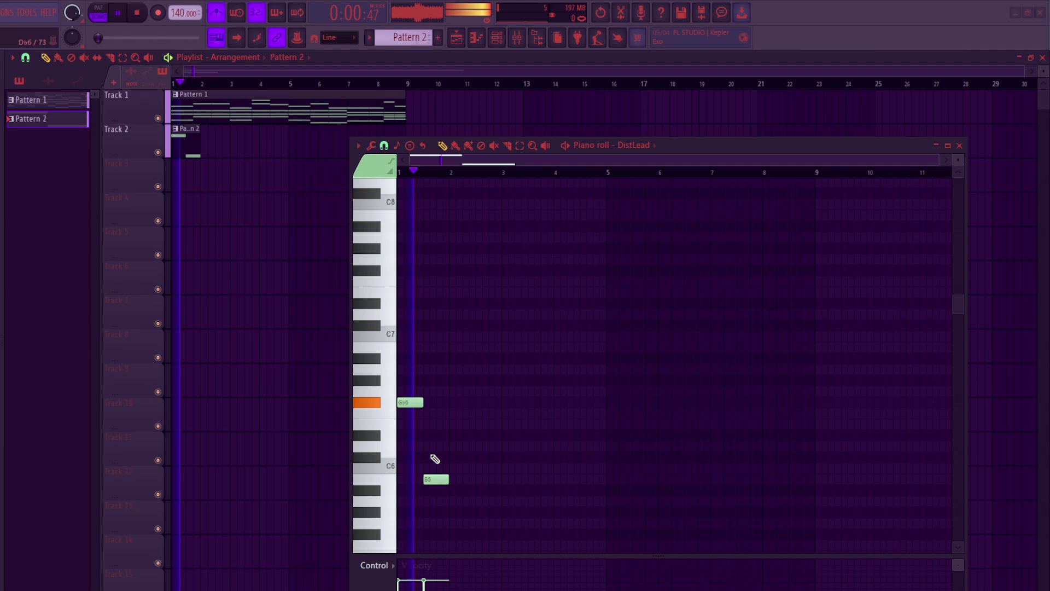
pyautogui.press('space')
pyautogui.moveTo(423, 436); pyautogui.dragTo(432, 500)
pyautogui.press('space')
pyautogui.rightClick(436, 479)
pyautogui.press('space')
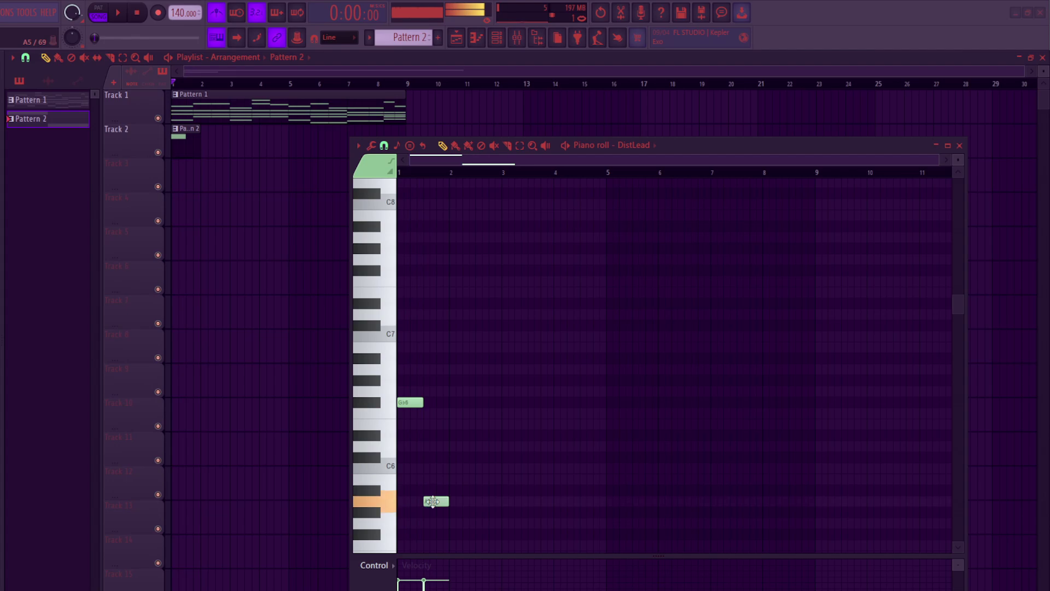
pyautogui.press('space')
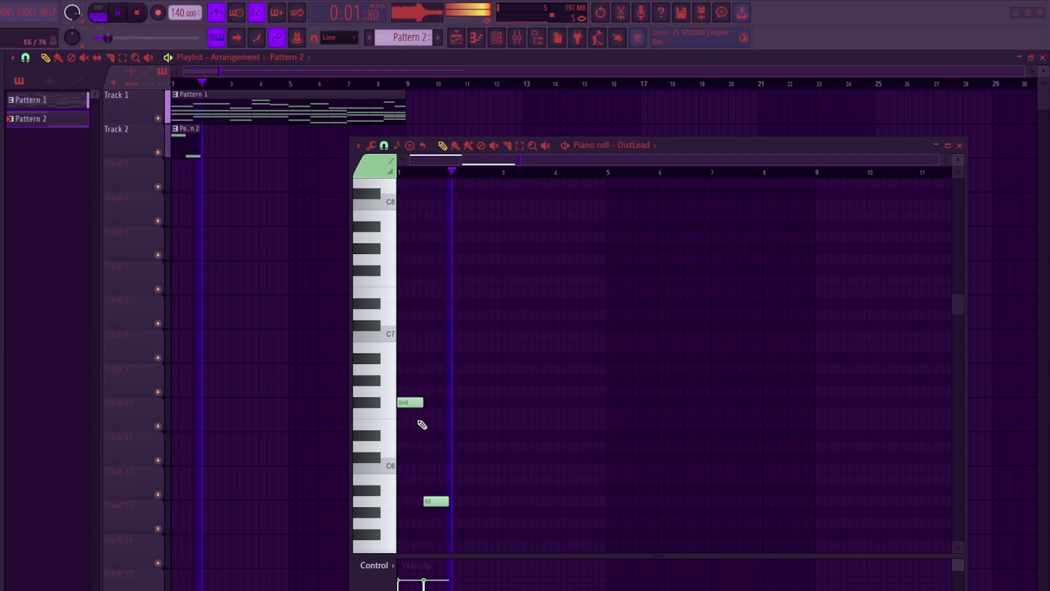
# - Shorten the opening Gb6 note to one beat and insert a one-beat Db6 note between it and the A5 note
pyautogui.press('space')
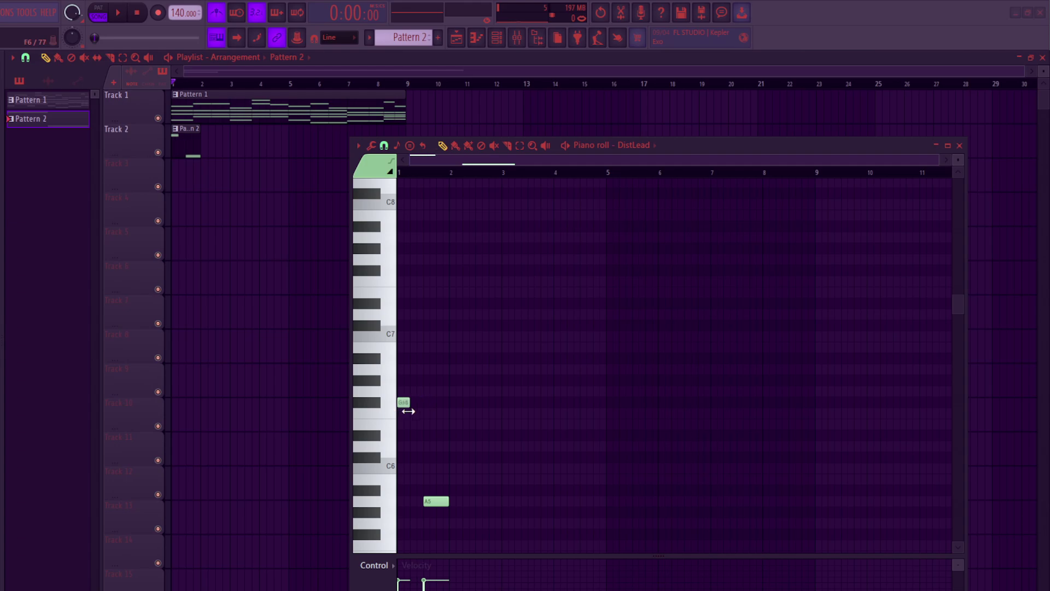
pyautogui.press('space')
pyautogui.press('space')
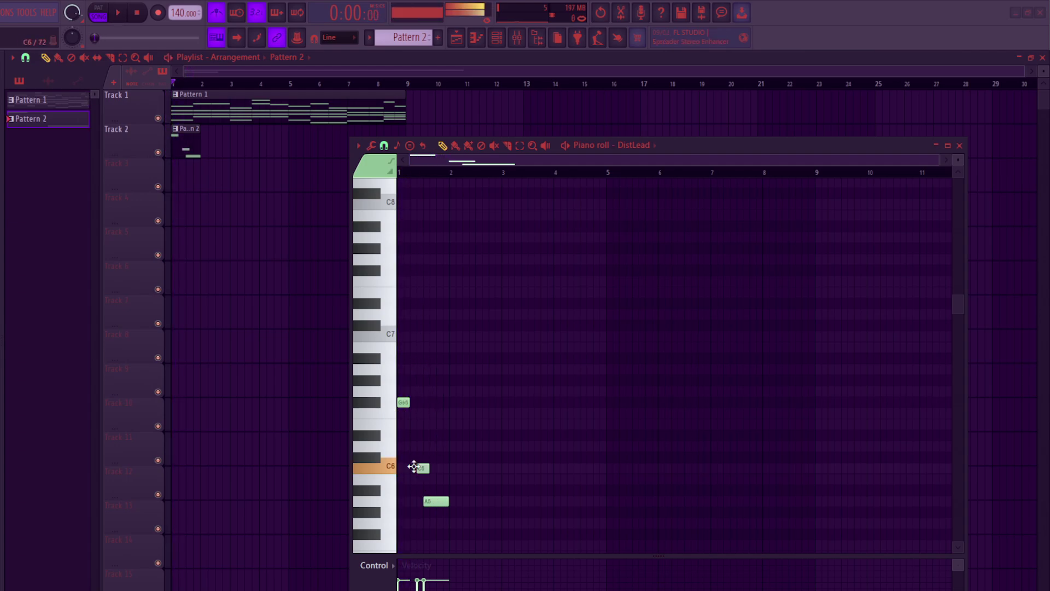
pyautogui.moveTo(413, 466); pyautogui.dragTo(414, 448)
pyautogui.press('space')
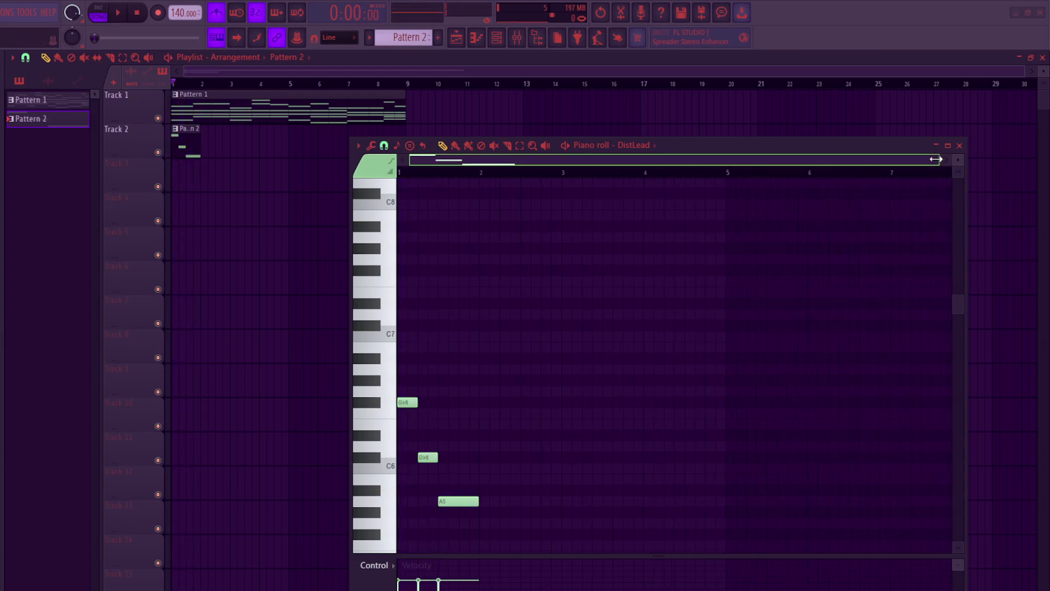
# - Shorten the Db6 note to half a beat and move the A5 note directly behind it
pyautogui.moveTo(937, 162); pyautogui.dragTo(661, 161)
pyautogui.press('space')
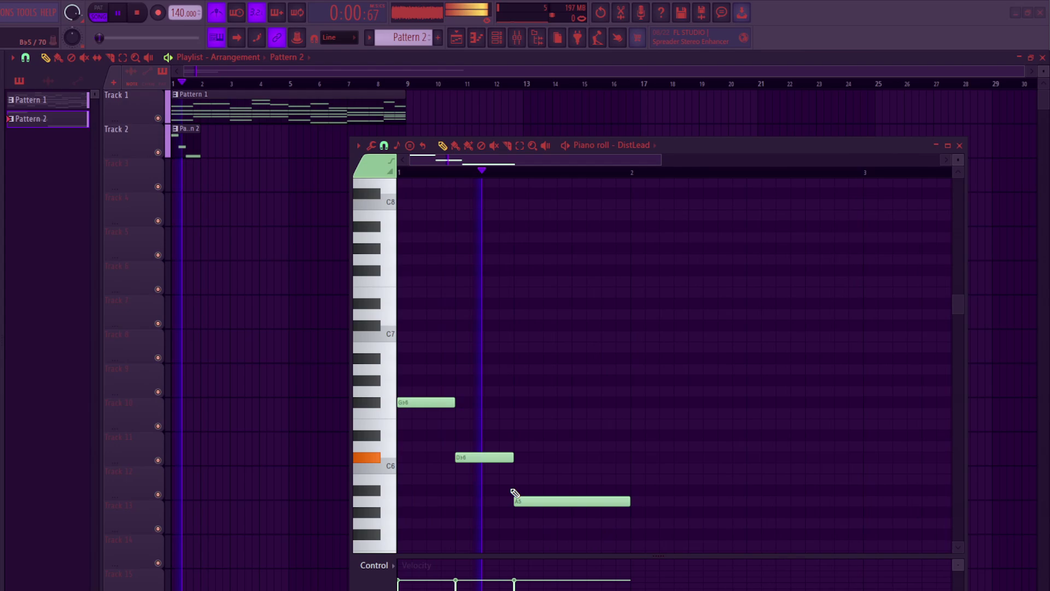
pyautogui.moveTo(512, 457); pyautogui.dragTo(484, 457)
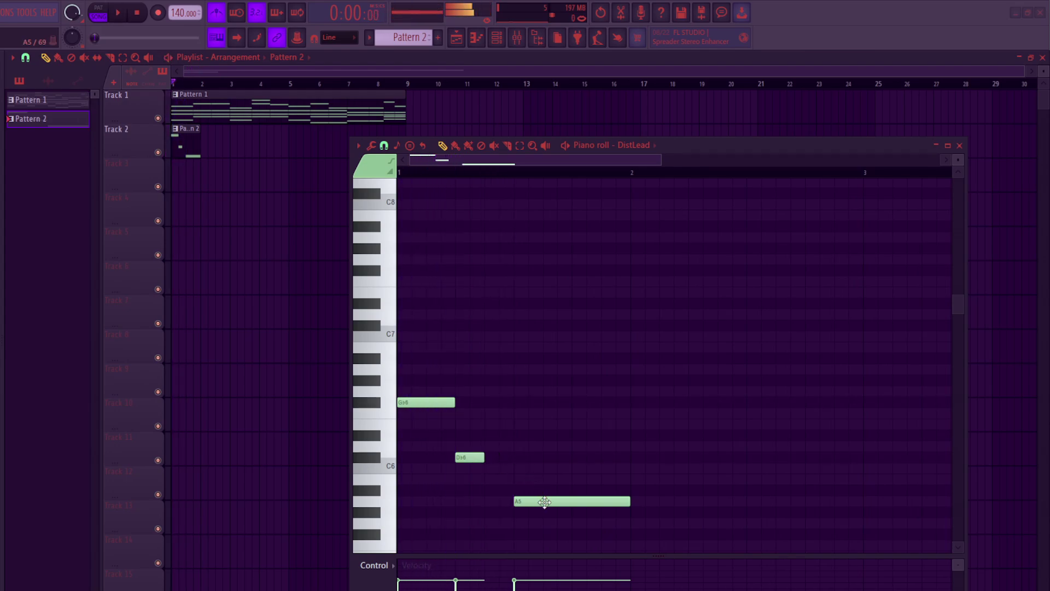
pyautogui.moveTo(543, 501); pyautogui.dragTo(516, 501)
pyautogui.press('space')
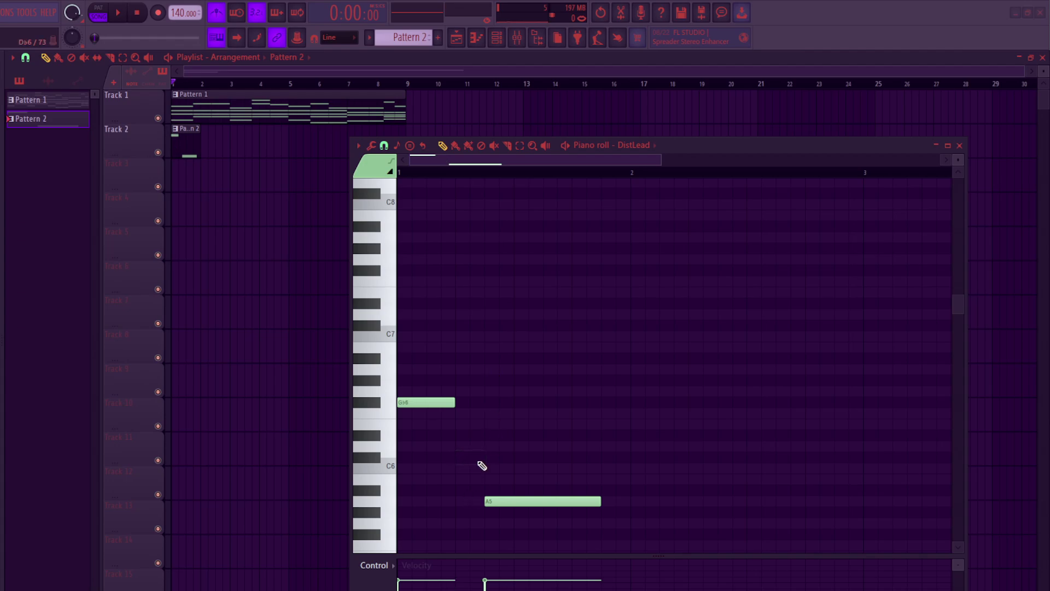
# - Re-enter the Db6 note after the opening Gb6 note, trim it to half a beat, and play the phrase
pyautogui.click(458, 458)
pyautogui.rightClick(472, 456)
pyautogui.rightClick(427, 403)
pyautogui.click(419, 405)
pyautogui.rightClick(458, 404)
pyautogui.click(405, 404)
pyautogui.moveTo(459, 446); pyautogui.dragTo(461, 460)
pyautogui.press('space')
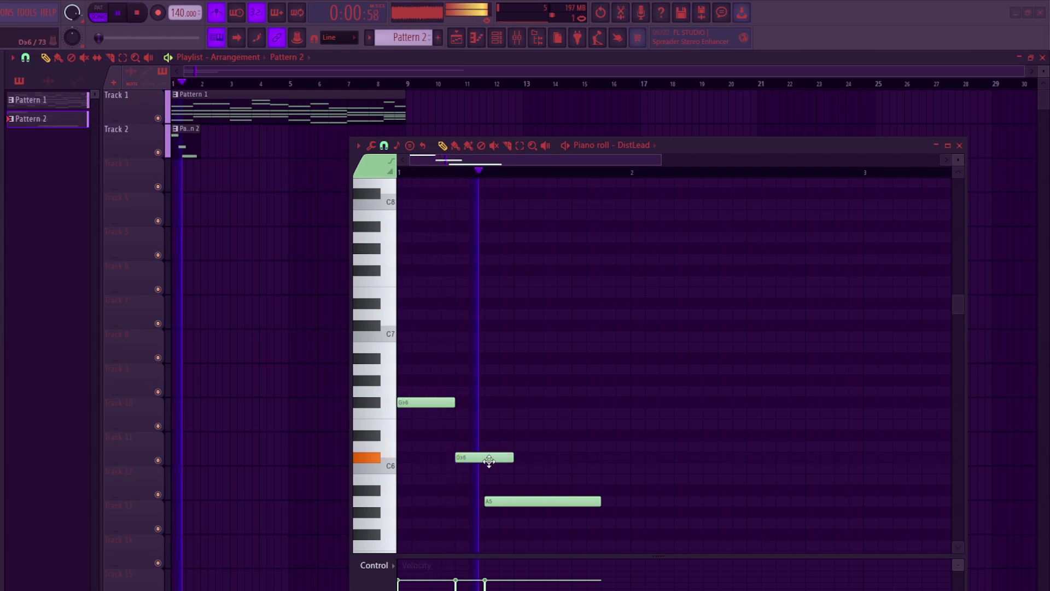
pyautogui.press('space')
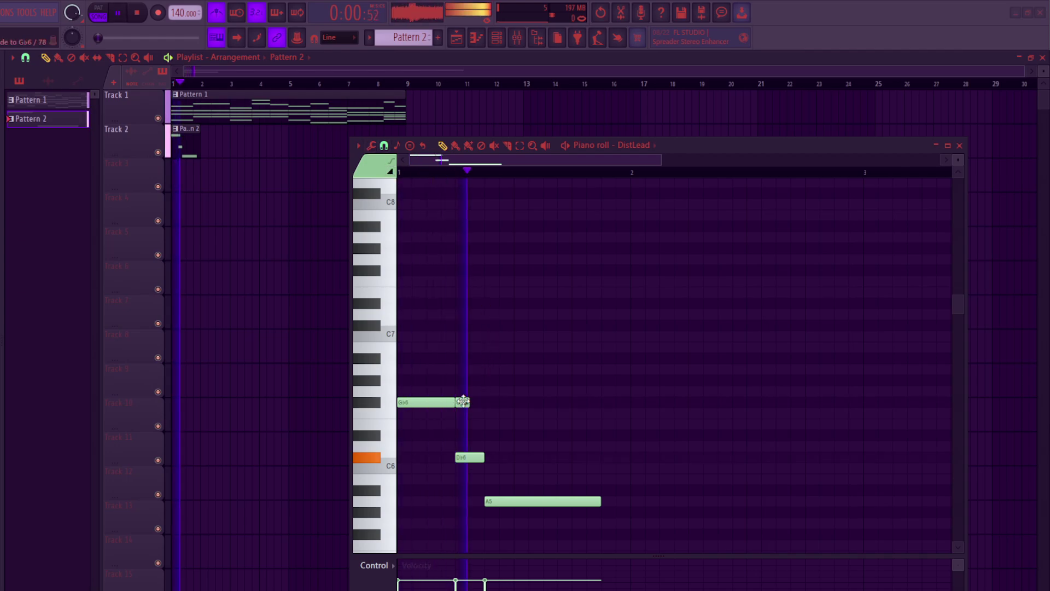
# - Audition a quarter-beat slide note at different positions and place it on A5 directly before the long A5 note
pyautogui.press('space')
pyautogui.press('space')
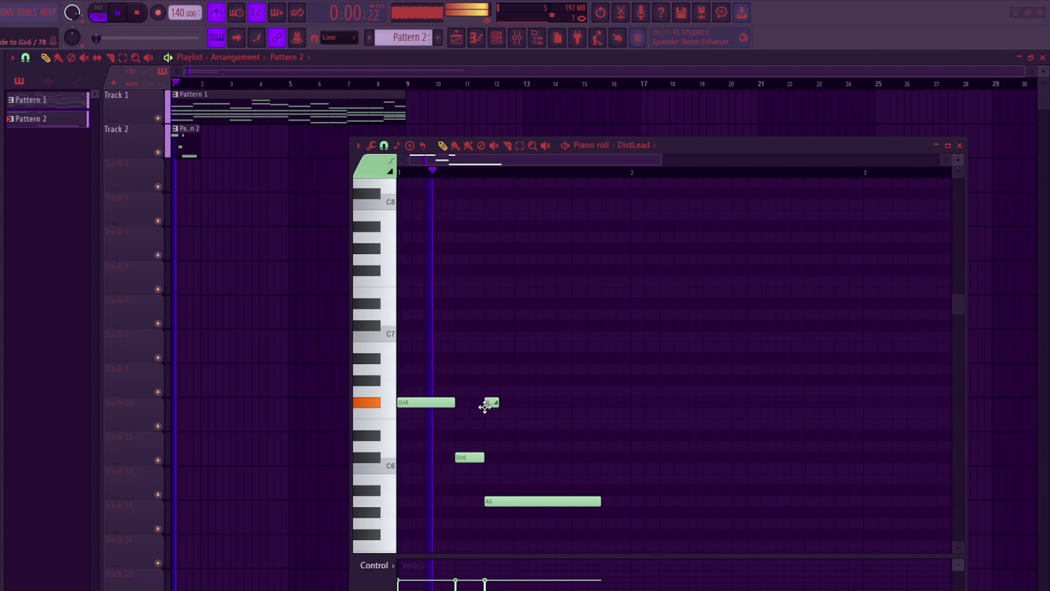
pyautogui.press('space')
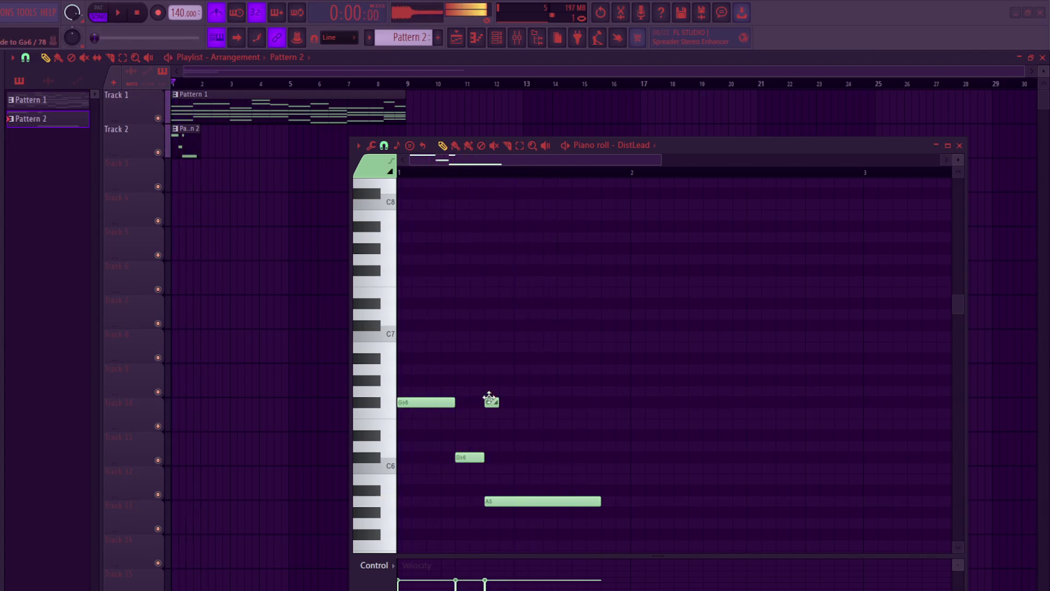
pyautogui.press('space')
pyautogui.moveTo(485, 398); pyautogui.dragTo(477, 400)
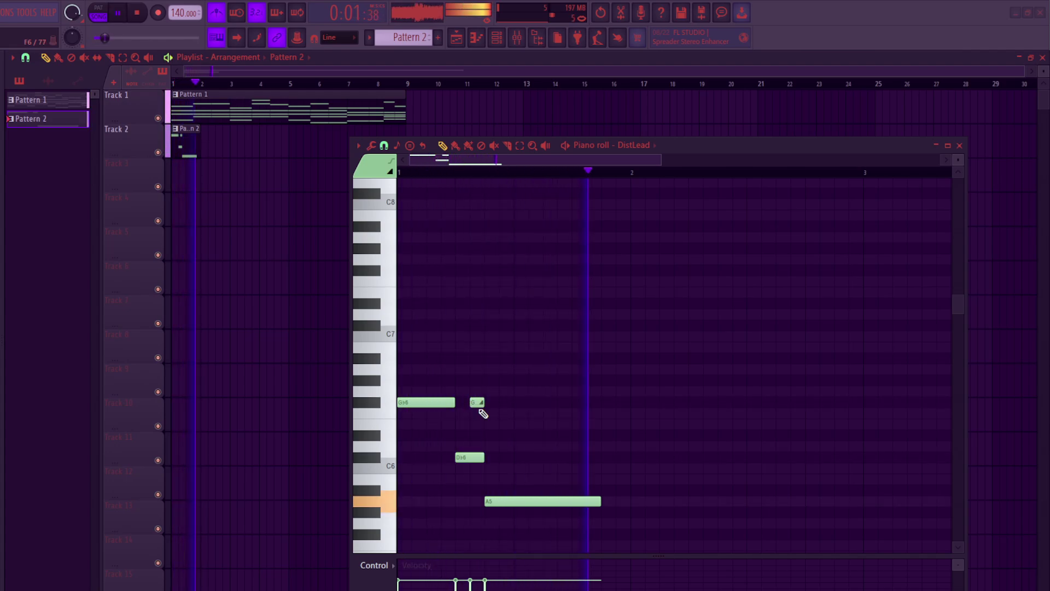
pyautogui.press('space')
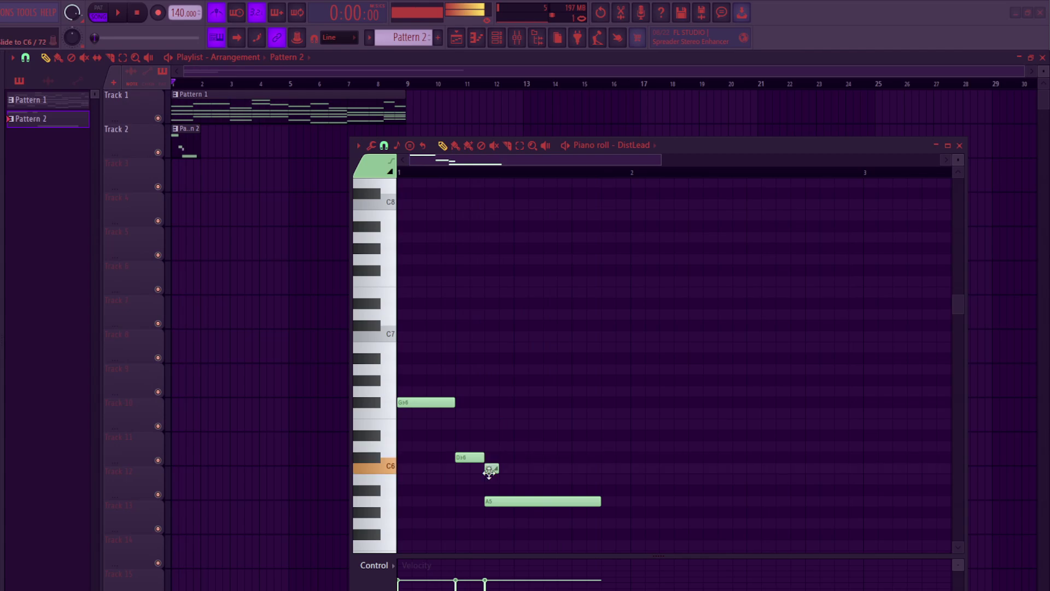
pyautogui.moveTo(479, 497); pyautogui.dragTo(476, 503)
pyautogui.press('space')
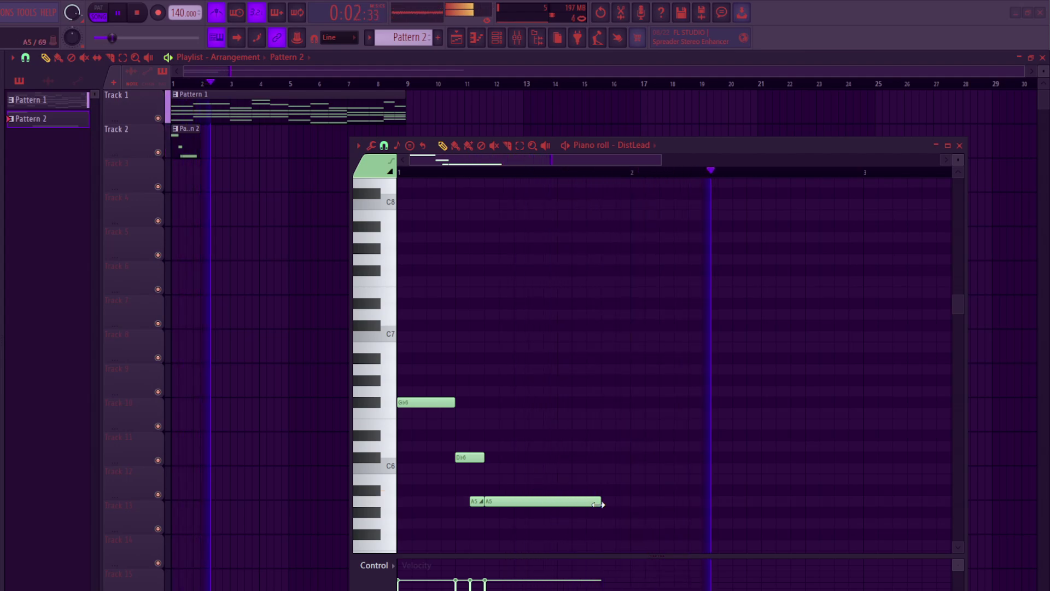
pyautogui.press('space')
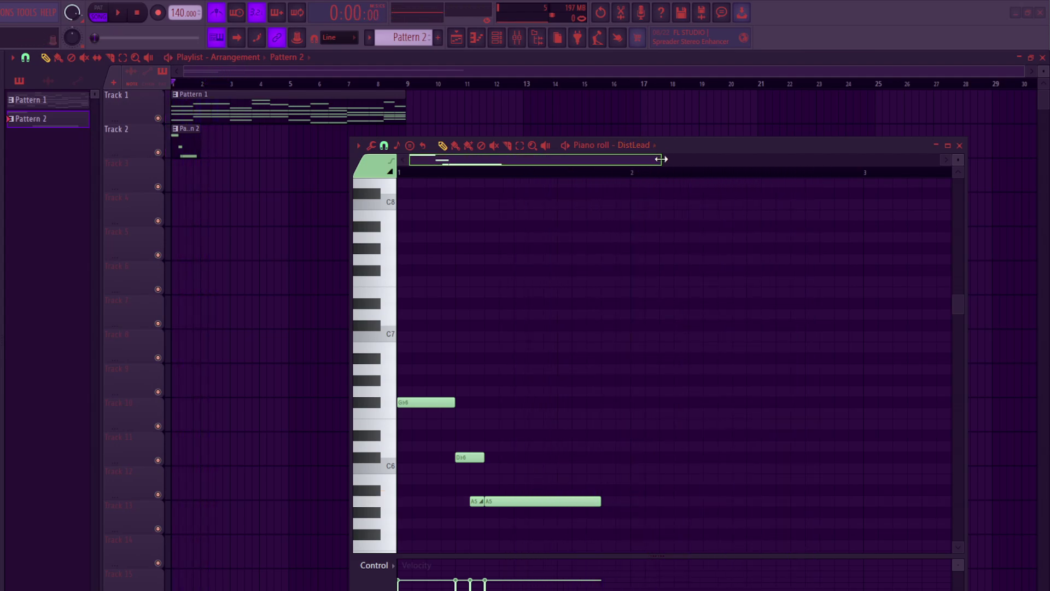
# - Add half-beat A6 and Ab6 notes one after the other from the start of bar 2, checking them in playback
pyautogui.moveTo(661, 159); pyautogui.dragTo(807, 159)
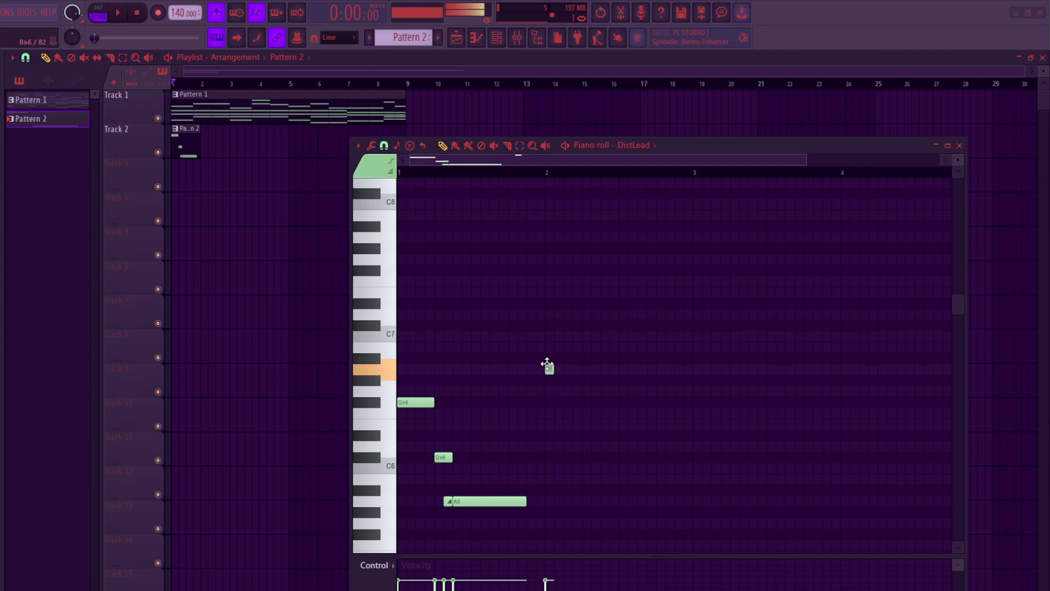
pyautogui.moveTo(547, 365); pyautogui.dragTo(549, 367)
pyautogui.press('space')
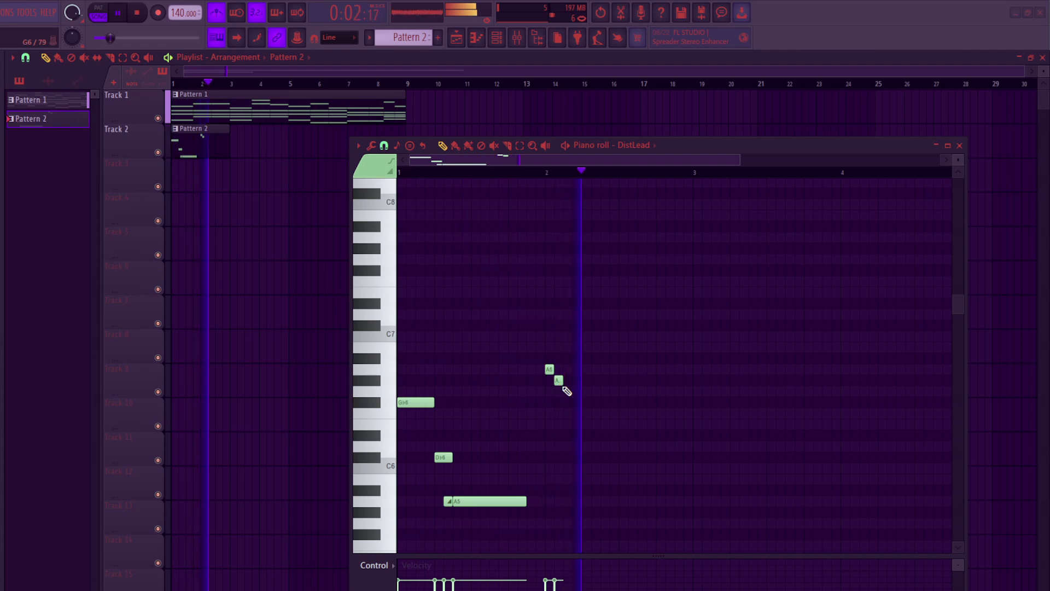
pyautogui.press('space')
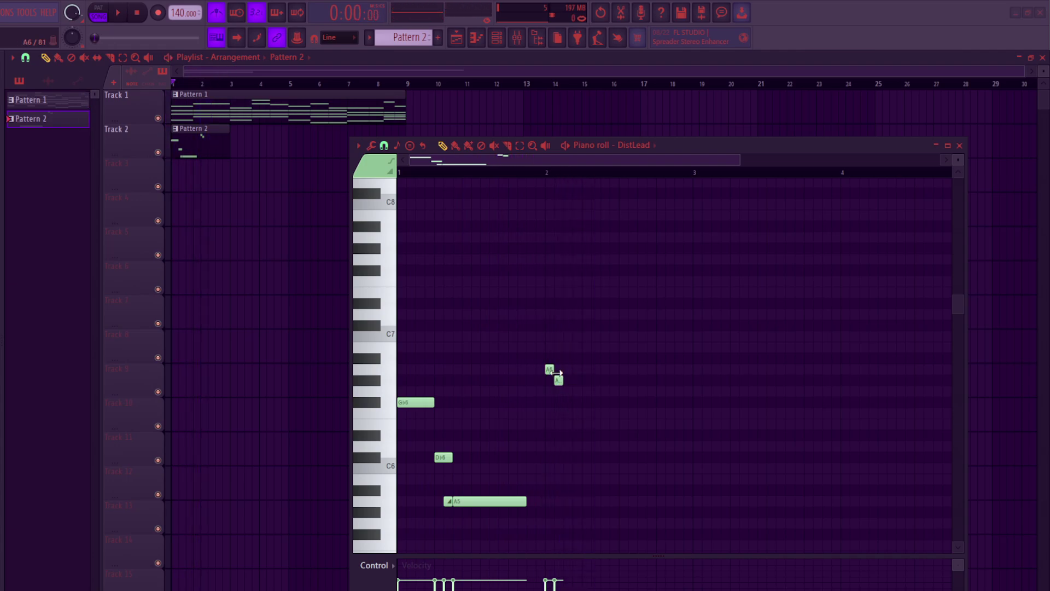
pyautogui.press('space')
pyautogui.moveTo(562, 375); pyautogui.dragTo(579, 381)
pyautogui.press('space')
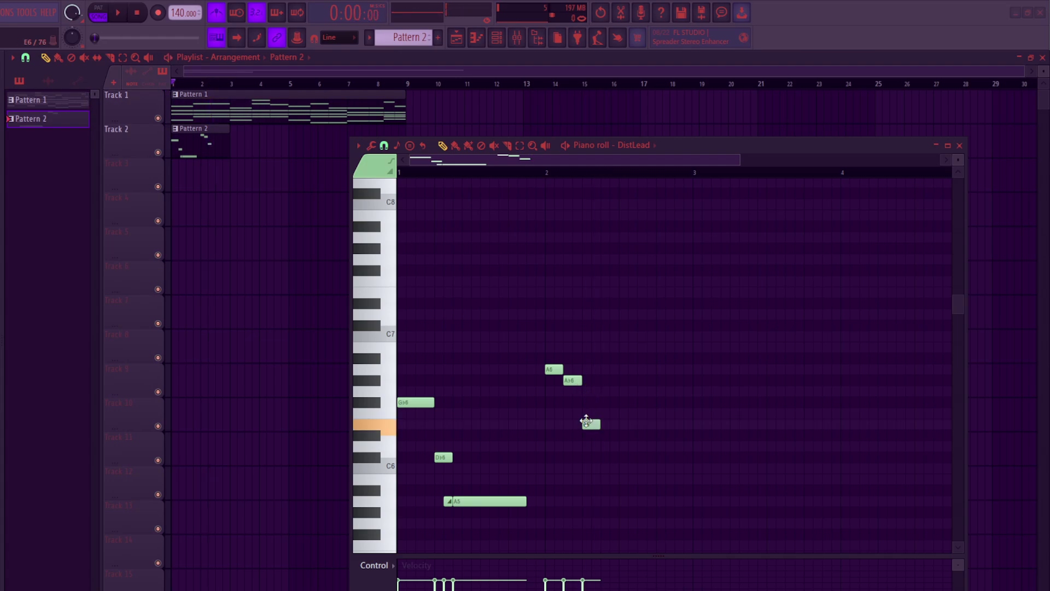
# - Lengthen the E6 note in bar 2 and continue the phrase with another E6 and a Db6 led in by a slide note
pyautogui.press('space')
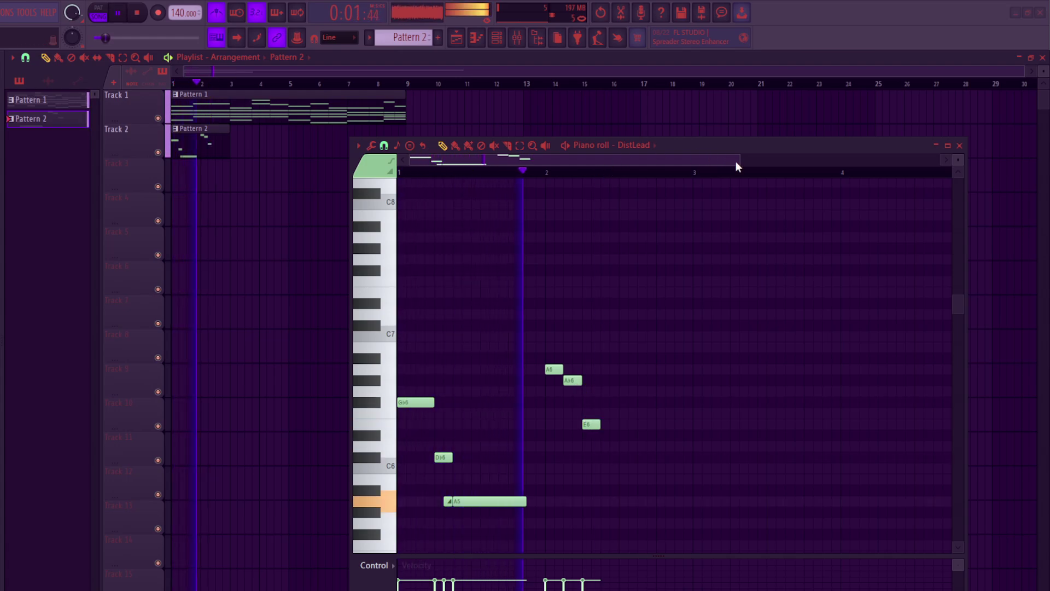
pyautogui.moveTo(599, 429); pyautogui.dragTo(655, 434)
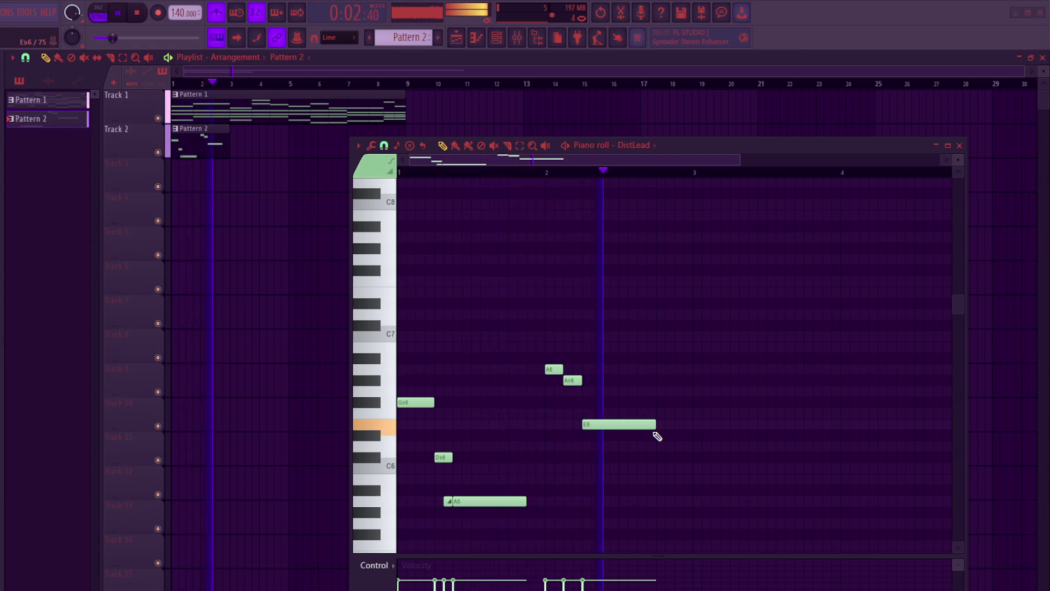
pyautogui.scroll(2, 715, 387)
pyautogui.scroll(-2, 711, 328)
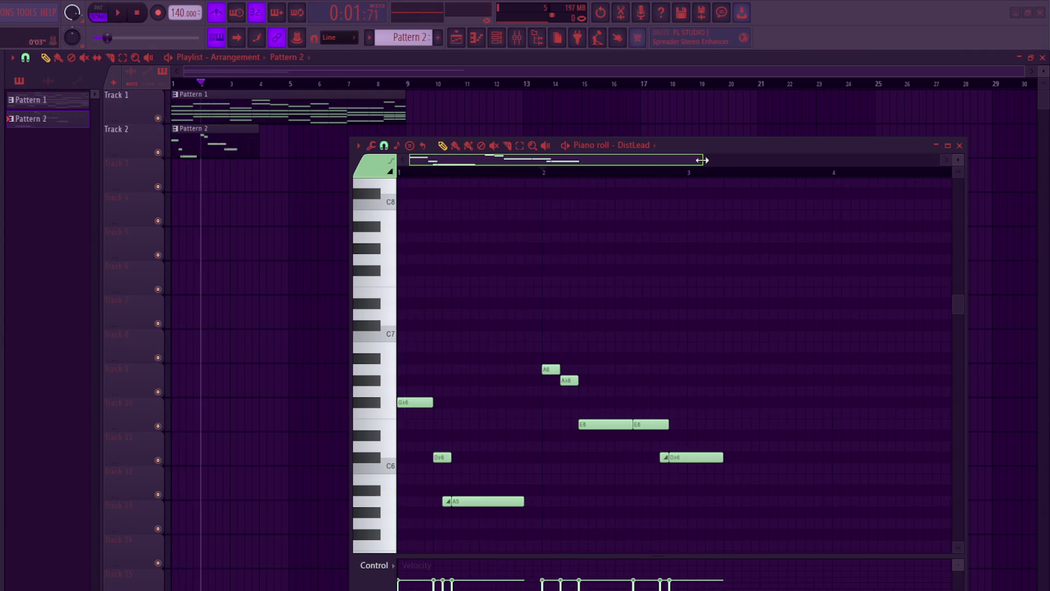
# - Continue the lead melody from Gb6 and Db6 in bar 3 down through Ab5, A5, E5 and D5 to Db5 in bar 5, and audition it
pyautogui.moveTo(705, 159); pyautogui.dragTo(900, 159)
pyautogui.scroll(-3, 460, 475)
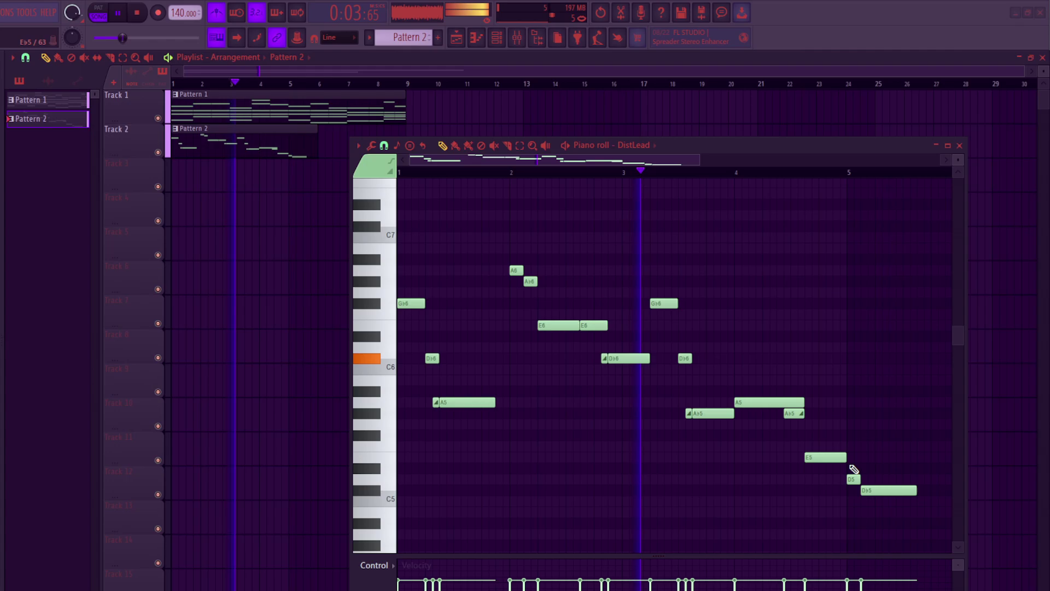
pyautogui.press('space')
pyautogui.press('space')
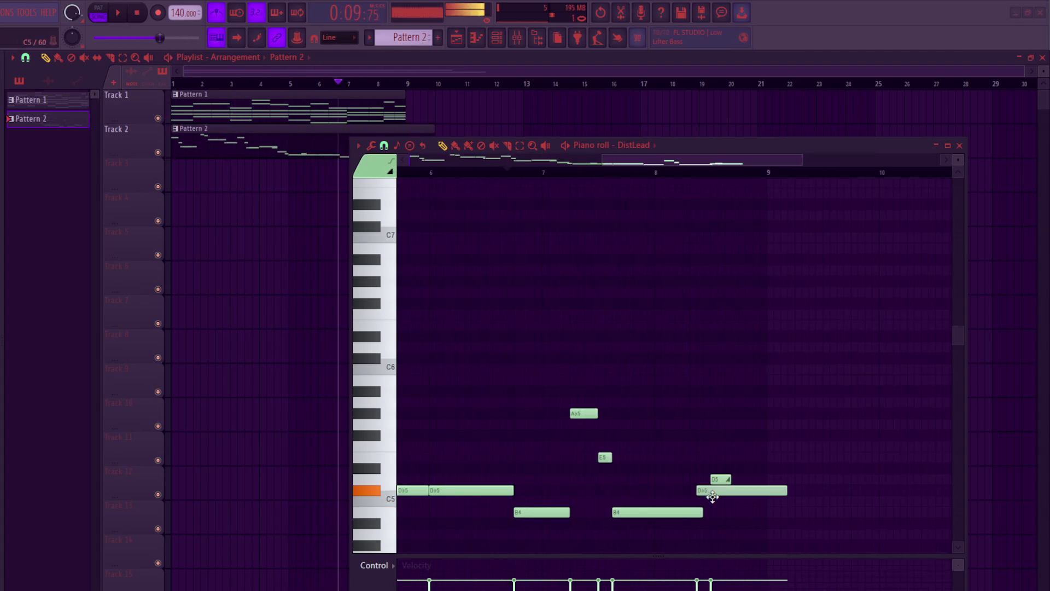
# - Complete the melody's closing phrase with Ab5, E5 and B4 notes in bar 7 and a long Ab4 from bar 8, then play it
pyautogui.scroll(-1, 853, 548)
pyautogui.press('space')
pyautogui.scroll(-3, 799, 411)
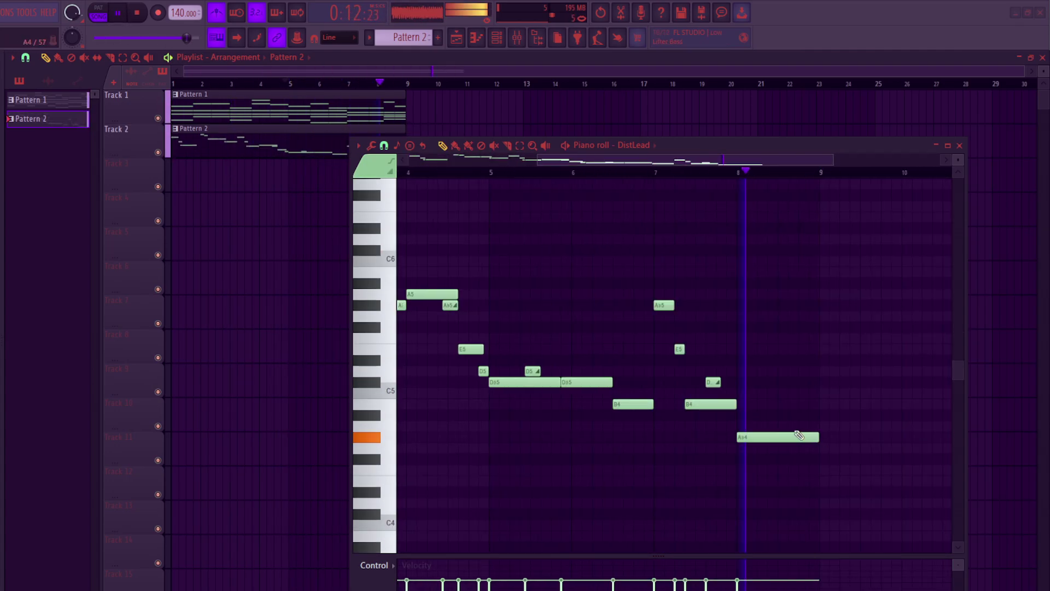
# - Try a short Ab4 slide note directly before the long Ab4 note, audition it, and delete it
pyautogui.moveTo(798, 425); pyautogui.dragTo(727, 435)
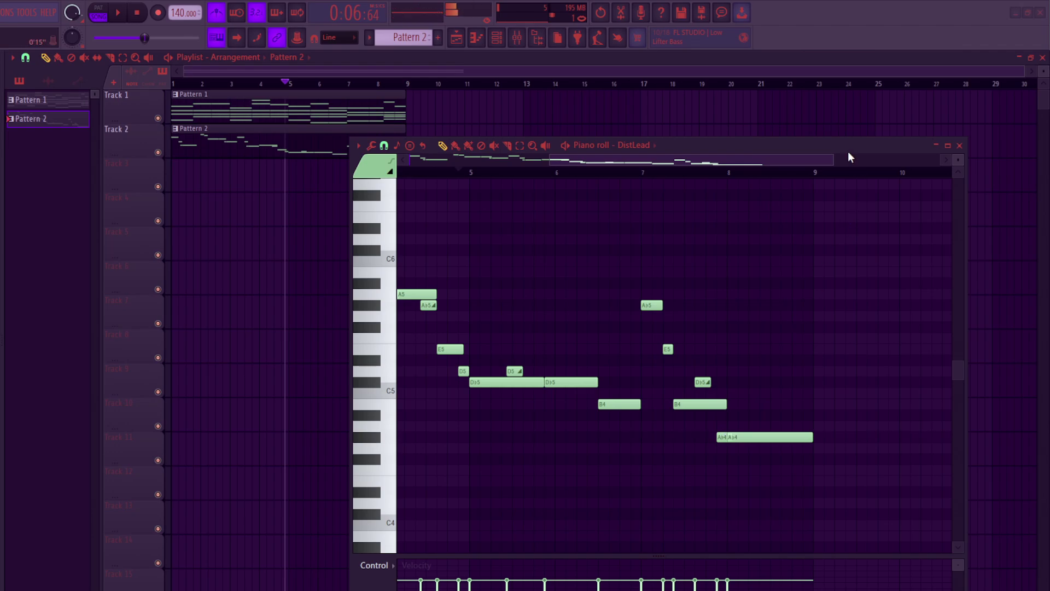
pyautogui.moveTo(832, 159); pyautogui.dragTo(768, 161)
pyautogui.press('space')
pyautogui.moveTo(723, 437); pyautogui.dragTo(712, 437)
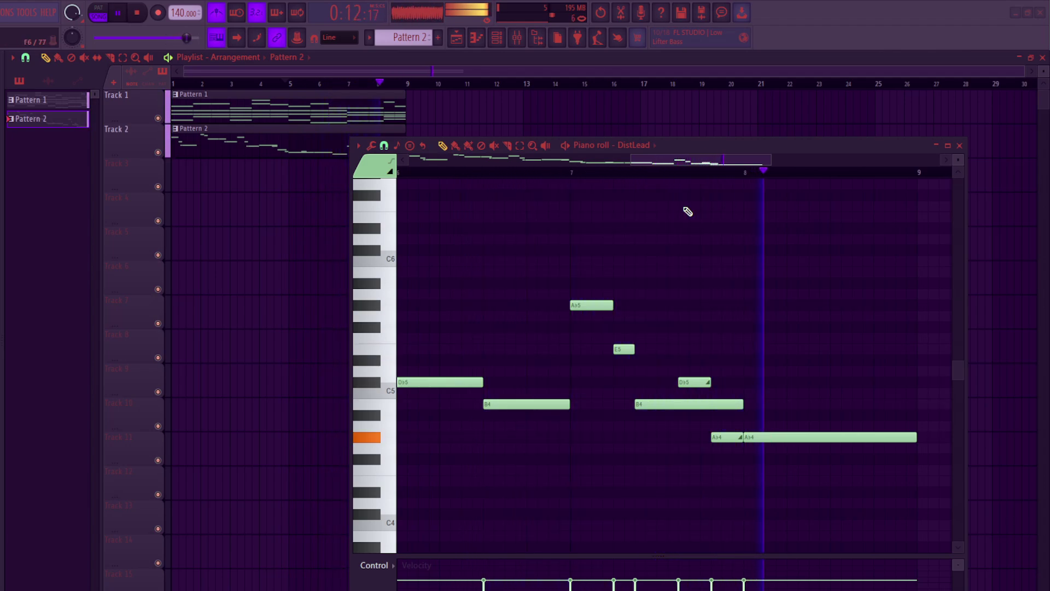
pyautogui.rightClick(721, 436)
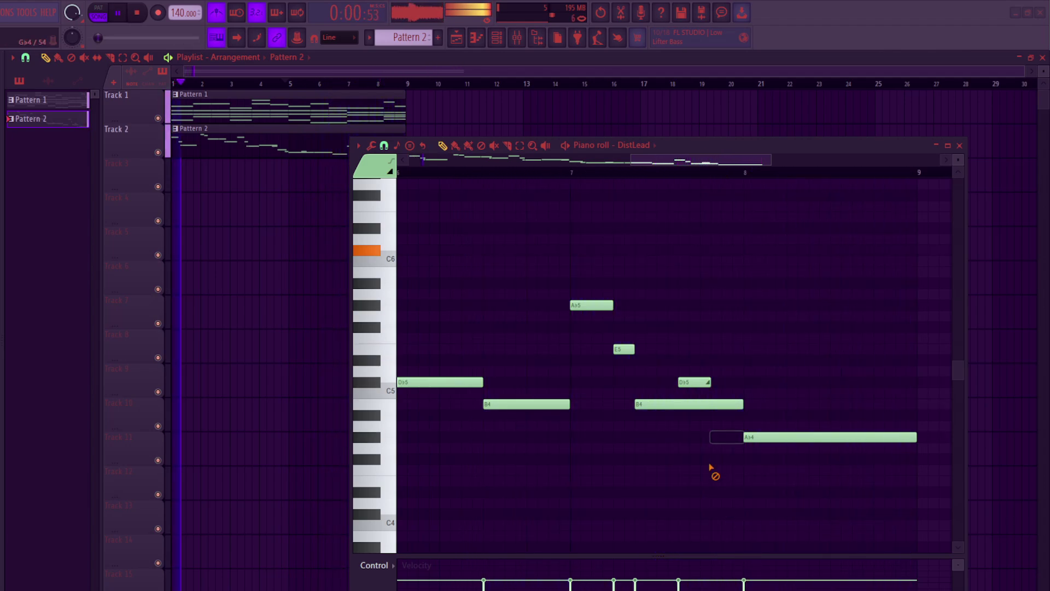
# - Shorten the closing Ab4 note in bar 8 to about two and a half beats while checking it in playback
pyautogui.moveTo(631, 160); pyautogui.dragTo(529, 159)
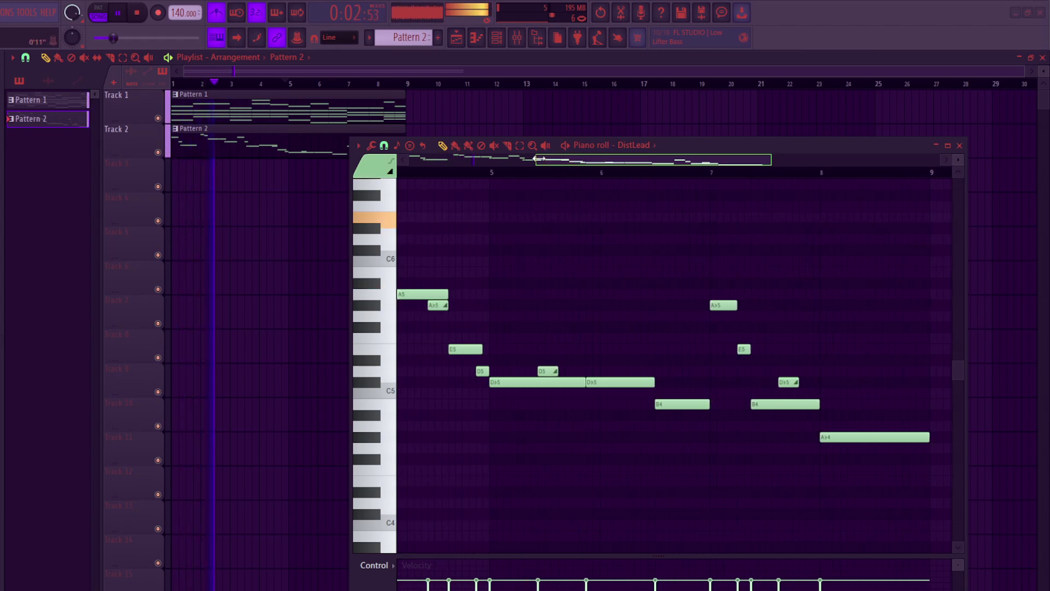
pyautogui.moveTo(931, 436); pyautogui.dragTo(869, 436)
pyautogui.click(806, 174)
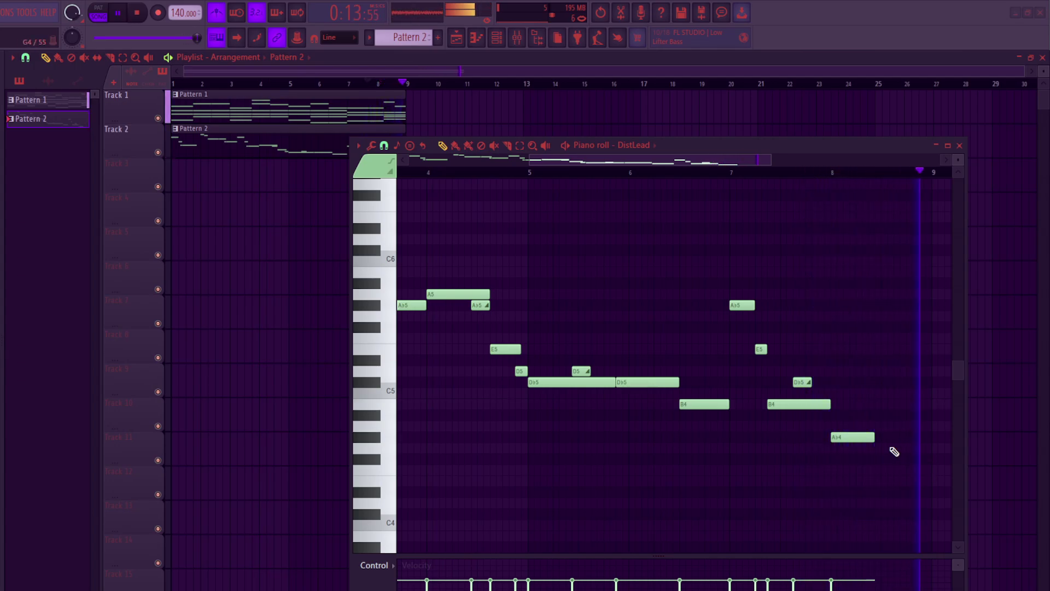
pyautogui.moveTo(877, 436); pyautogui.dragTo(897, 438)
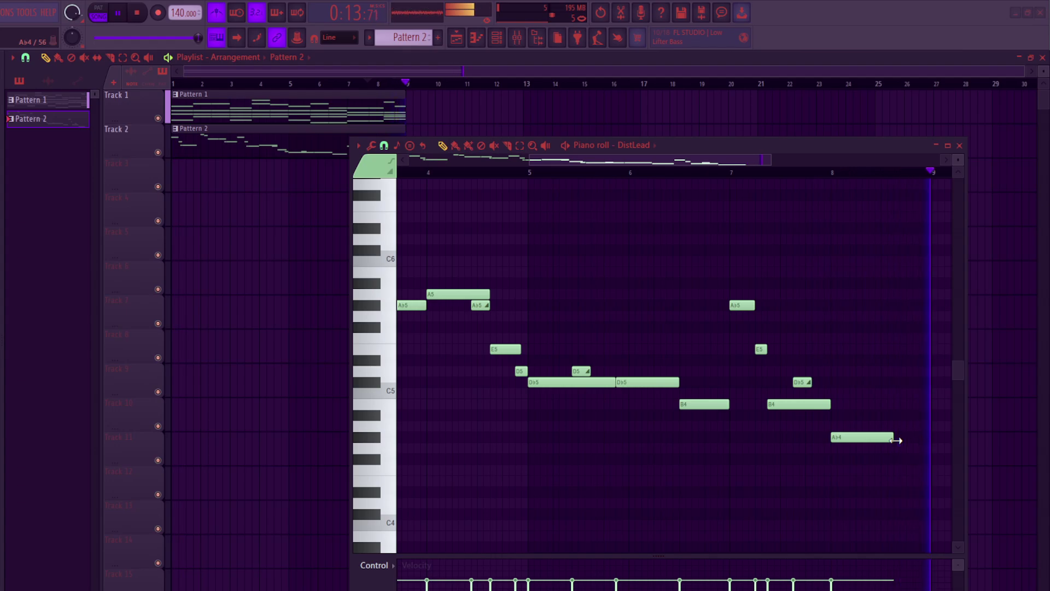
# - Open the DistLead channel's Kepler Exo synth, collapse the piano roll, and switch the lead sound to the Unsettling 2 preset
pyautogui.click(496, 37)
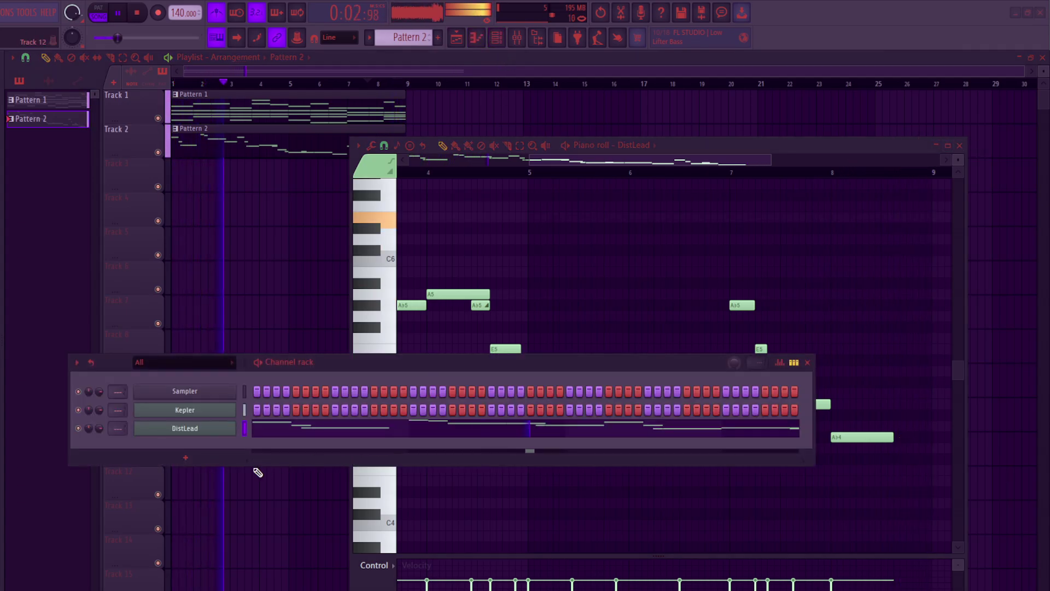
pyautogui.click(212, 427)
pyautogui.doubleClick(773, 145)
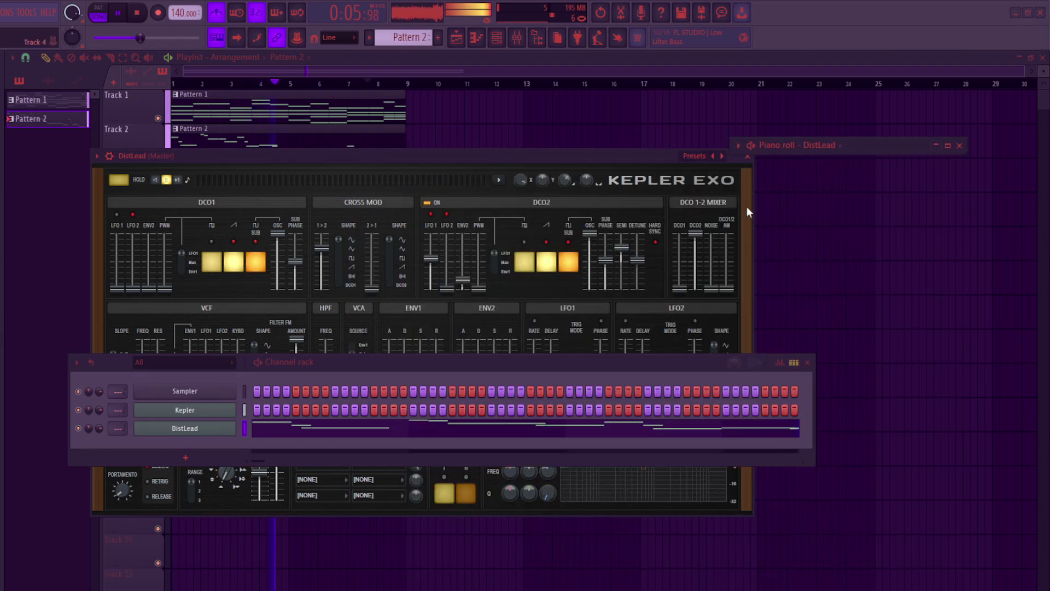
pyautogui.moveTo(540, 359); pyautogui.dragTo(534, 506)
pyautogui.click(467, 499)
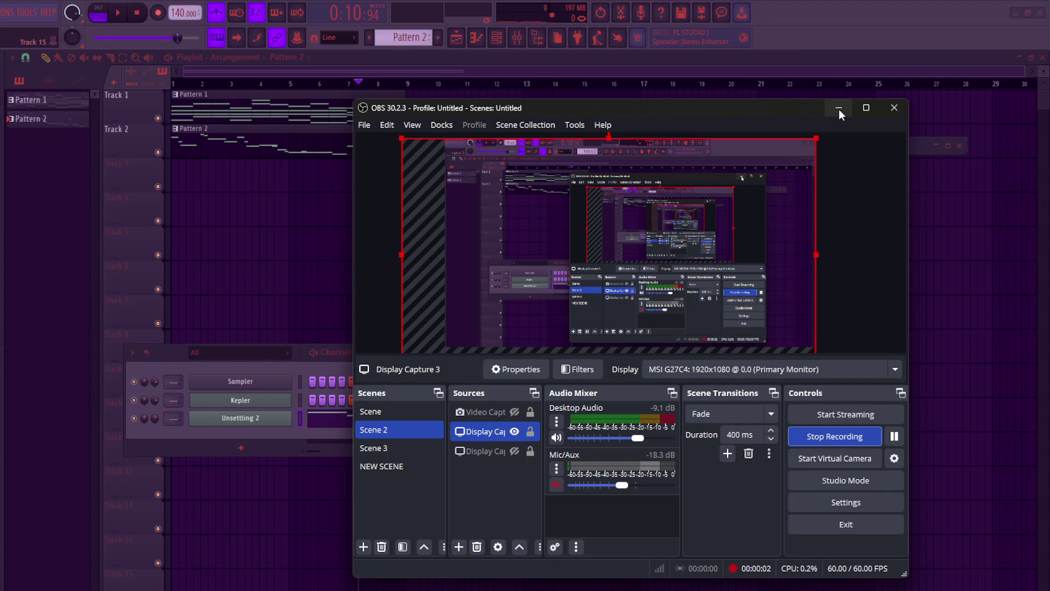
# - Minimize the OBS window and play the arrangement with the Unsettling 2 lead
pyautogui.click(839, 111)
pyautogui.press('space')
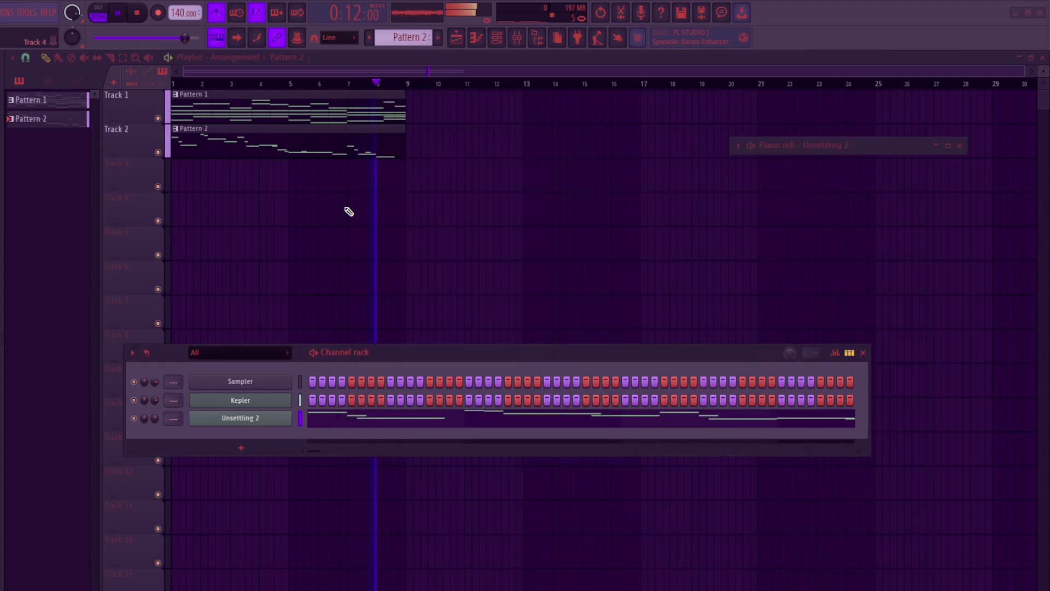
pyautogui.press('space')
# - Add a VK-1 Viking Synthesizer channel and close the channel rack
pyautogui.click(254, 447)
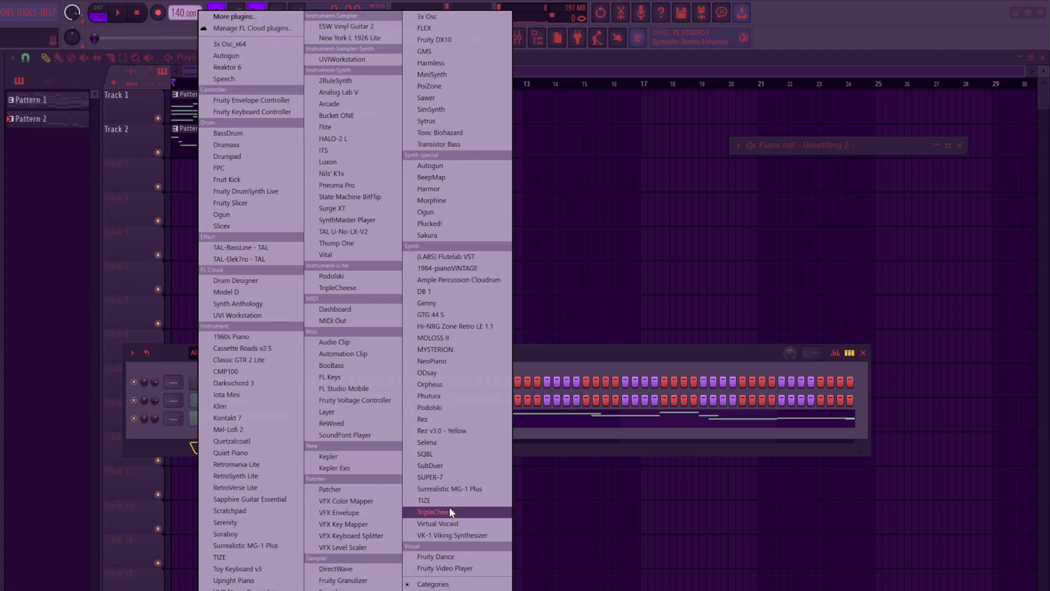
pyautogui.click(452, 535)
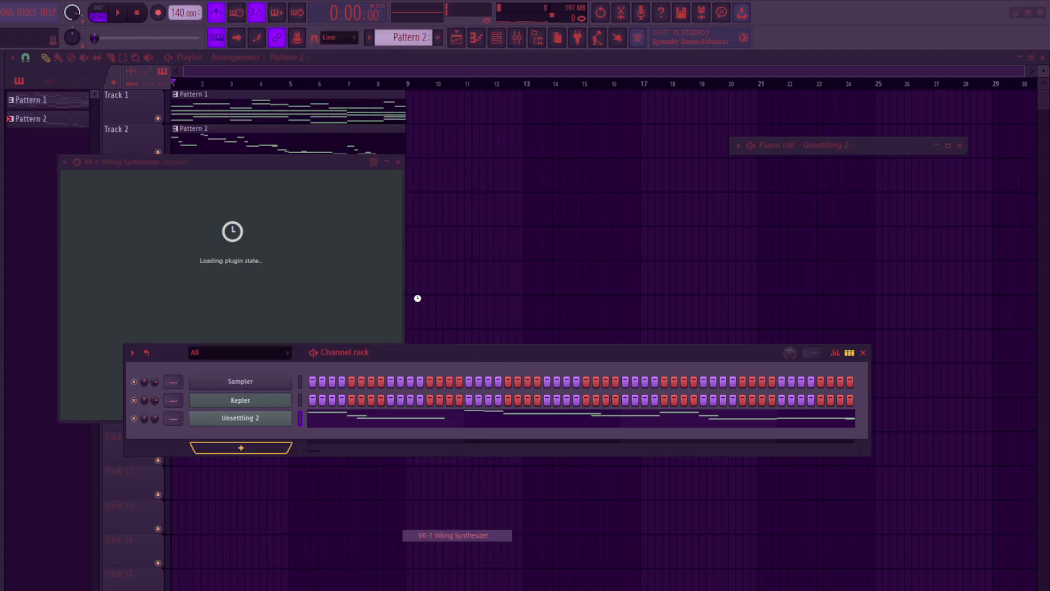
pyautogui.click(862, 353)
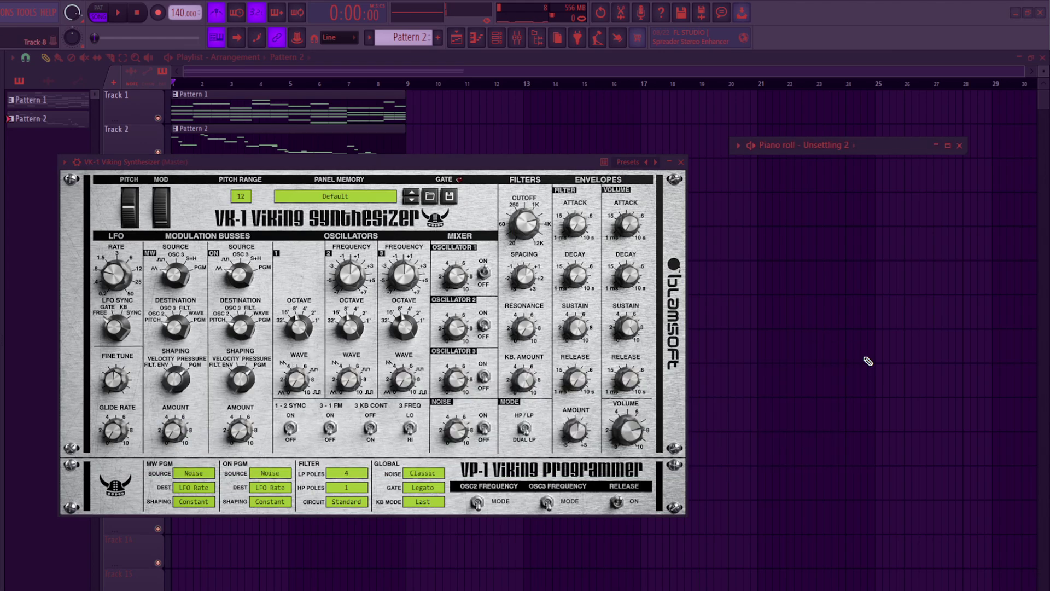
# - Load the Perc Lead - Neon preset in the VK-1 Viking Synthesizer
pyautogui.click(353, 197)
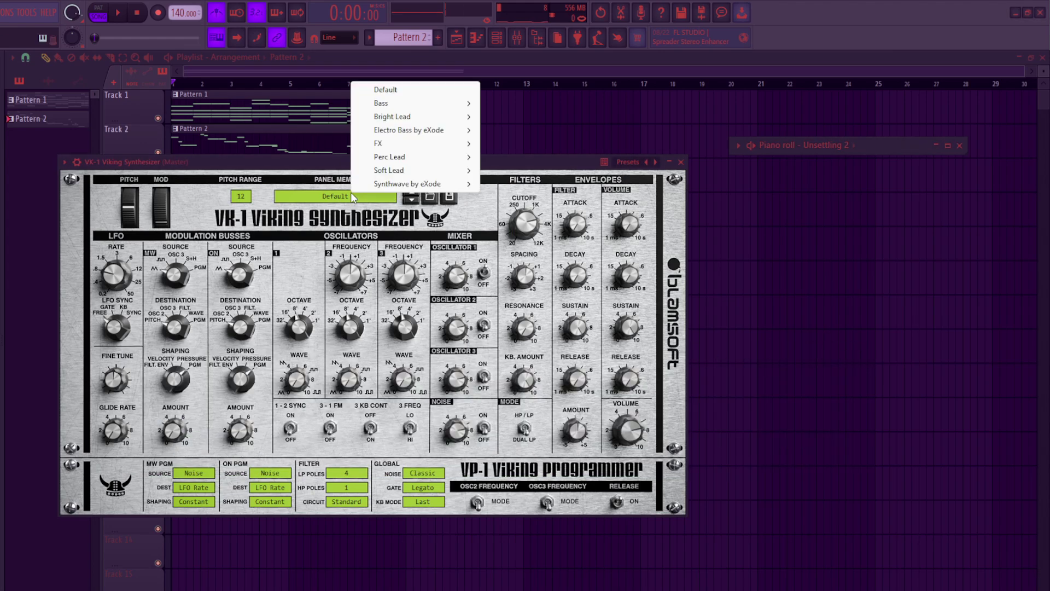
pyautogui.moveTo(402, 158)
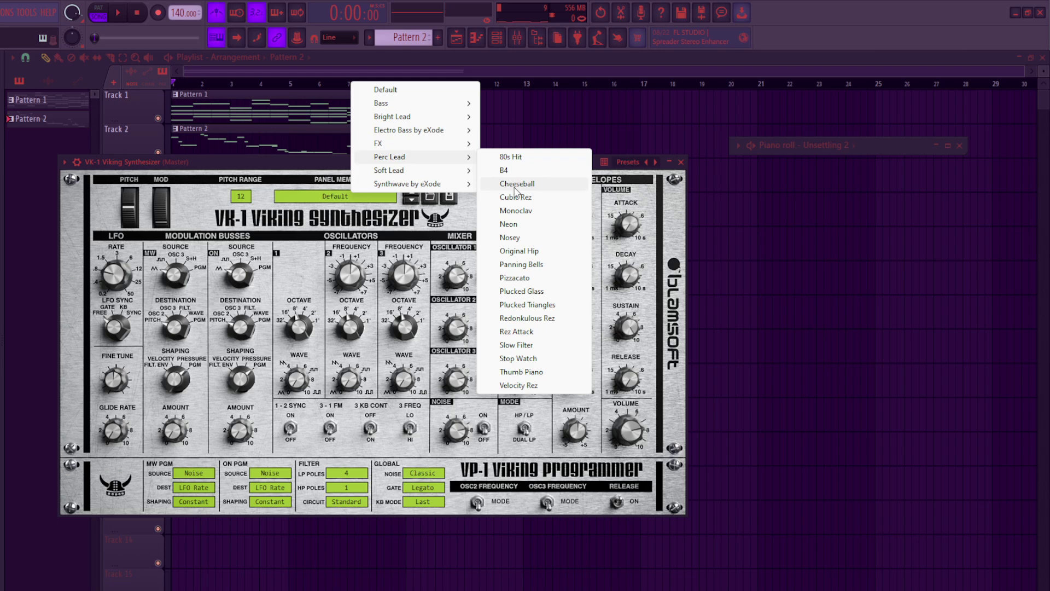
pyautogui.click(522, 224)
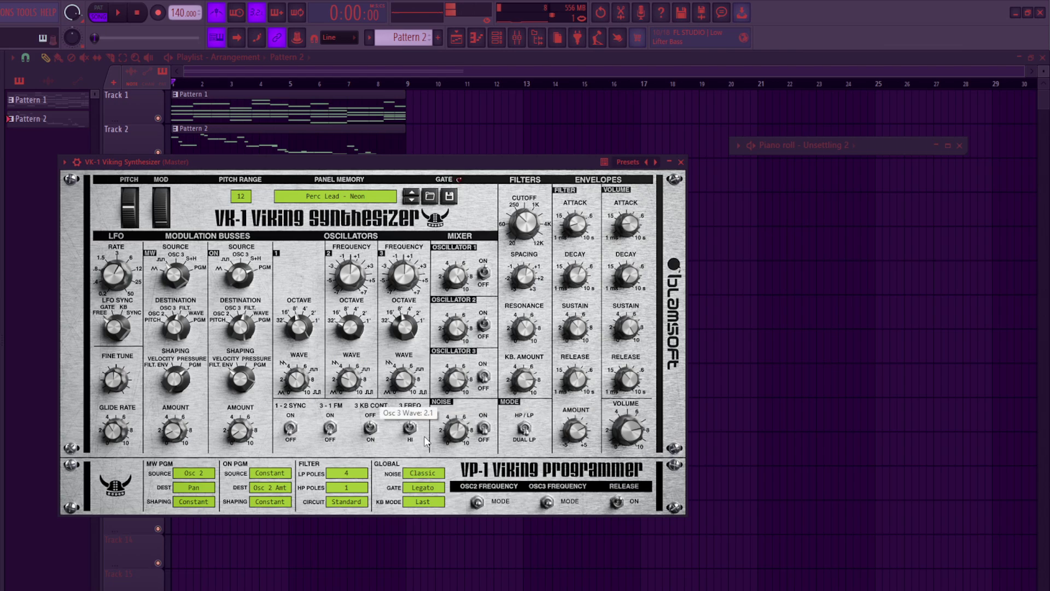
# - Load the Synthwave - LD Ancient Relic EX preset and audition Pattern 3's opening long notes, Db9 in bar 1 and B8 in bar 2
pyautogui.click(307, 275)
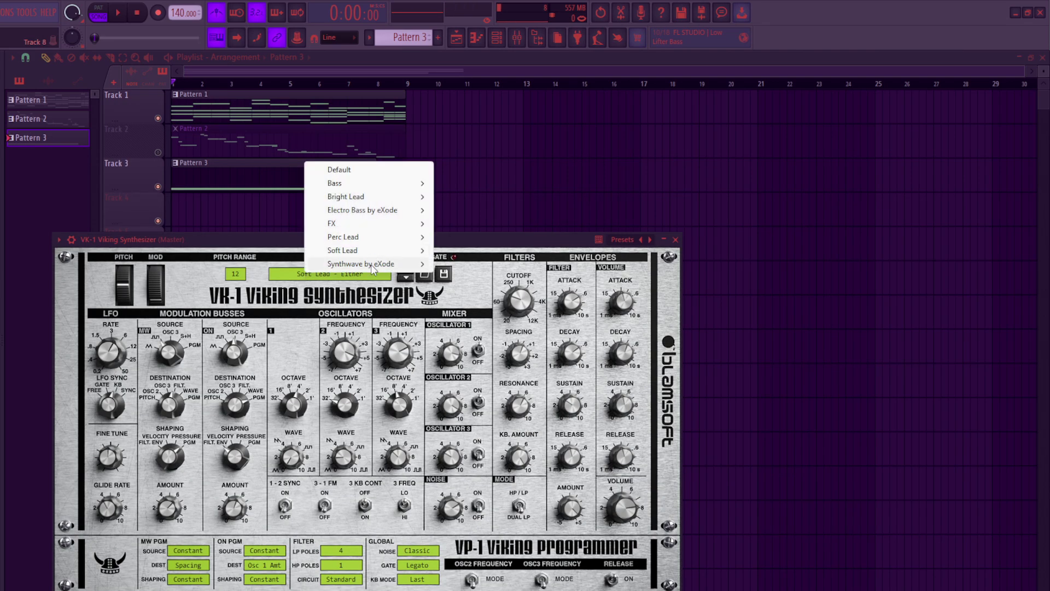
pyautogui.moveTo(372, 267)
pyautogui.click(474, 291)
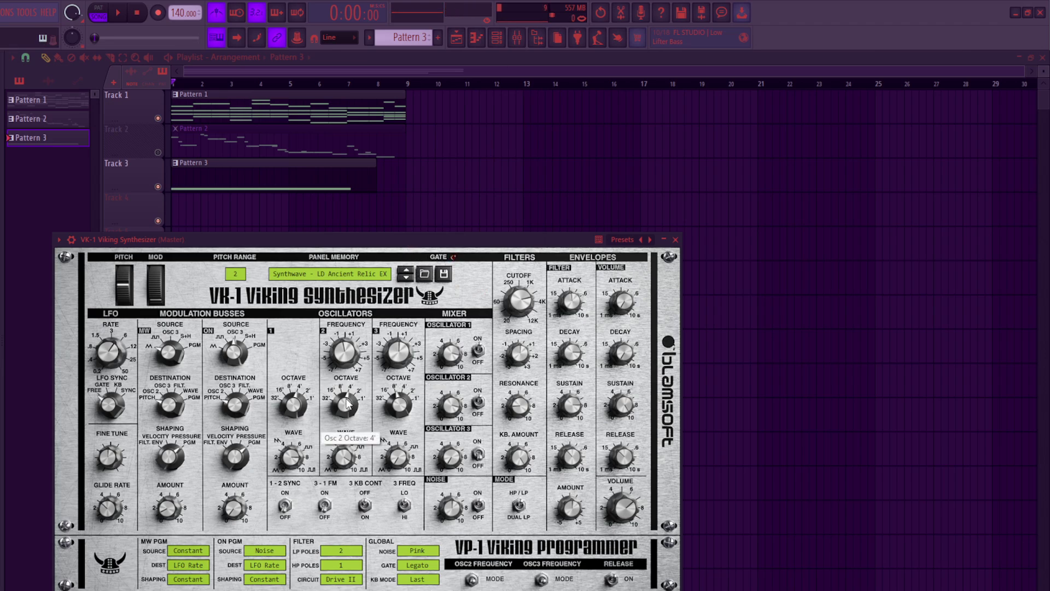
pyautogui.moveTo(346, 439); pyautogui.dragTo(339, 469)
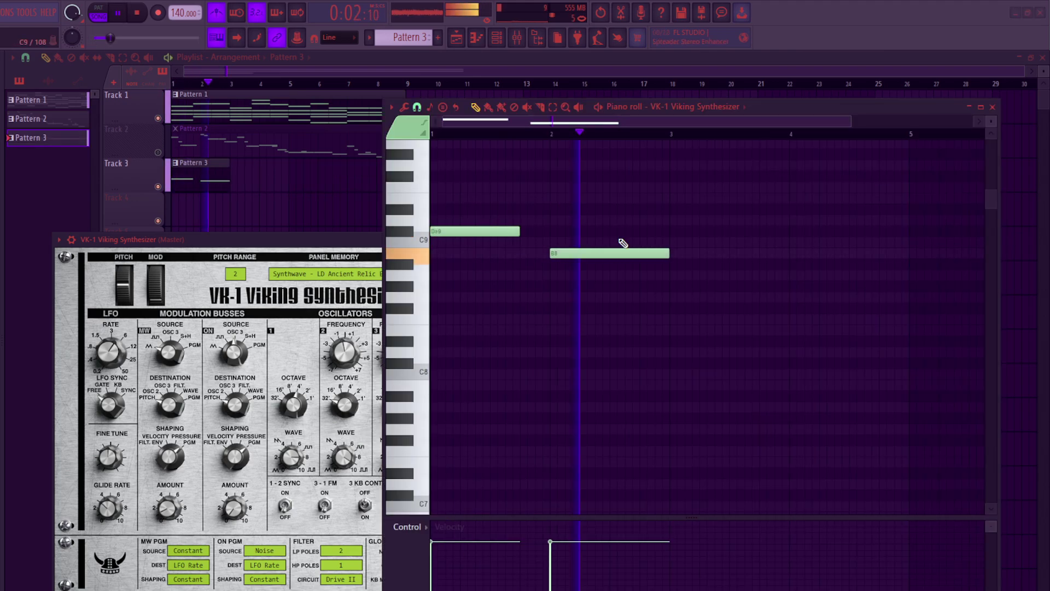
pyautogui.press('space')
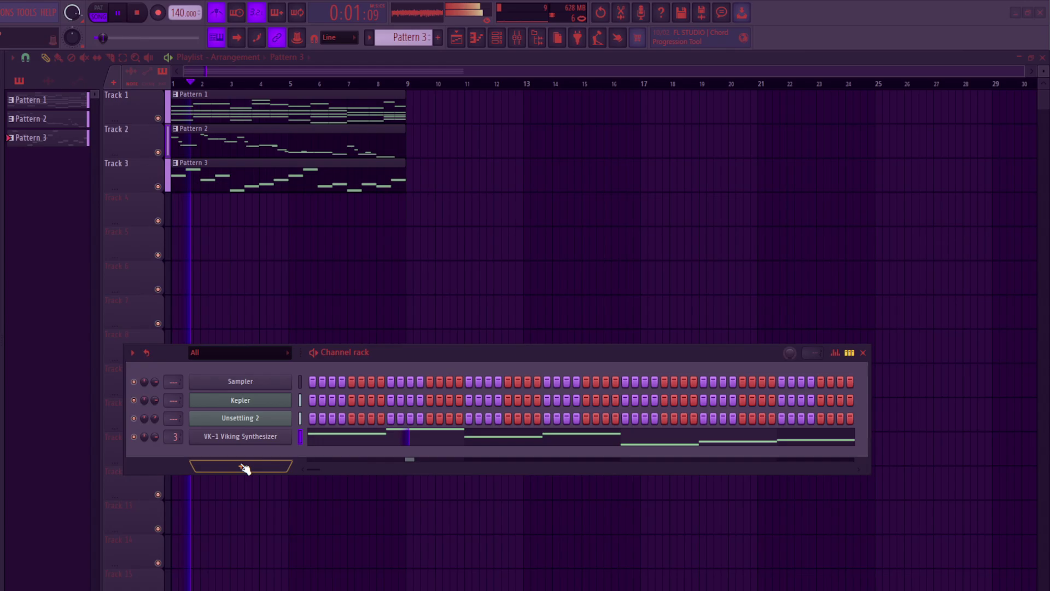
# - Add a New York L 1926 Lite channel with chords in Pattern 4, and re-enable Tracks 2 and 3 with Track 4 muted
pyautogui.click(241, 467)
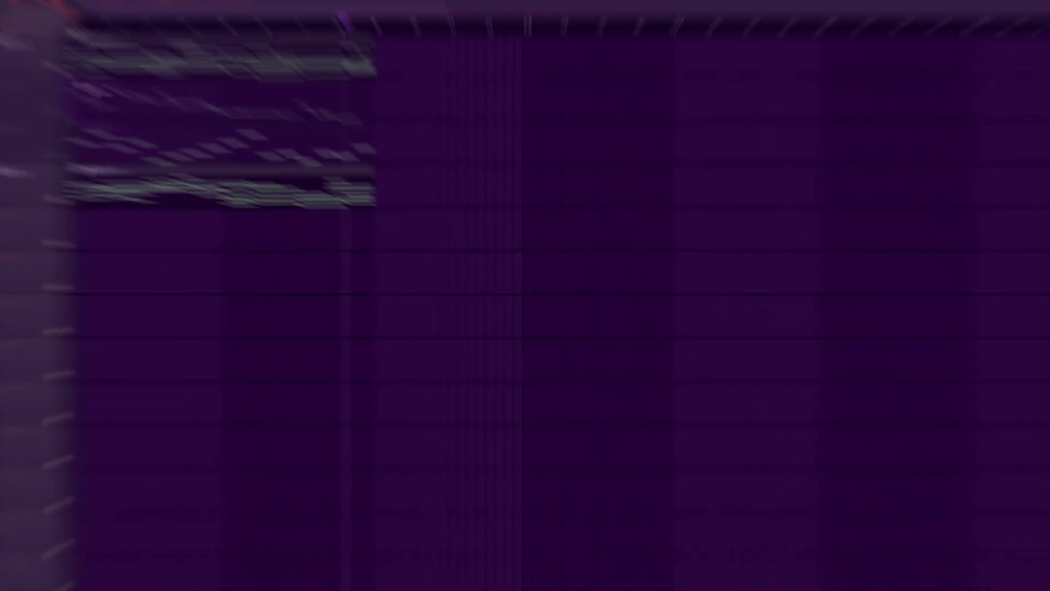
pyautogui.click(158, 153)
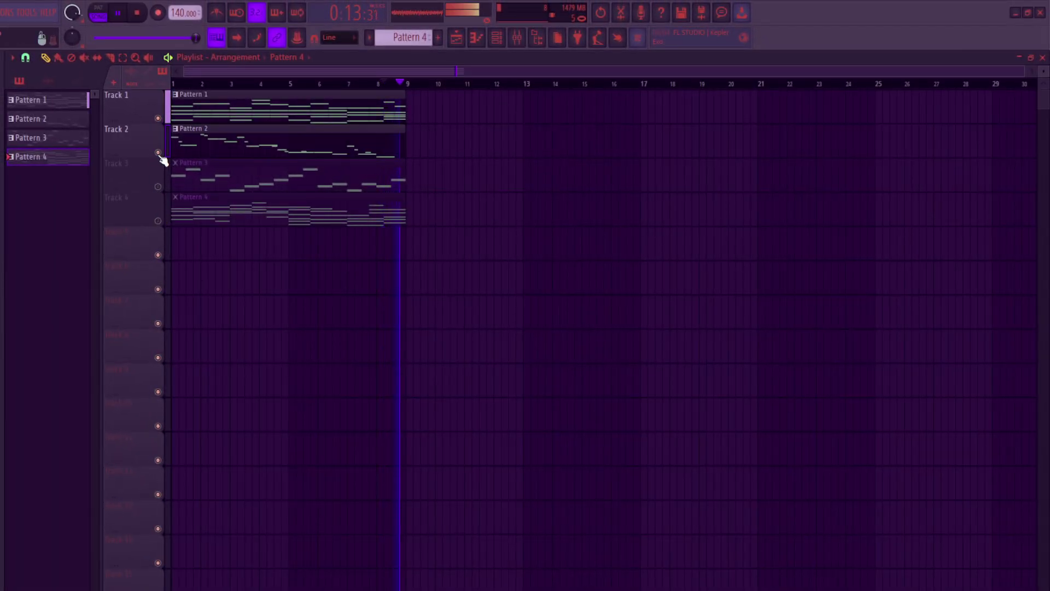
pyautogui.click(158, 186)
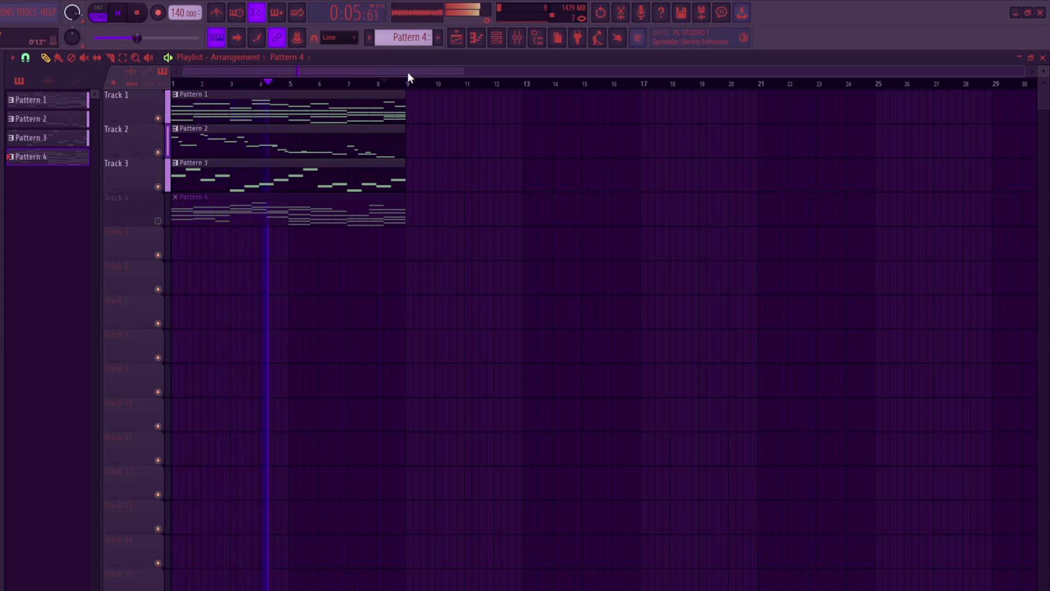
# - Add a RetroSynth Lite instrument as a new channel
pyautogui.click(496, 37)
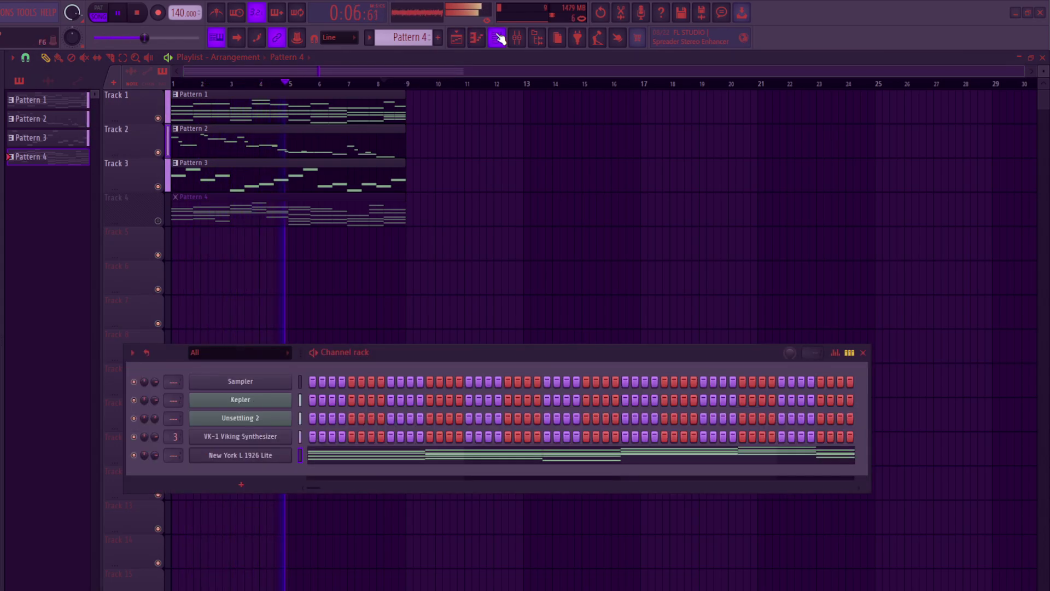
pyautogui.click(244, 485)
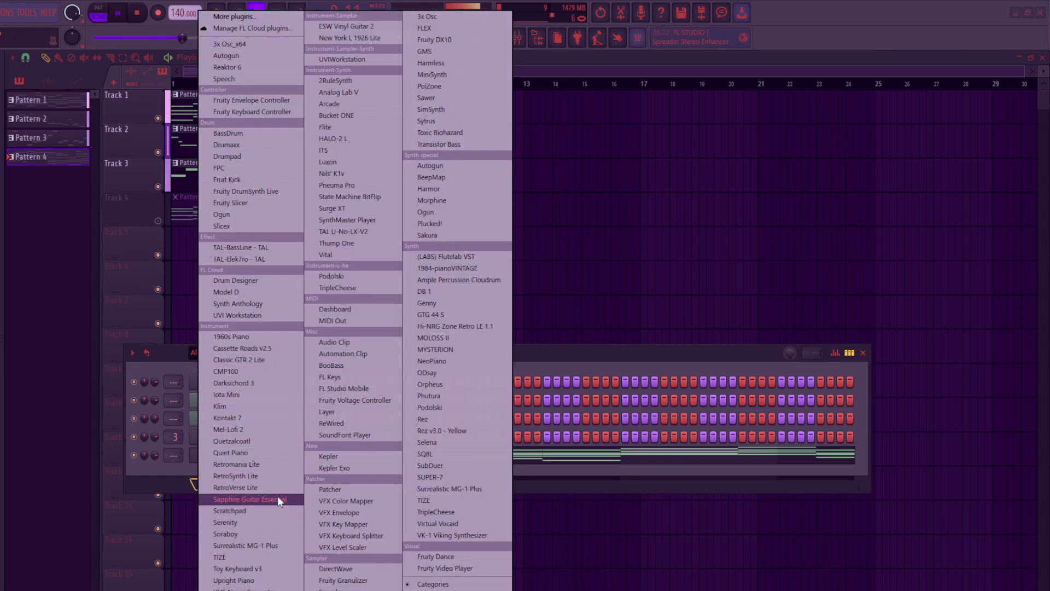
pyautogui.click(271, 476)
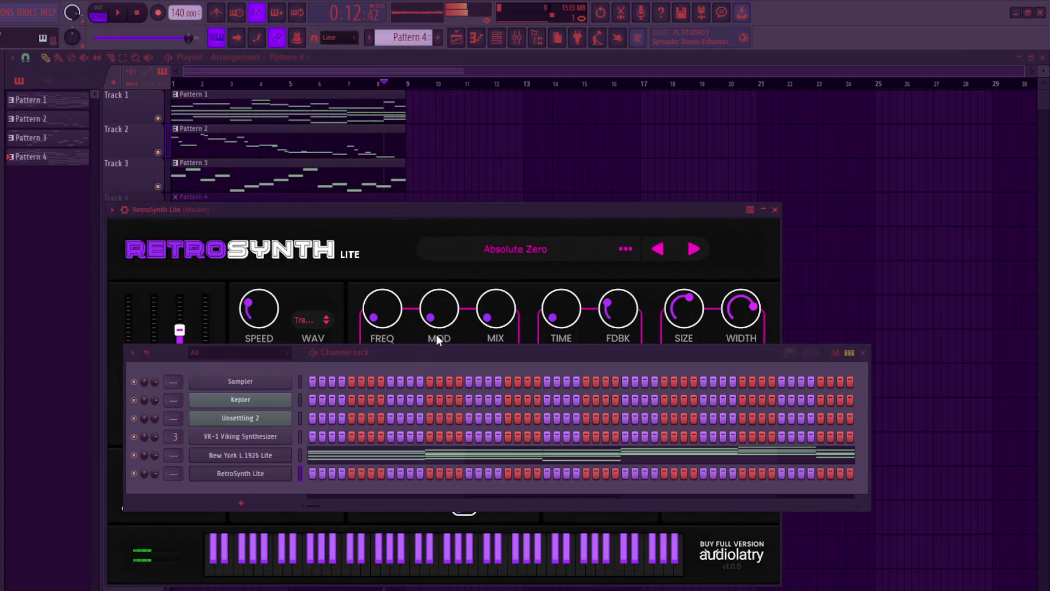
# - Create Pattern 5 for RetroSynth Lite with a three-beat Gb5 note at the start of bar 1, and place it on Track 5
pyautogui.click(476, 38)
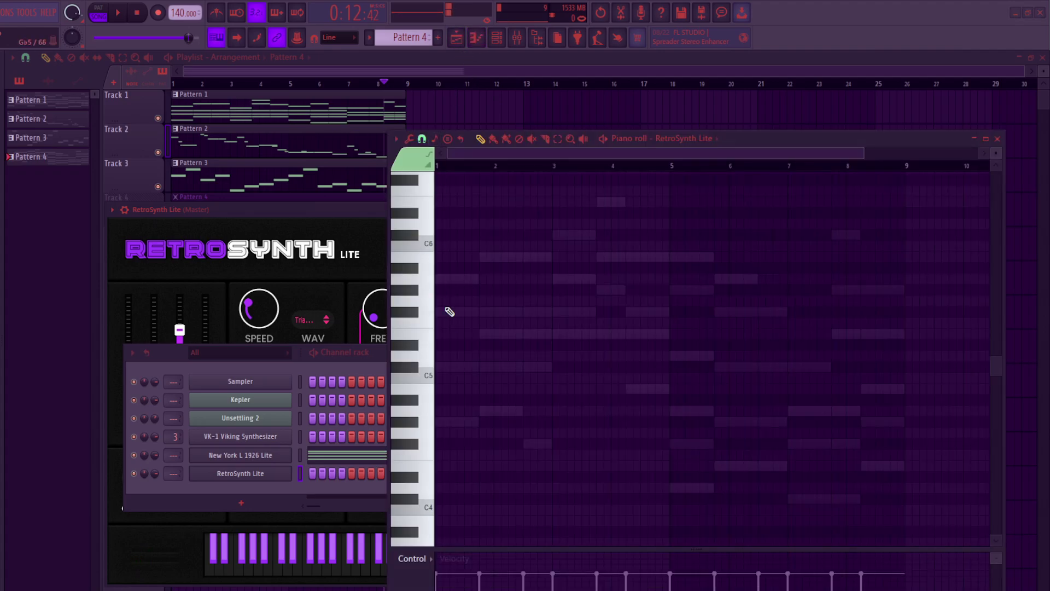
pyautogui.scroll(1, 394, 37)
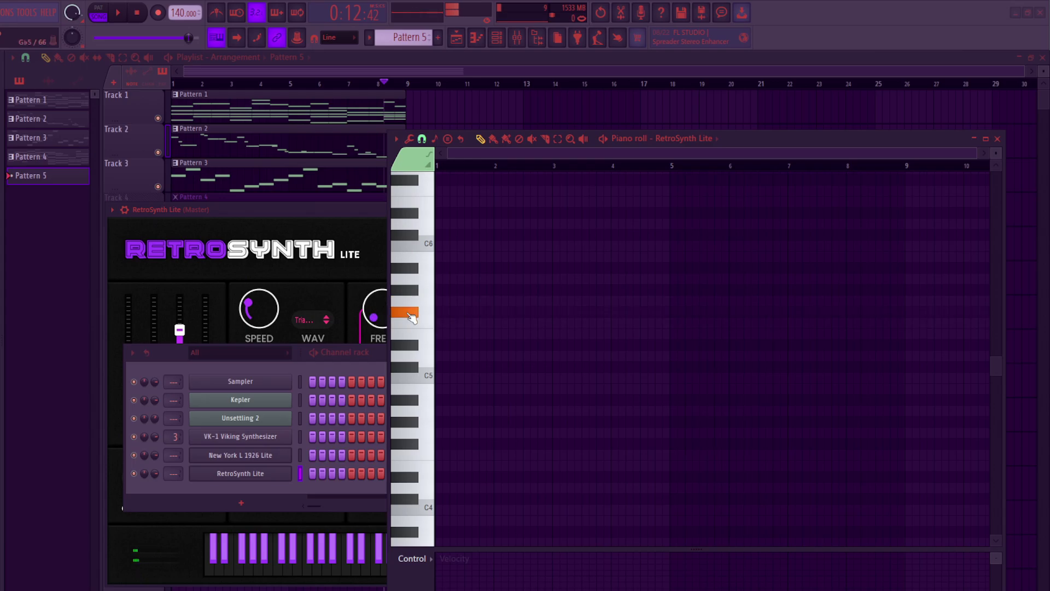
pyautogui.click(439, 314)
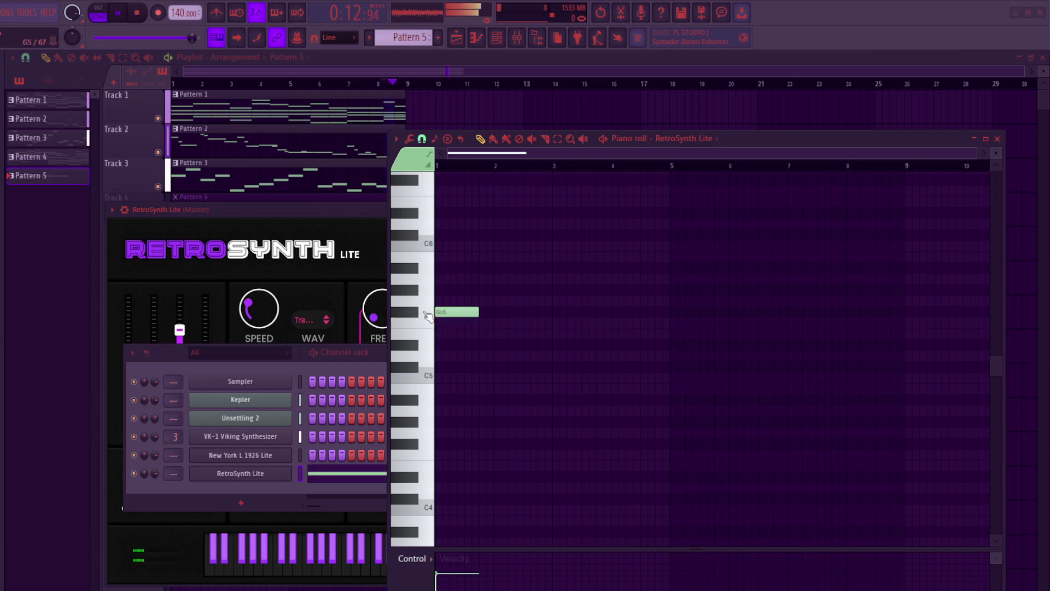
pyautogui.click(492, 122)
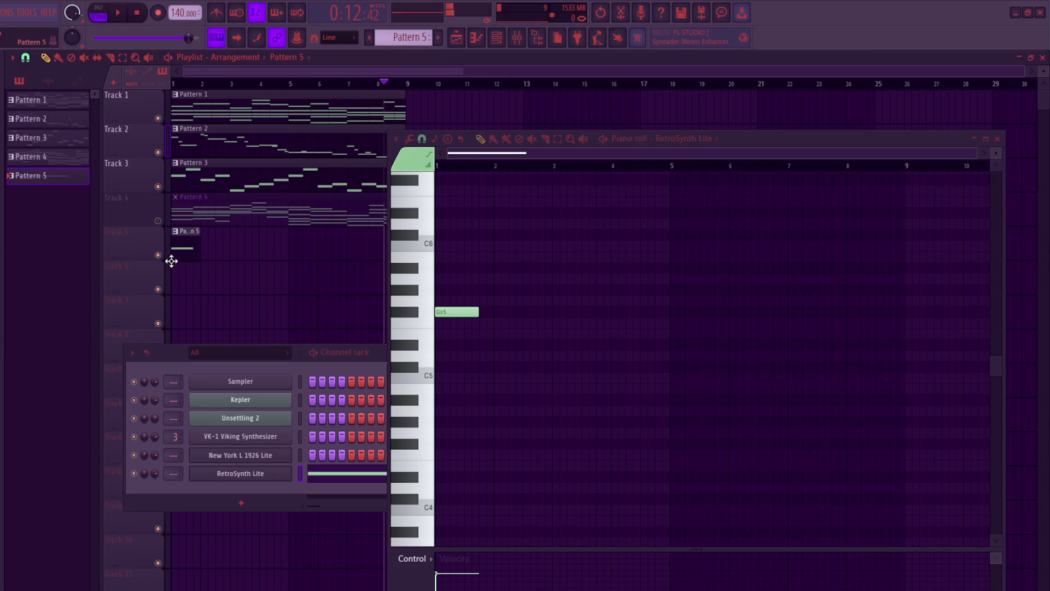
# - Audition the new RetroSynth Lite note with the other tracks, returning playback to the start of the arrangement
pyautogui.press('space')
pyautogui.press('space')
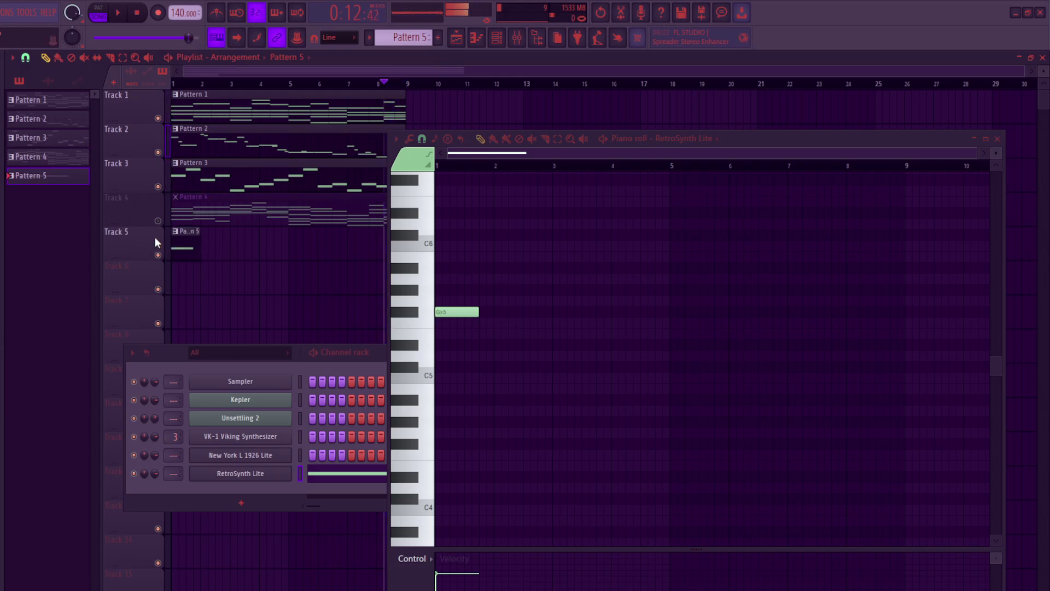
pyautogui.click(132, 14)
pyautogui.press('space')
pyautogui.press('space')
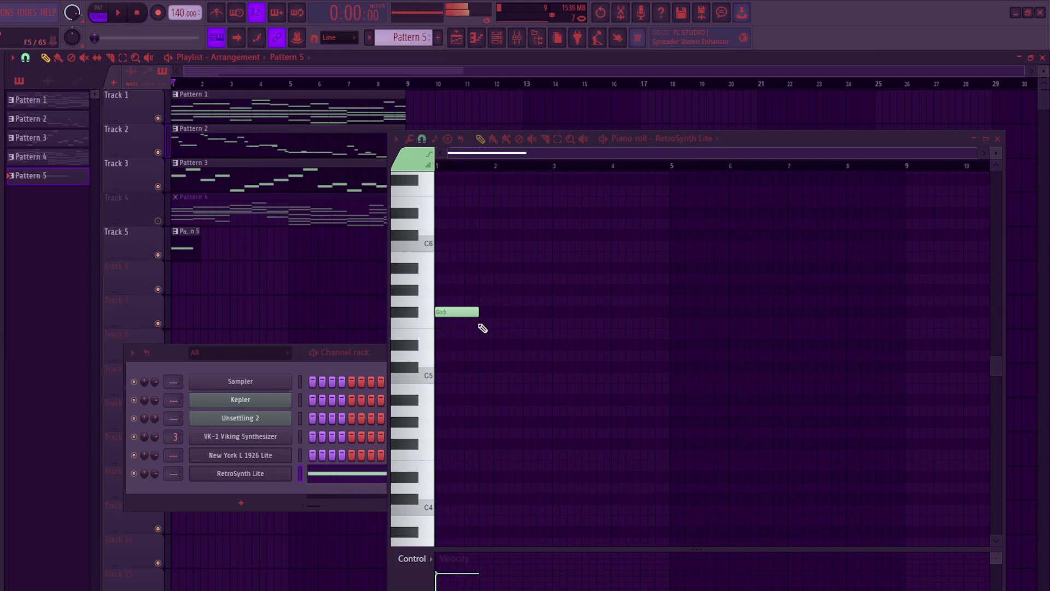
# - Add a three-beat Db5 note right after the Gb5 note in the RetroSynth Lite pattern and audition it
pyautogui.click(480, 300)
pyautogui.rightClick(483, 301)
pyautogui.press('space')
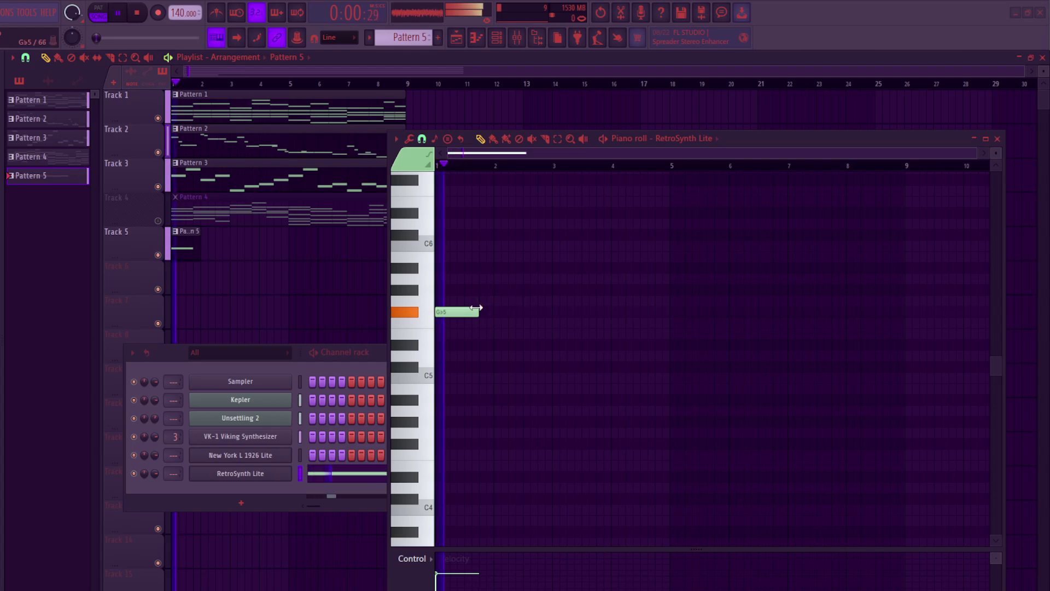
pyautogui.press('space')
pyautogui.click(480, 356)
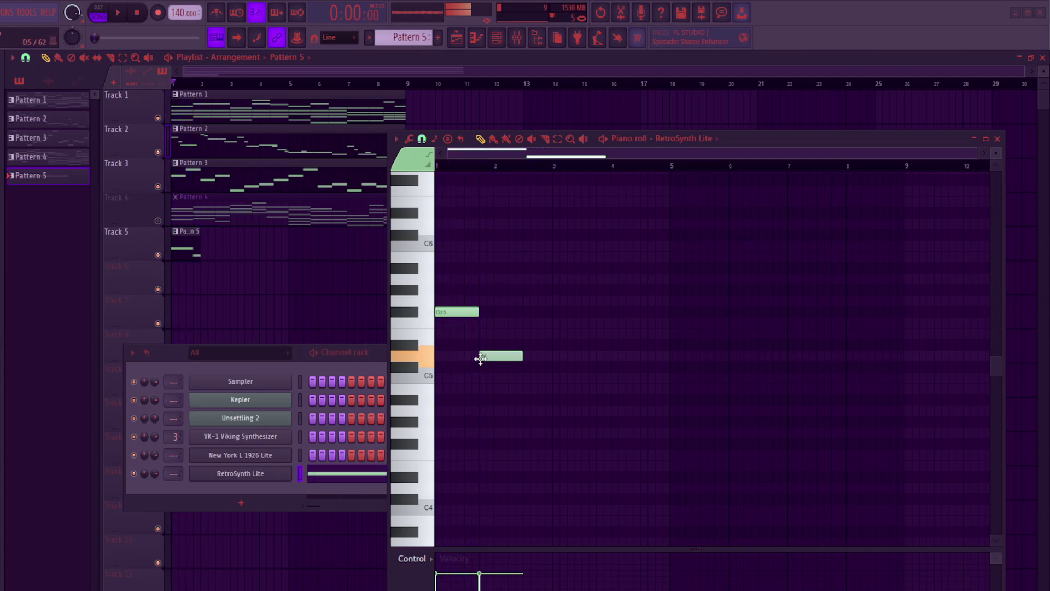
pyautogui.moveTo(485, 369); pyautogui.dragTo(485, 370)
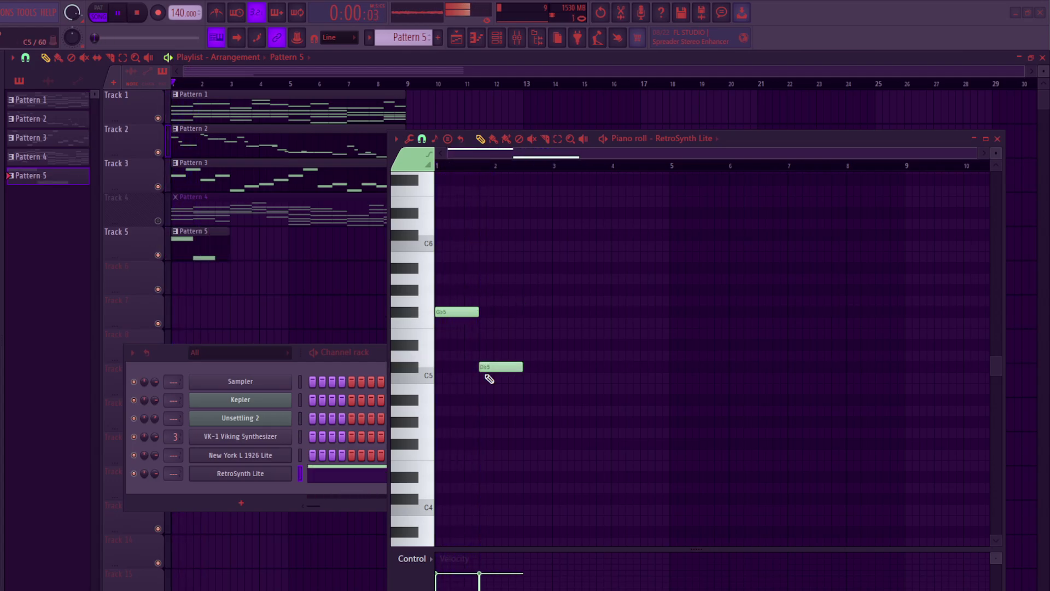
pyautogui.press('space')
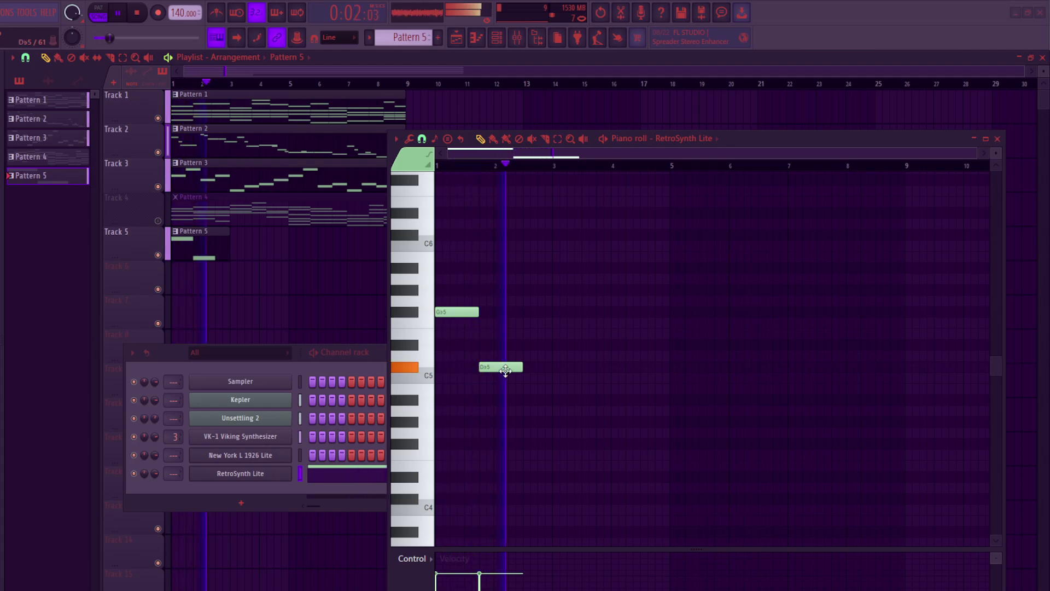
pyautogui.press('space')
# - Raise the second RetroSynth Lite note to Db6 and add a three-beat A5 note after it, auditioning each change
pyautogui.moveTo(500, 366); pyautogui.dragTo(500, 232)
pyautogui.press('space')
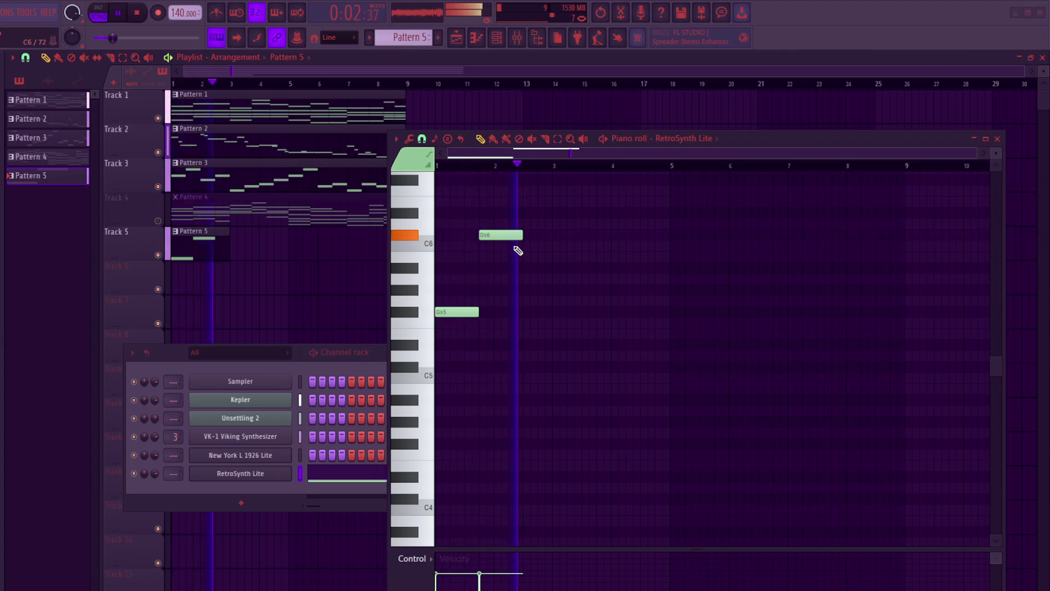
pyautogui.press('space')
pyautogui.click(522, 279)
pyautogui.press('space')
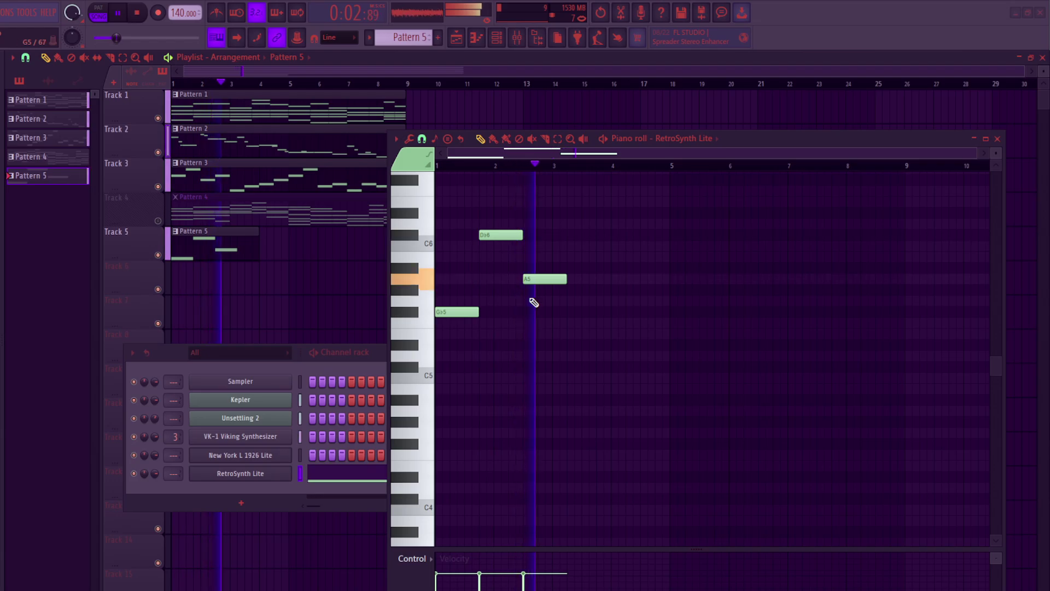
pyautogui.press('space')
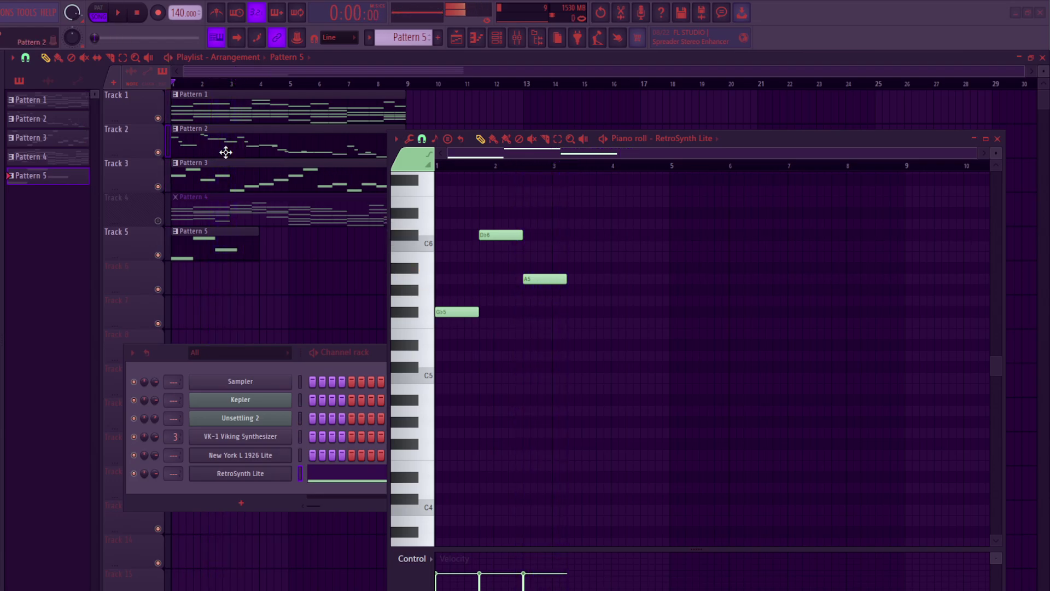
# - Mute Tracks 2 and 3 and try an E5 note at the start of bar 3 in the RetroSynth Lite pattern
pyautogui.click(158, 152)
pyautogui.click(158, 186)
pyautogui.press('space')
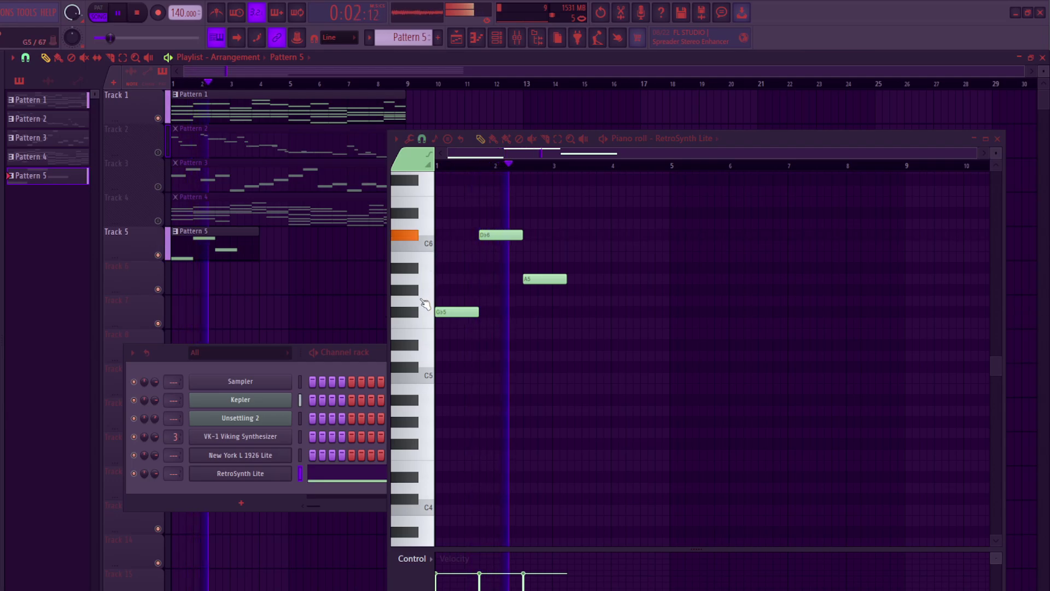
pyautogui.press('space')
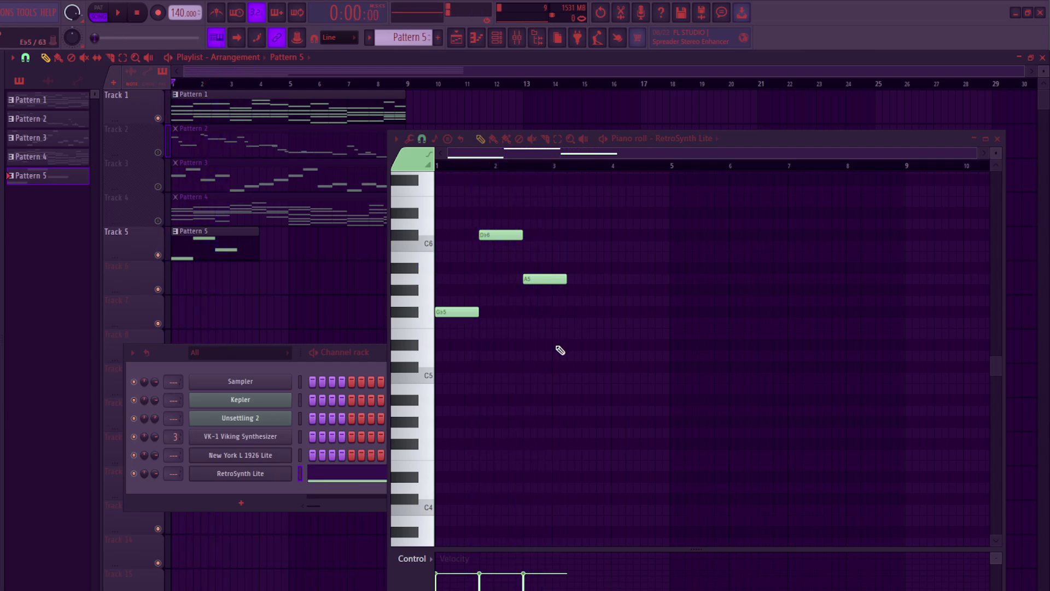
pyautogui.moveTo(560, 350)
pyautogui.mouseDown()
pyautogui.moveTo(557, 324)
pyautogui.moveTo(557, 336)
pyautogui.moveTo(569, 331)
pyautogui.mouseUp()
pyautogui.press('space')
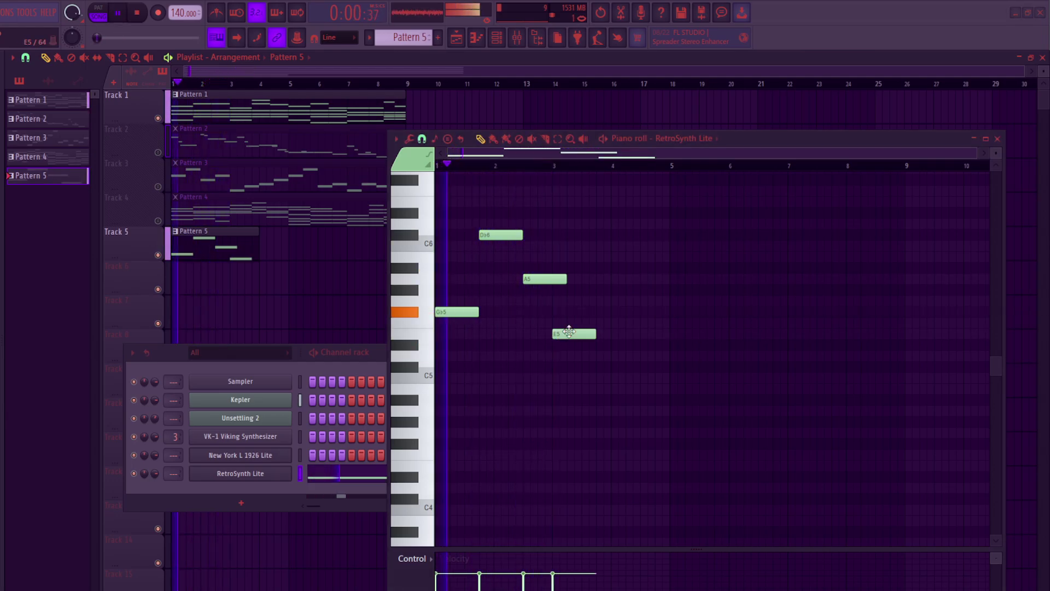
# - Delete all four notes from the RetroSynth Lite pattern
pyautogui.rightClick(569, 332)
pyautogui.rightClick(541, 279)
pyautogui.rightClick(500, 235)
pyautogui.rightClick(457, 311)
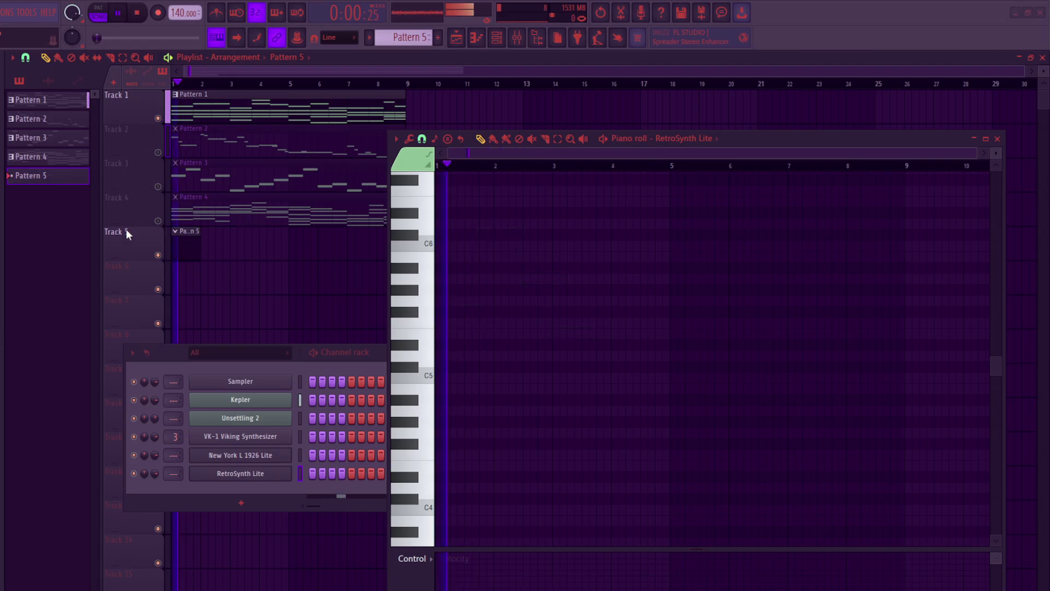
# - Delete the RetroSynth Lite channel and remove the Pattern 5 clip from Track 5
pyautogui.rightClick(240, 474)
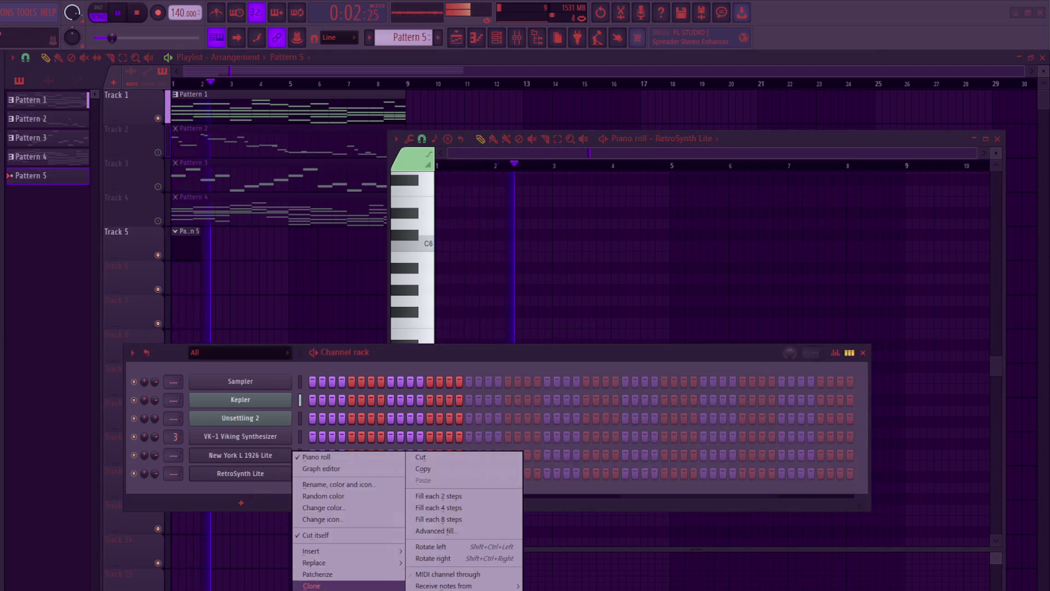
pyautogui.click(311, 588)
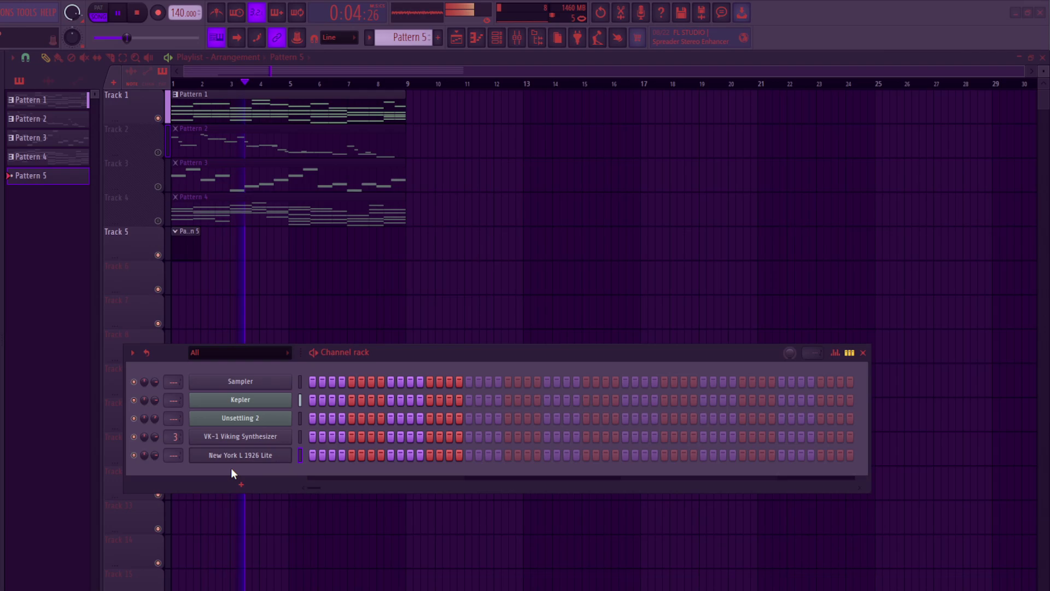
pyautogui.rightClick(189, 247)
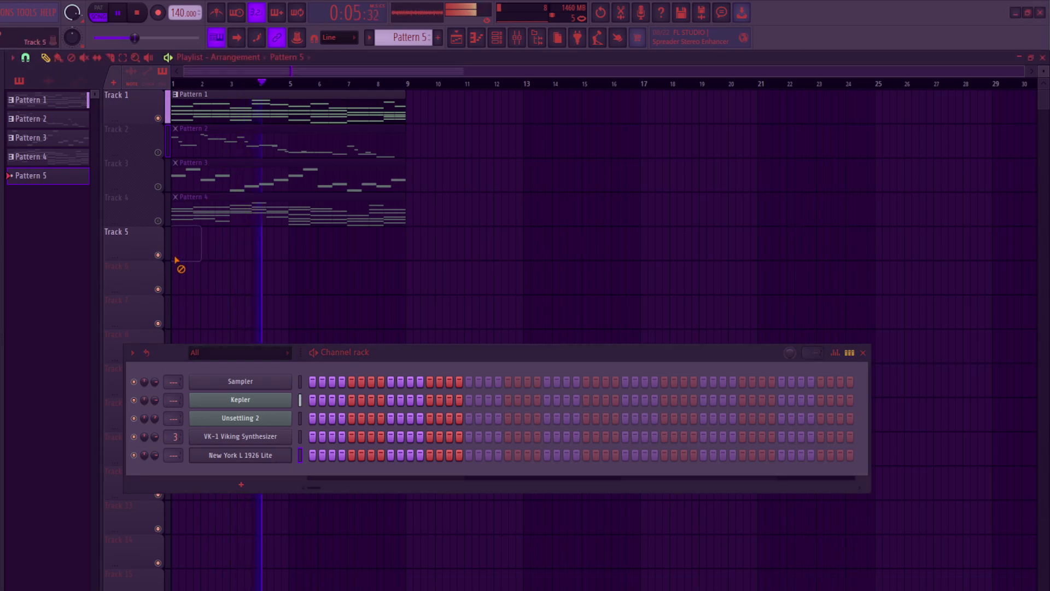
# - Re-enable Tracks 2 and 3 and audition the arrangement with and without Track 4, leaving Track 4 muted
pyautogui.click(158, 153)
pyautogui.click(158, 187)
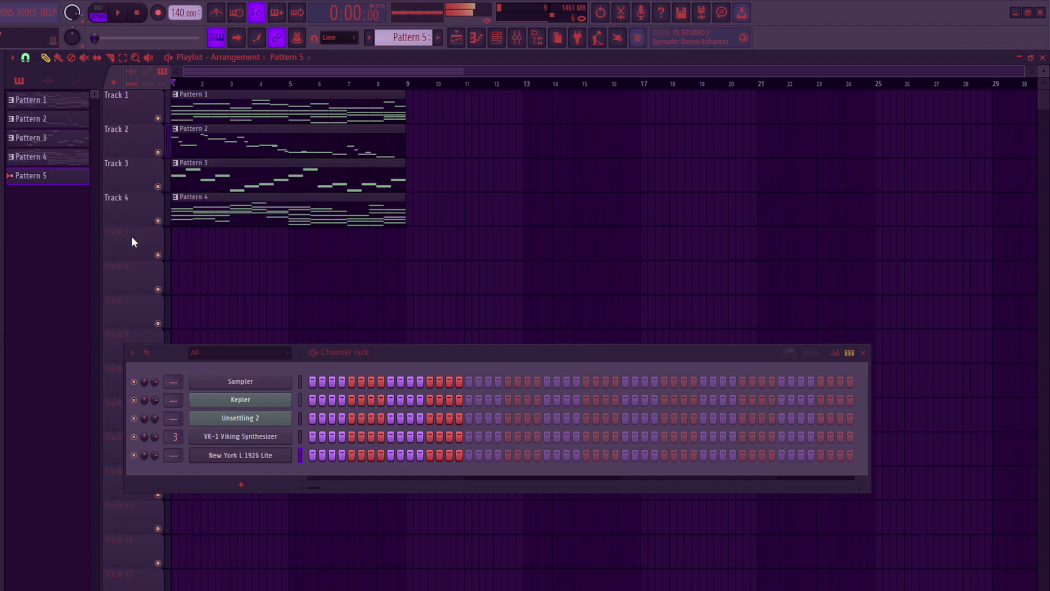
pyautogui.press('space')
pyautogui.press('space')
pyautogui.press('space')
pyautogui.press('space')
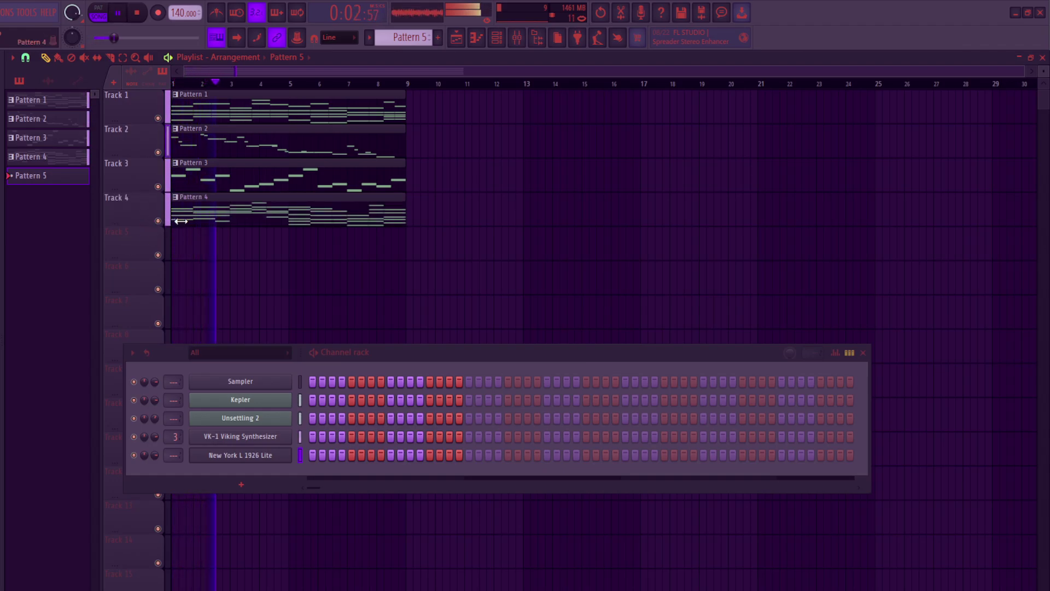
pyautogui.click(157, 220)
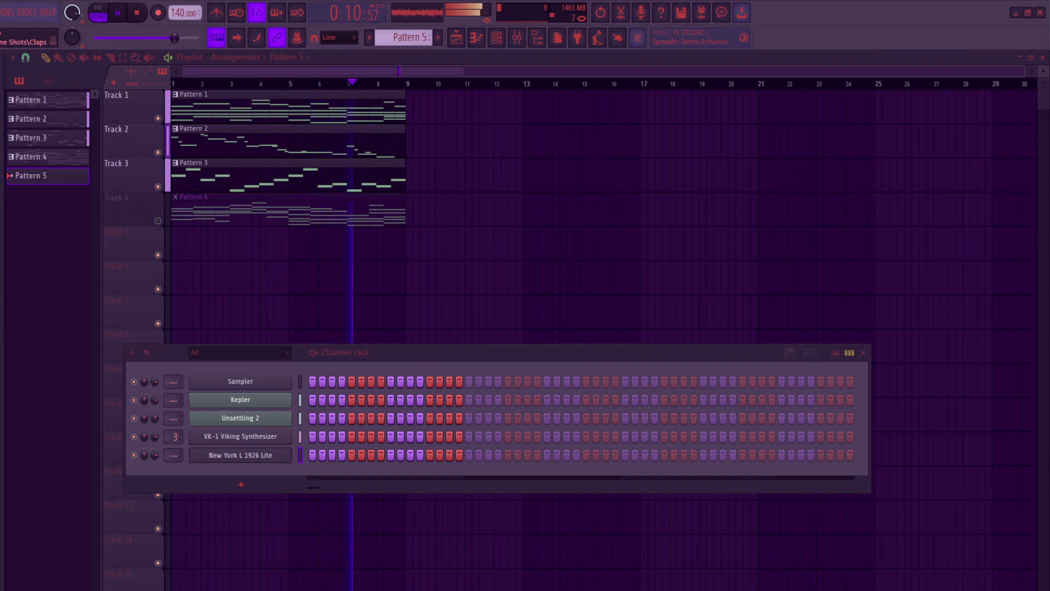
pyautogui.press('space')
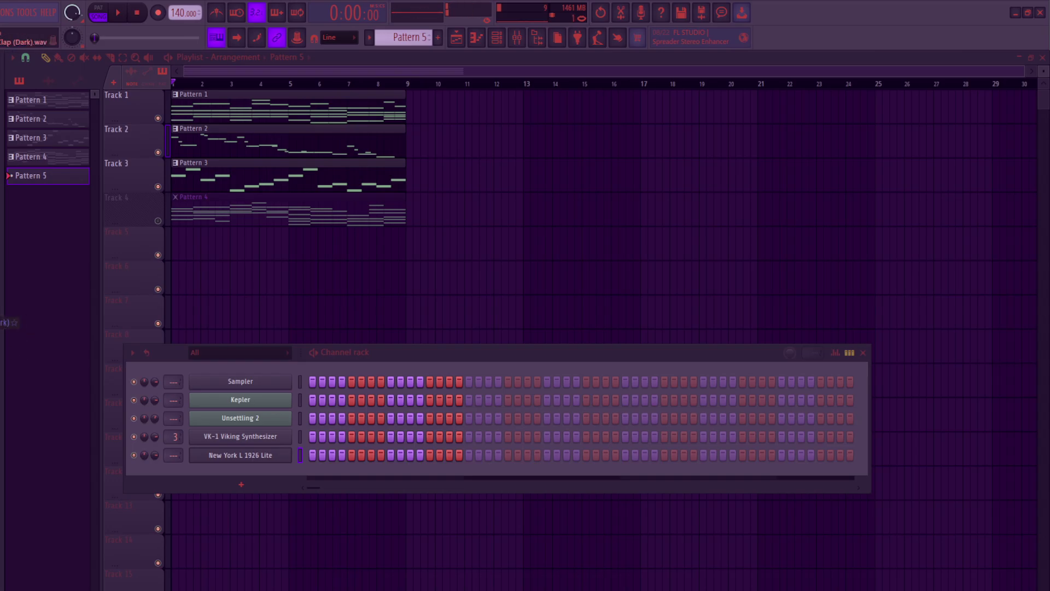
# - Place the Cymatics - Clap (Foley) sample on Track 5 at beat 3 of bar 1 and start playback
pyautogui.moveTo(11, 335); pyautogui.dragTo(207, 264)
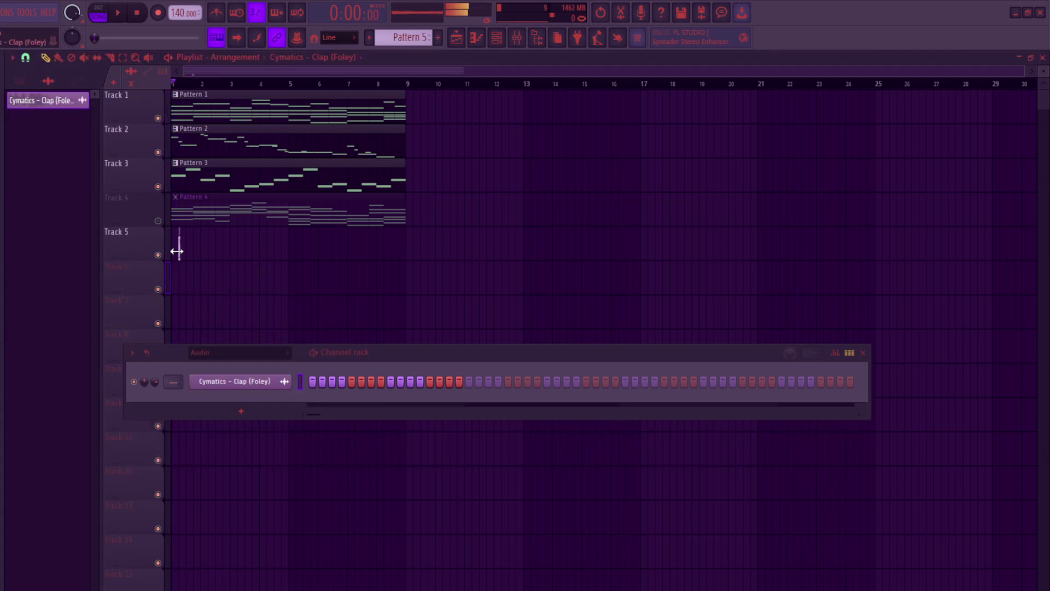
pyautogui.moveTo(180, 254); pyautogui.dragTo(186, 244)
pyautogui.press('space')
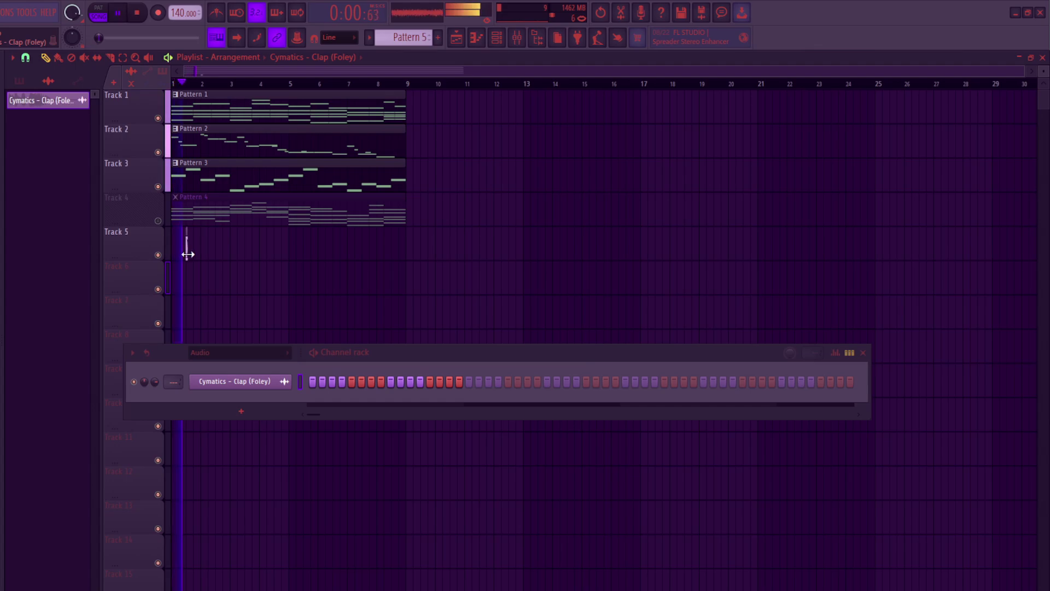
# - Repeat the Clap (Foley) clip on beat 3 of bars 2 through 8 on Track 5
pyautogui.click(215, 254)
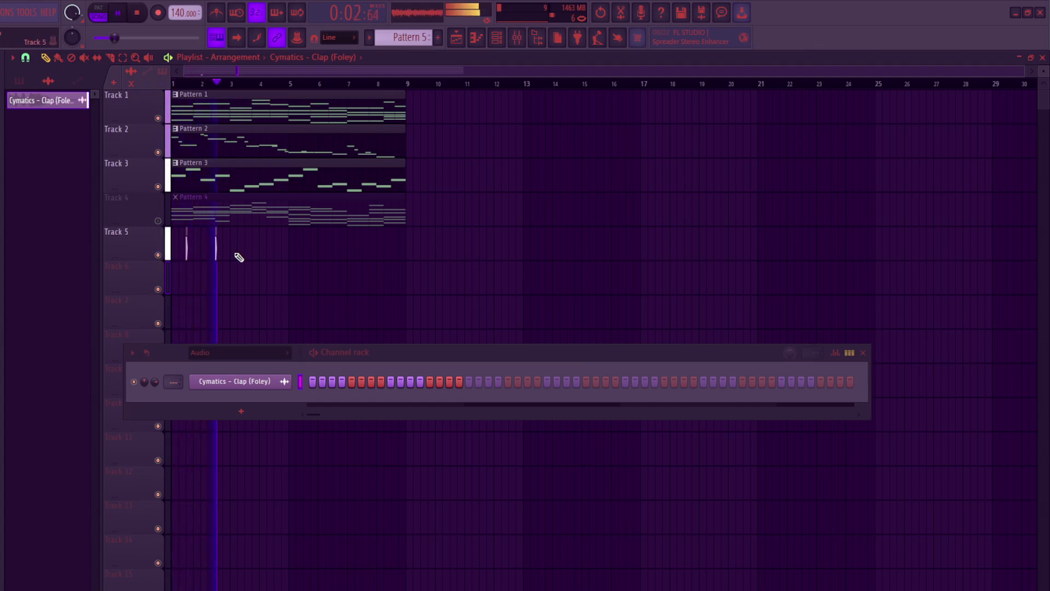
pyautogui.click(245, 255)
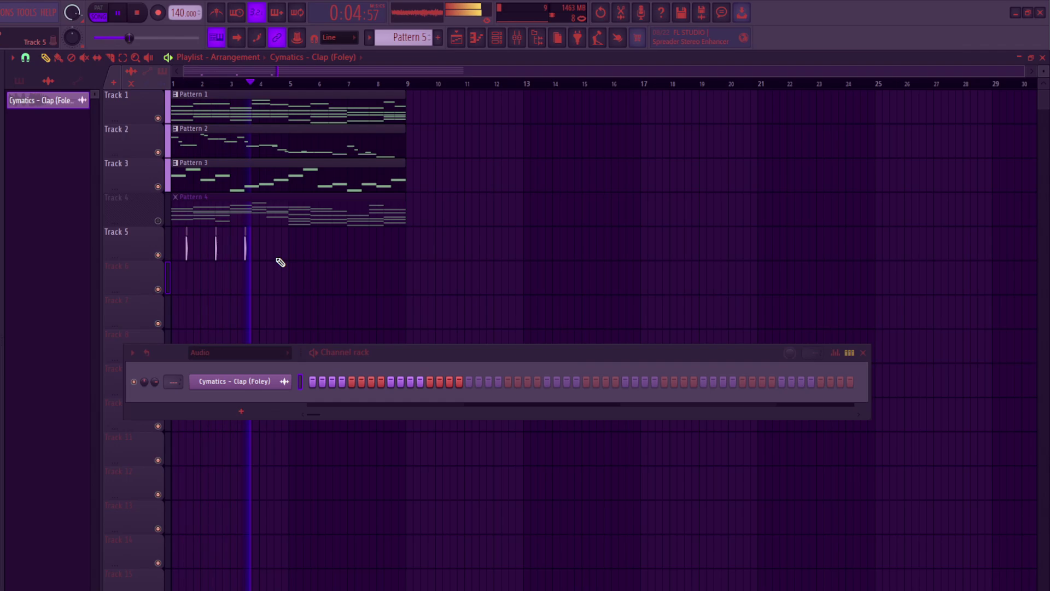
pyautogui.click(274, 254)
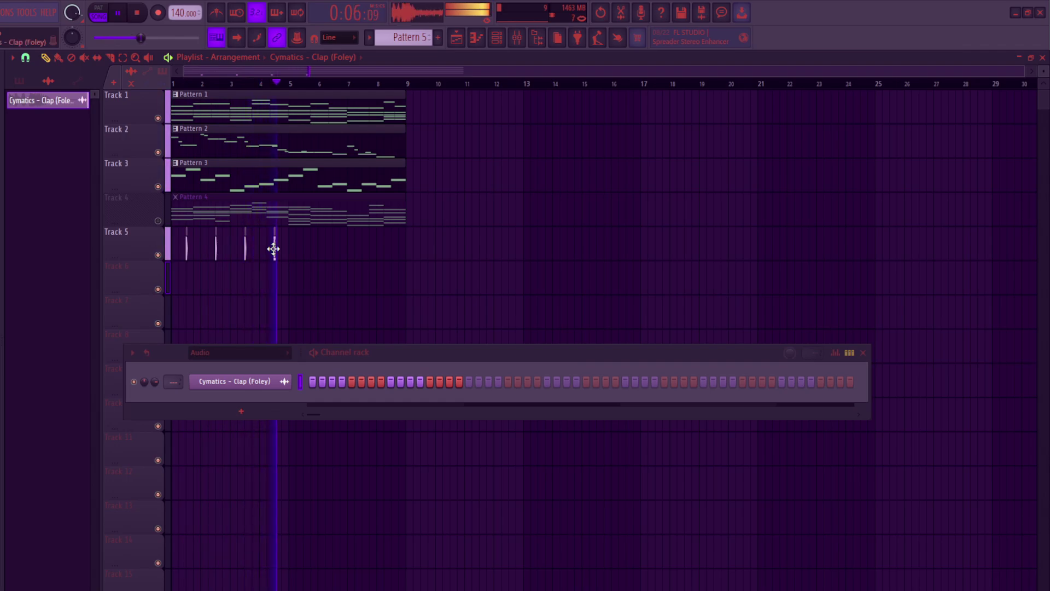
pyautogui.click(305, 254)
pyautogui.click(333, 255)
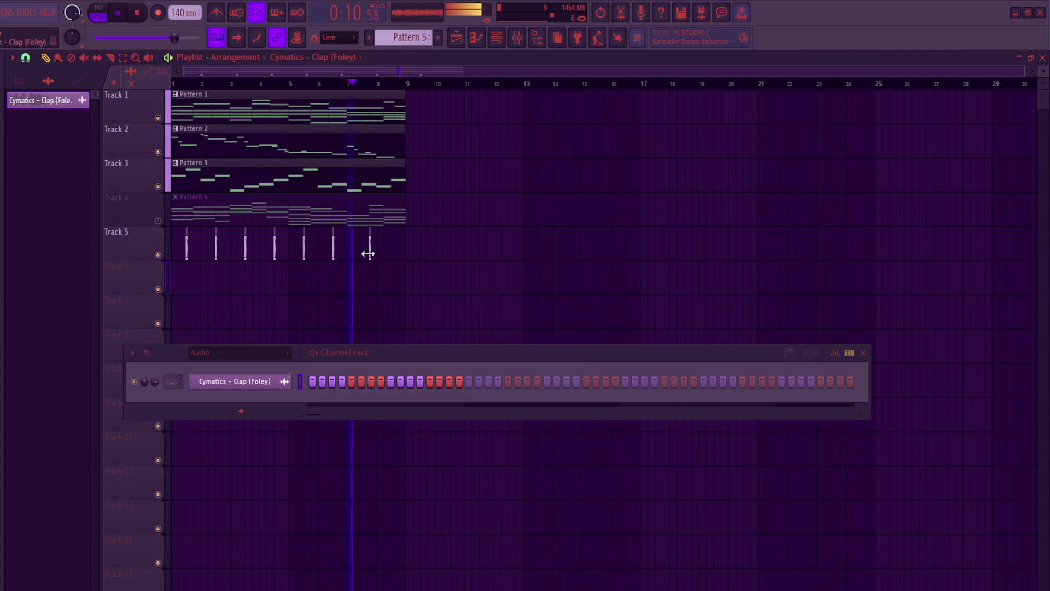
pyautogui.click(370, 251)
pyautogui.moveTo(372, 249); pyautogui.dragTo(365, 250)
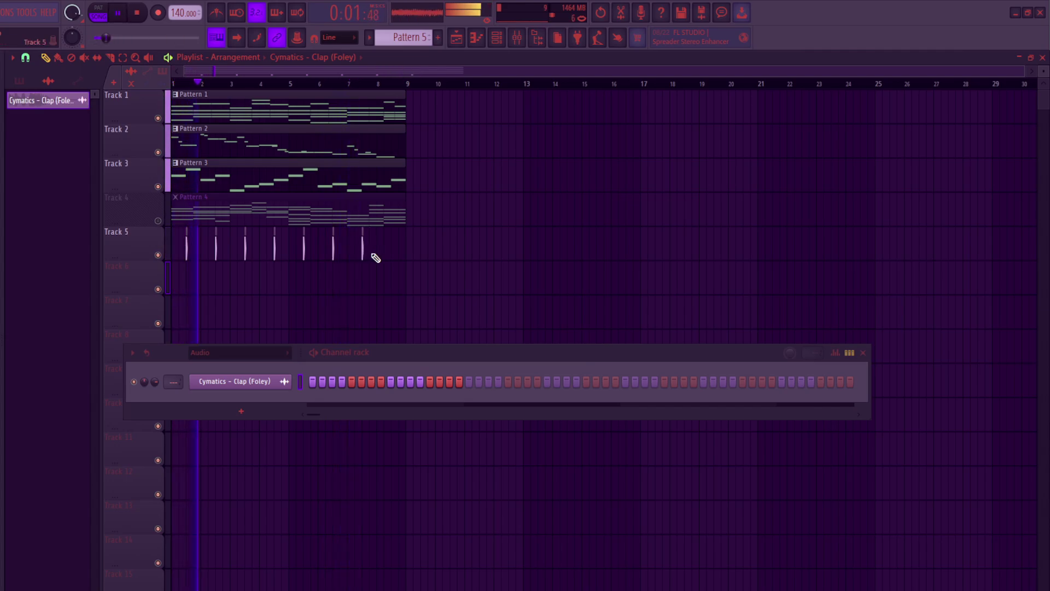
pyautogui.click(392, 251)
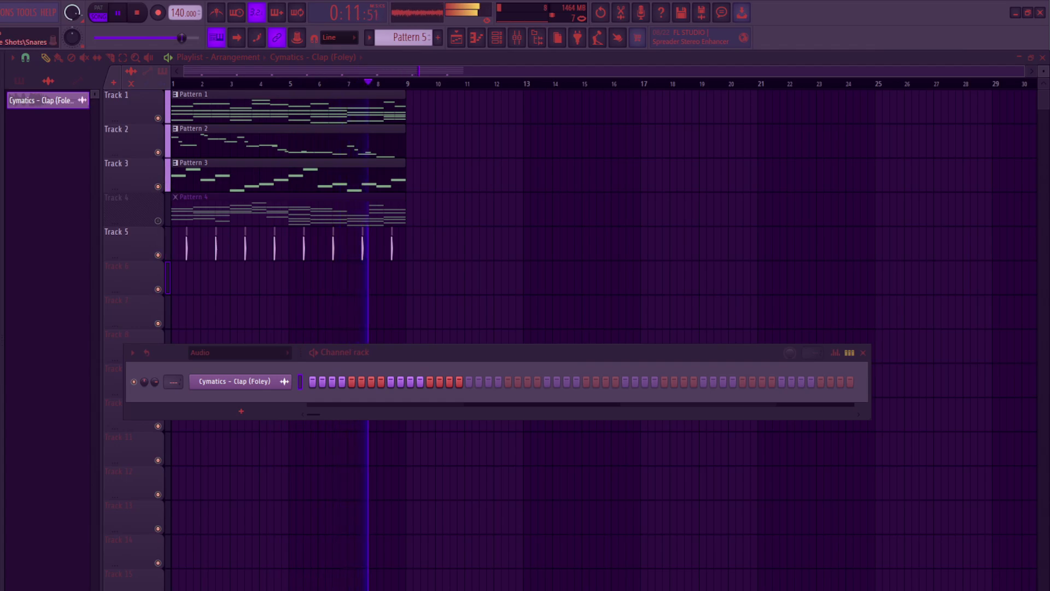
pyautogui.press('space')
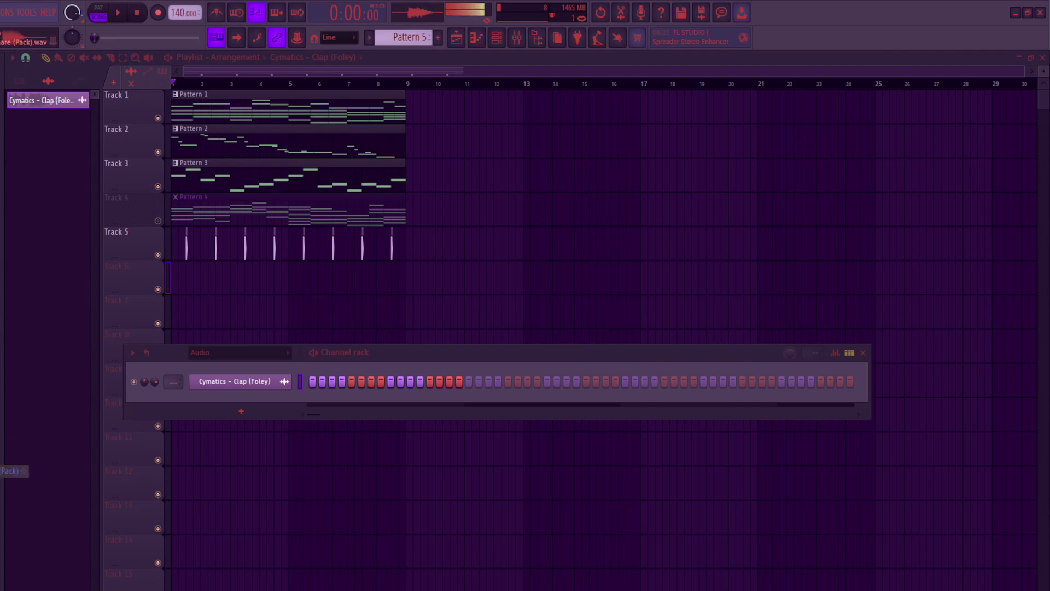
# - Place the Cymatics - Snare (Pack) sample on Track 6 at beat 3 of bars 1 and 2, and audition it
pyautogui.moveTo(5, 445); pyautogui.dragTo(184, 271)
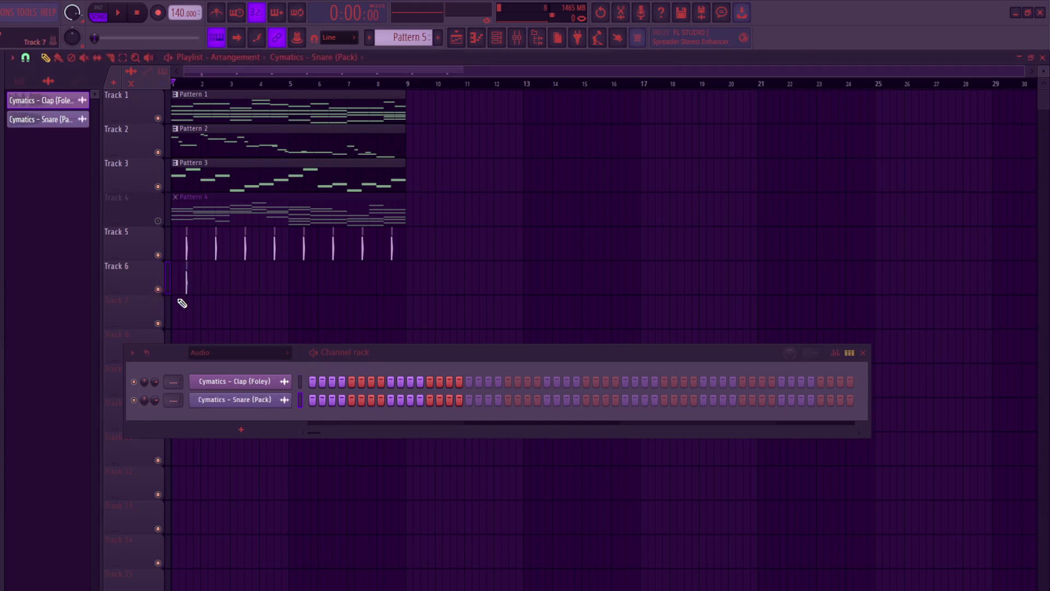
pyautogui.press('space')
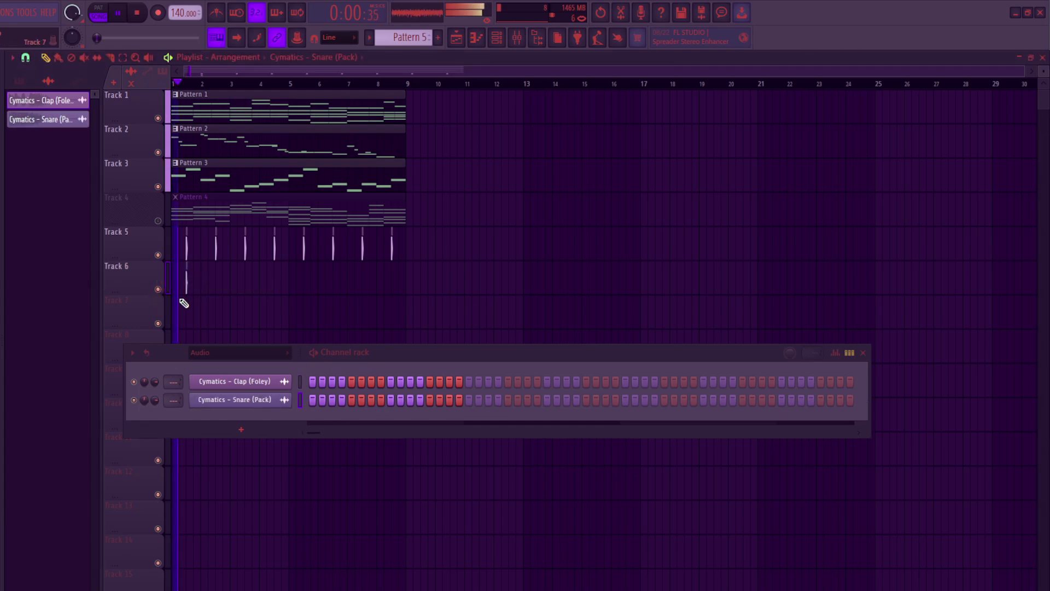
pyautogui.click(216, 276)
pyautogui.press('space')
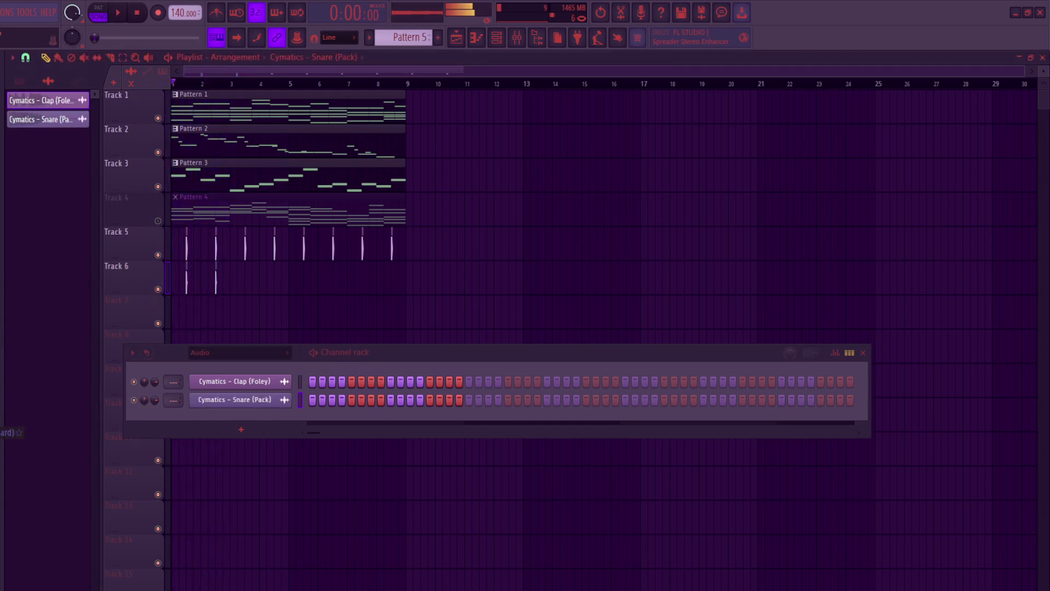
# - Place the Cymatics - Snare (Metal) sample on Track 7 at beat 3 of bar 1 and delete the Snare (Pack) channel
pyautogui.click(11, 432)
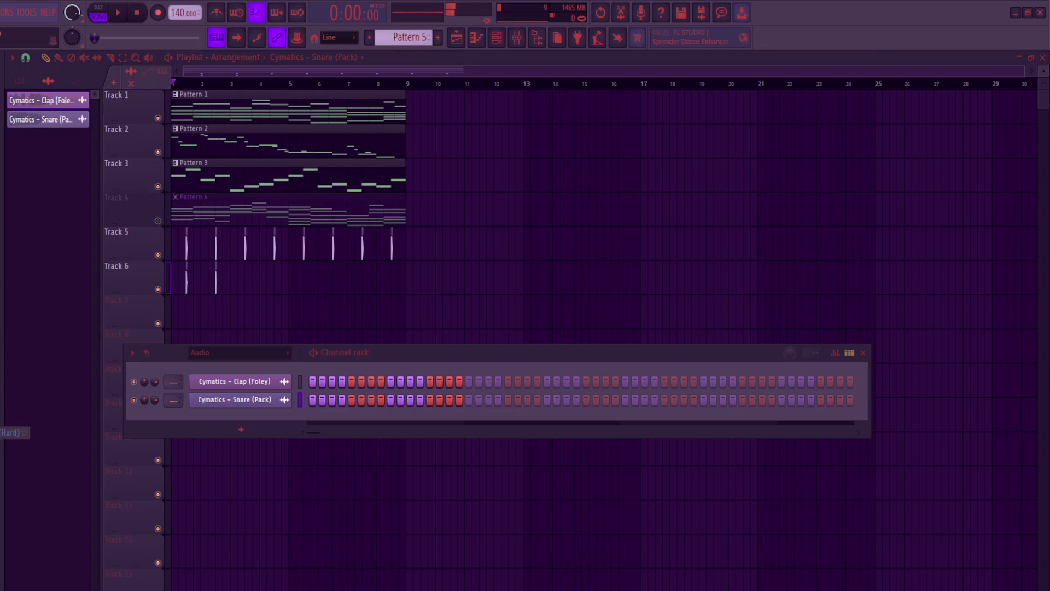
pyautogui.click(11, 444)
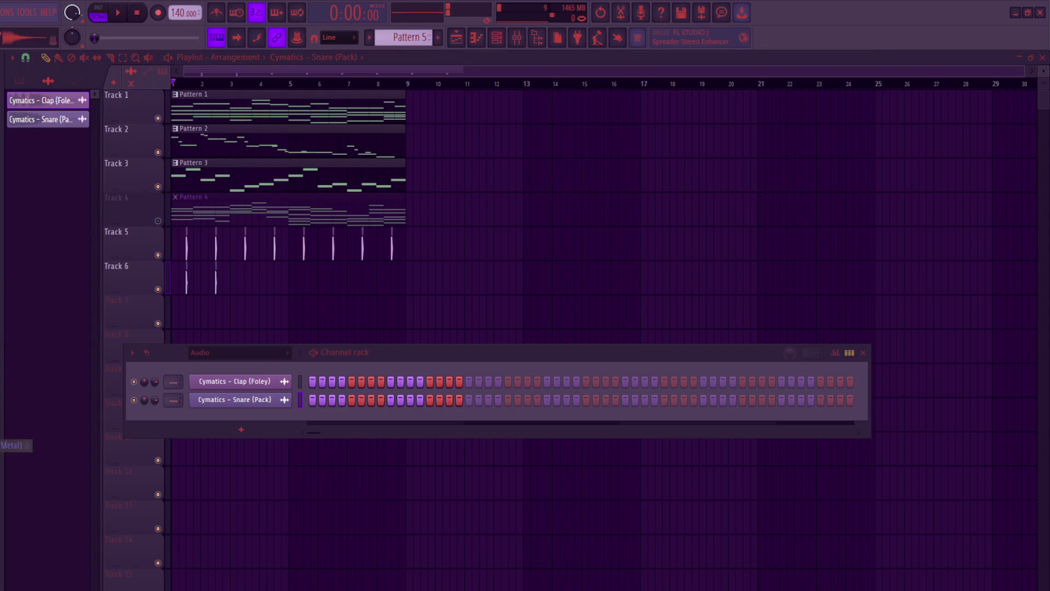
pyautogui.moveTo(11, 444); pyautogui.dragTo(182, 327)
pyautogui.rightClick(232, 418)
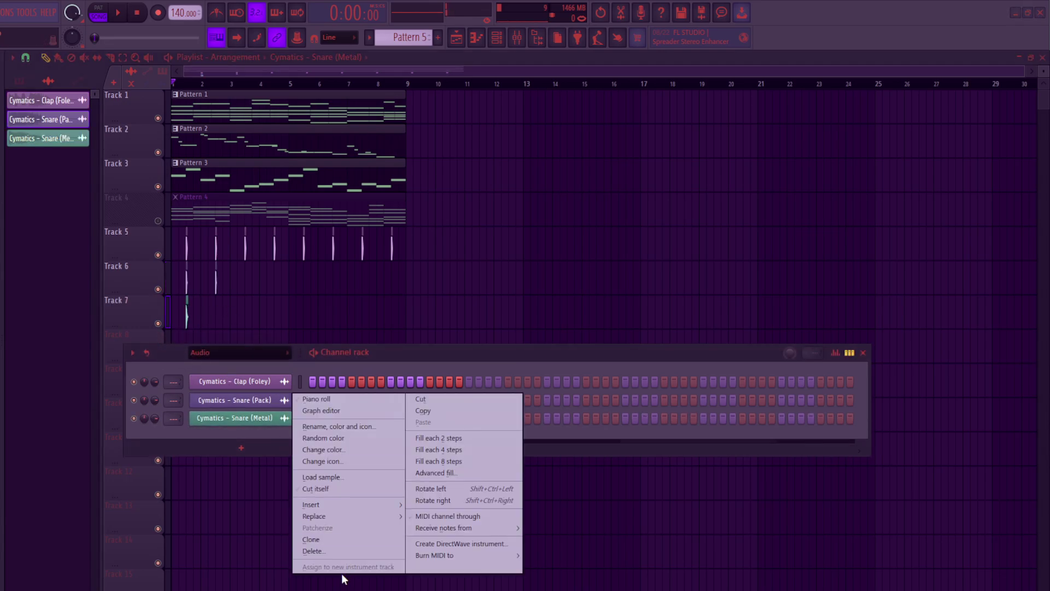
pyautogui.click(312, 551)
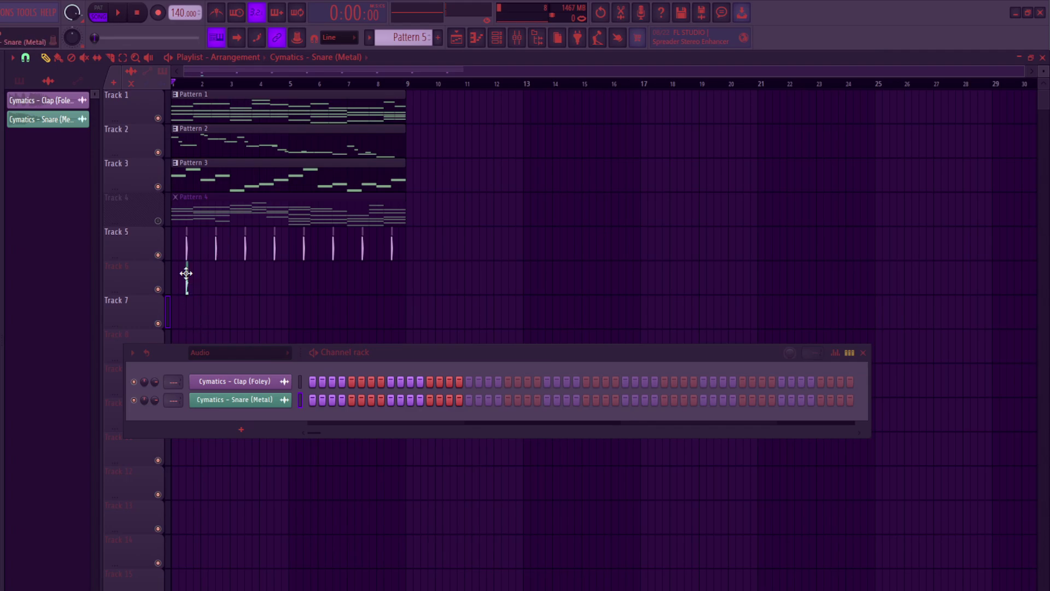
# - Place the Cymatics - Snare (Metal) clip on beat 3 of bars 1 through 8 on Track 6 and adjust its channel volume
pyautogui.moveTo(186, 274); pyautogui.dragTo(187, 273)
pyautogui.press('space')
pyautogui.click(216, 277)
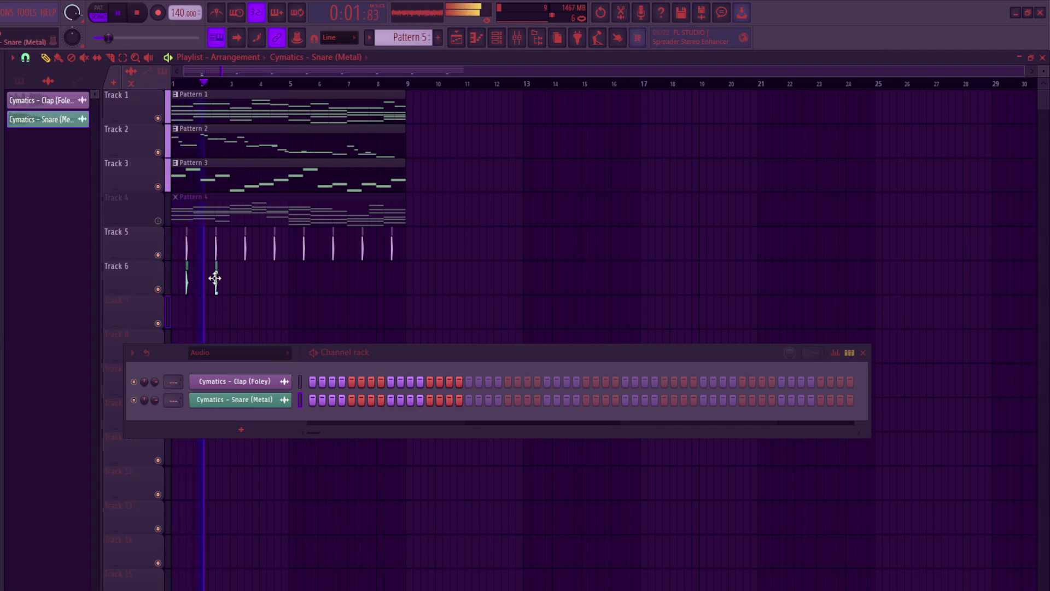
pyautogui.click(245, 279)
pyautogui.click(274, 279)
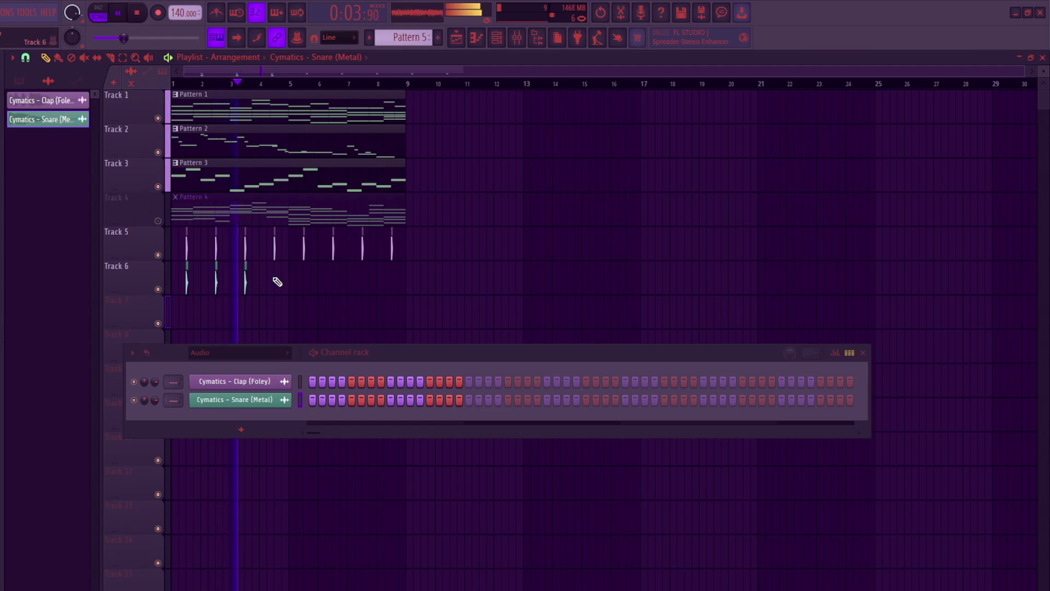
pyautogui.click(304, 280)
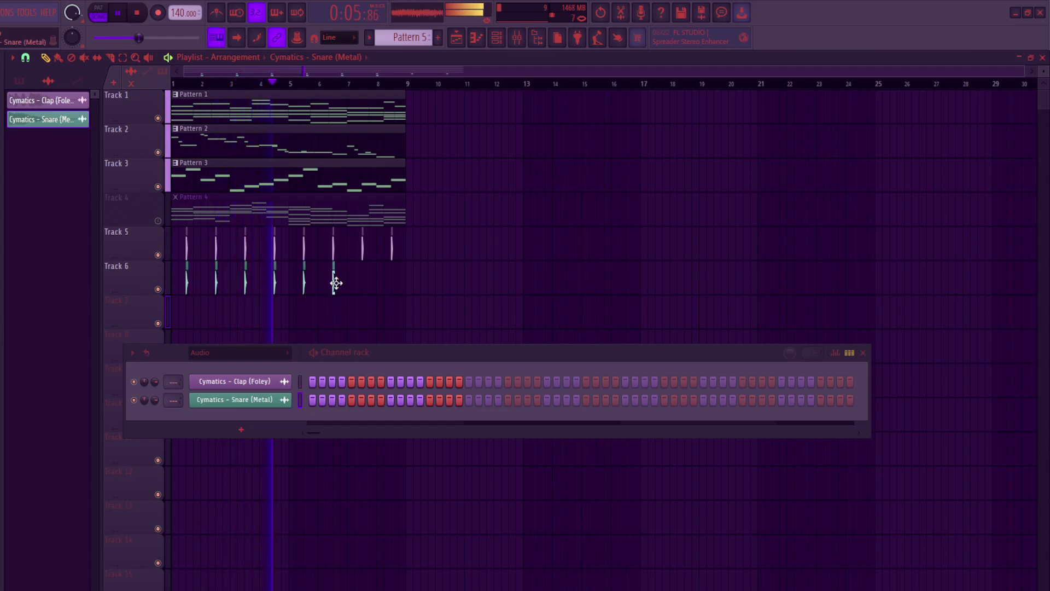
pyautogui.click(362, 282)
pyautogui.click(391, 282)
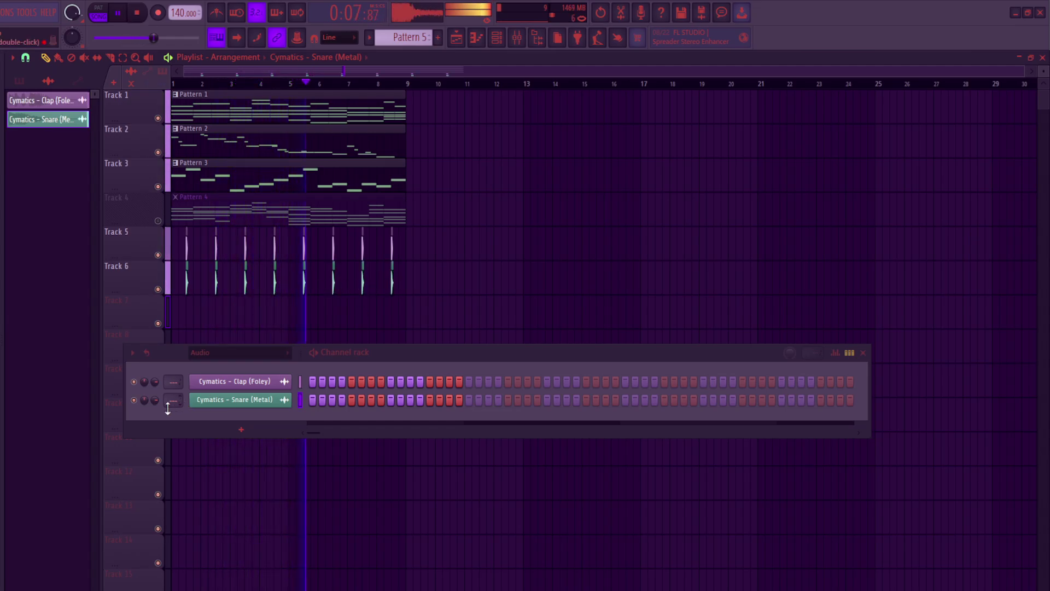
pyautogui.moveTo(155, 399); pyautogui.dragTo(155, 397)
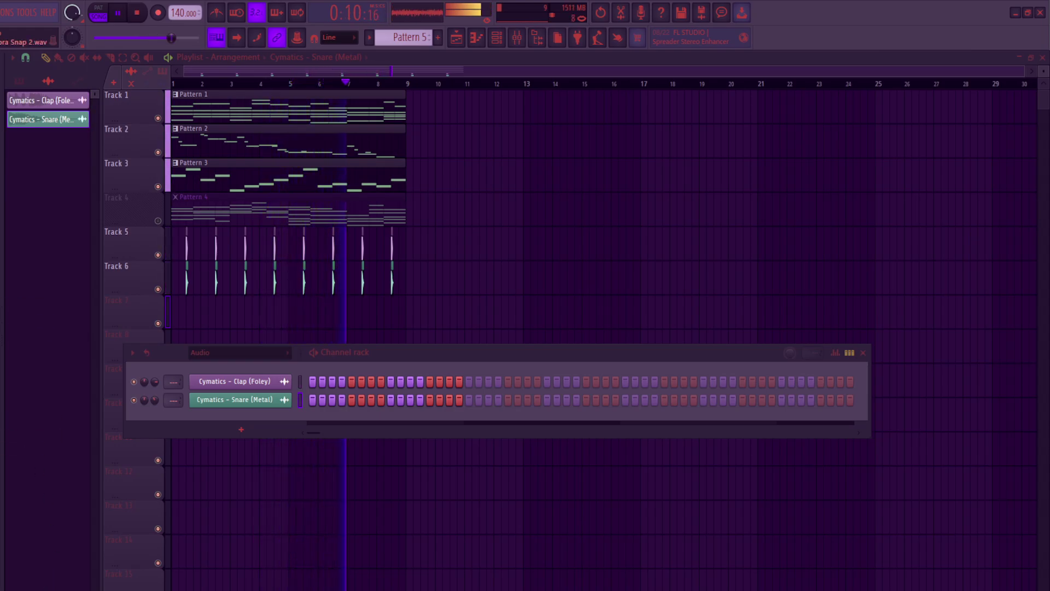
# - Place the Cymatics - Snap (Ceramic) sample on Track 7 at beat 3 of bar 1 and start playback
pyautogui.click(137, 12)
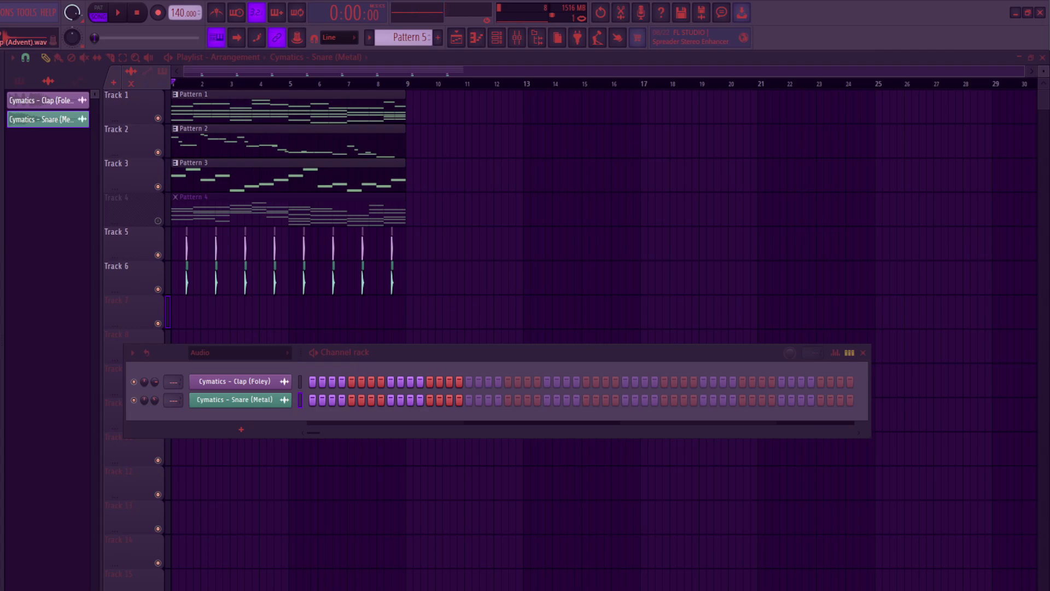
pyautogui.rightClick(1, 355)
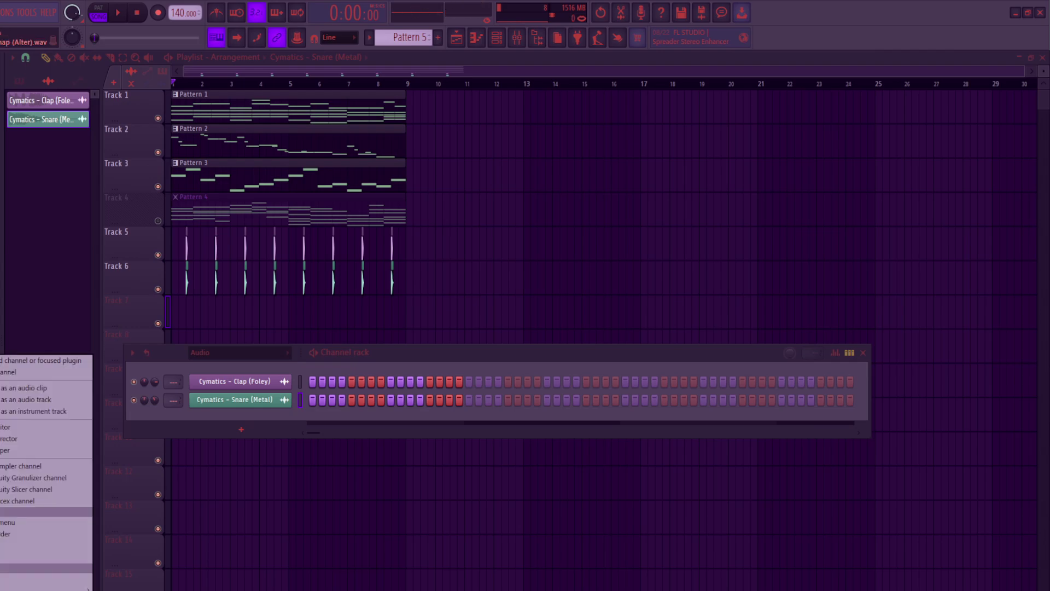
pyautogui.press('Escape')
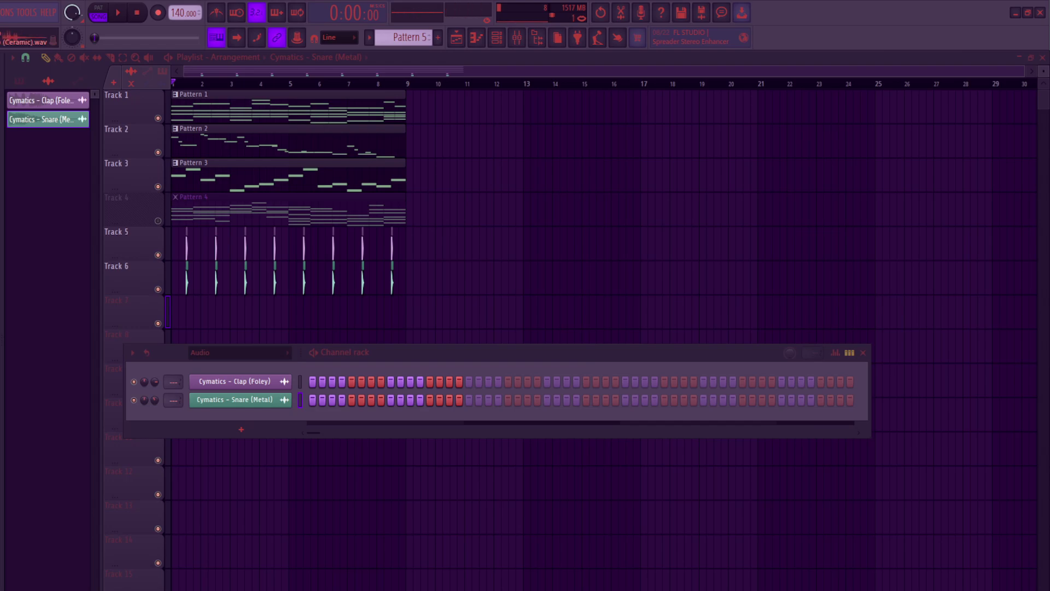
pyautogui.moveTo(185, 313); pyautogui.dragTo(187, 313)
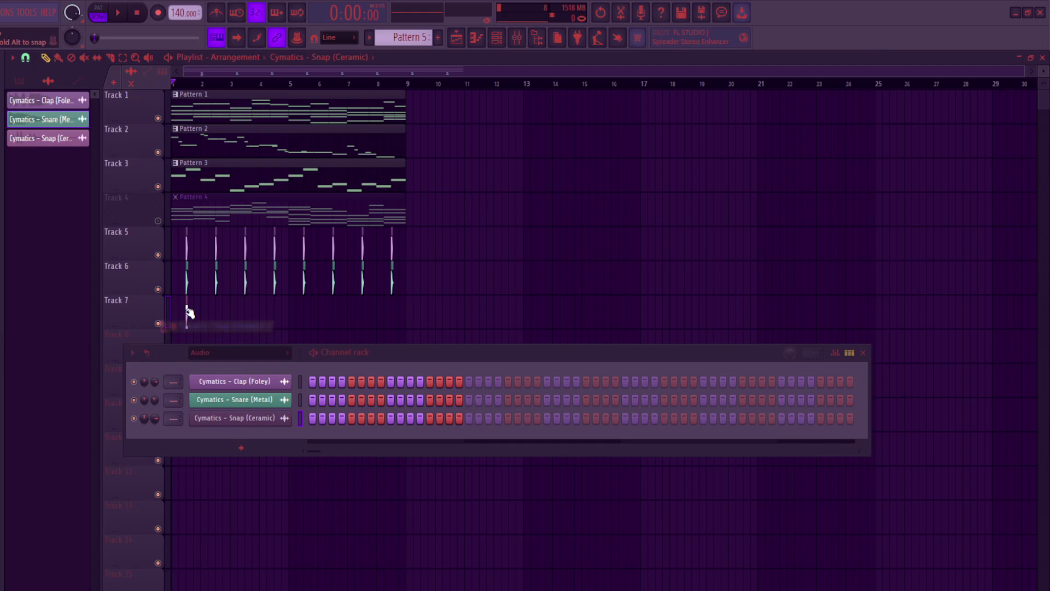
pyautogui.press('space')
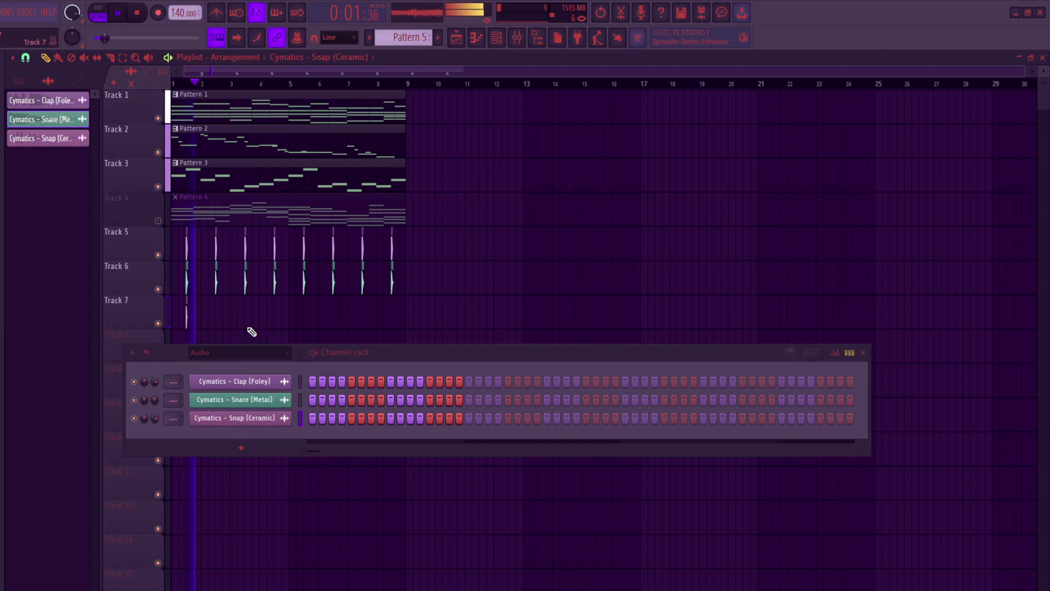
# - Repeat the Snap (Ceramic) clip on beat 3 of bars 2 through 8 on Track 7 and adjust its channel volume
pyautogui.click(224, 320)
pyautogui.click(252, 319)
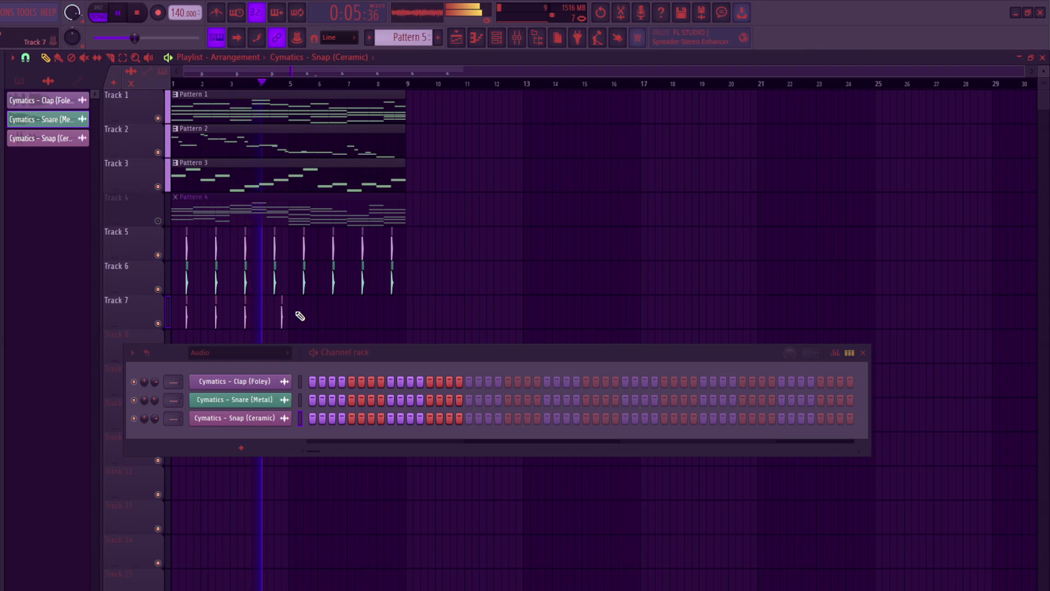
pyautogui.press('space')
pyautogui.moveTo(273, 317); pyautogui.dragTo(185, 319)
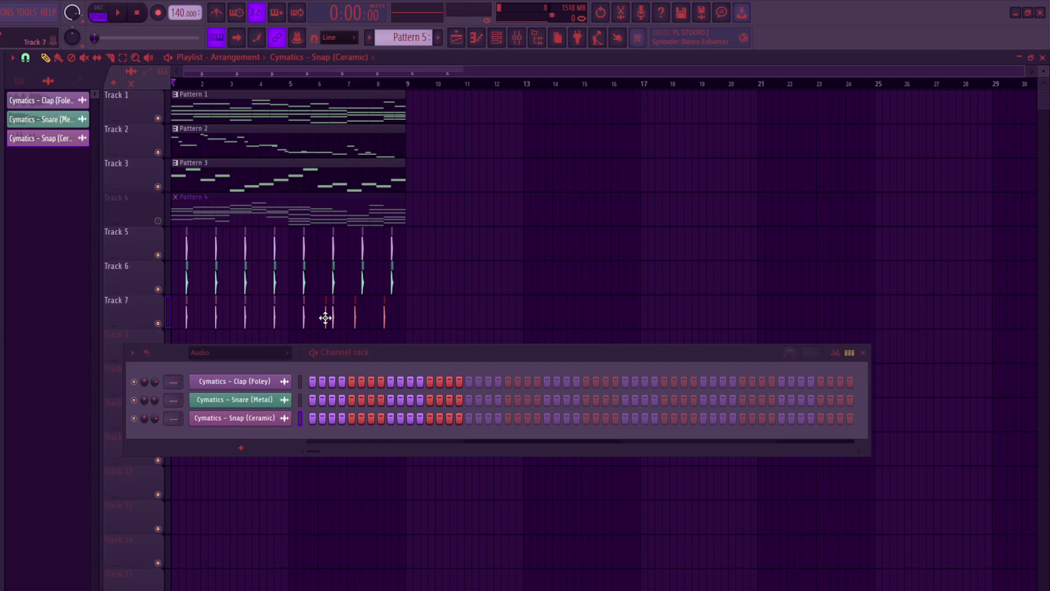
pyautogui.press('space')
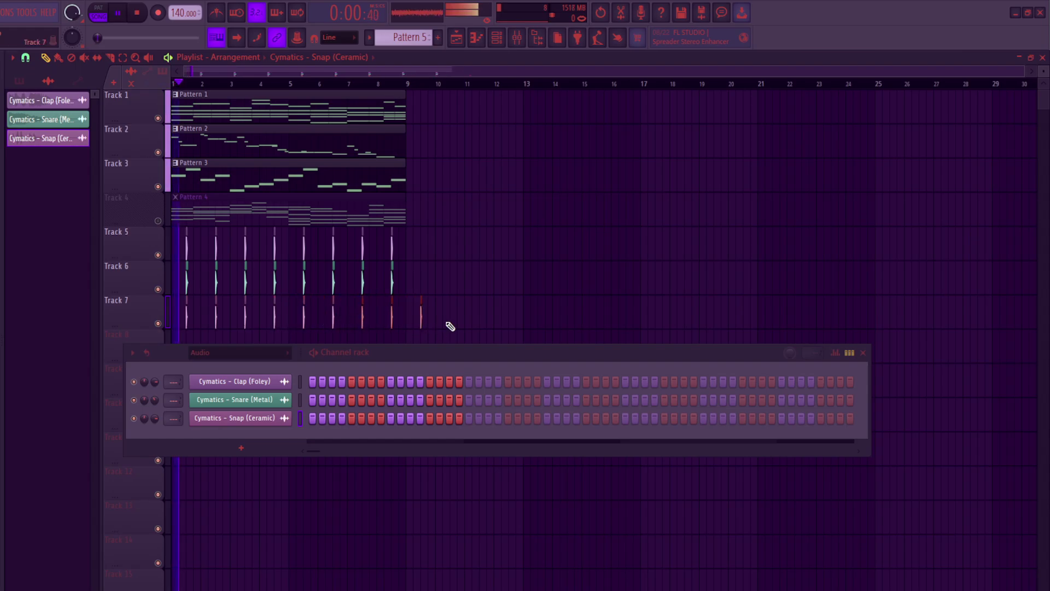
pyautogui.rightClick(420, 317)
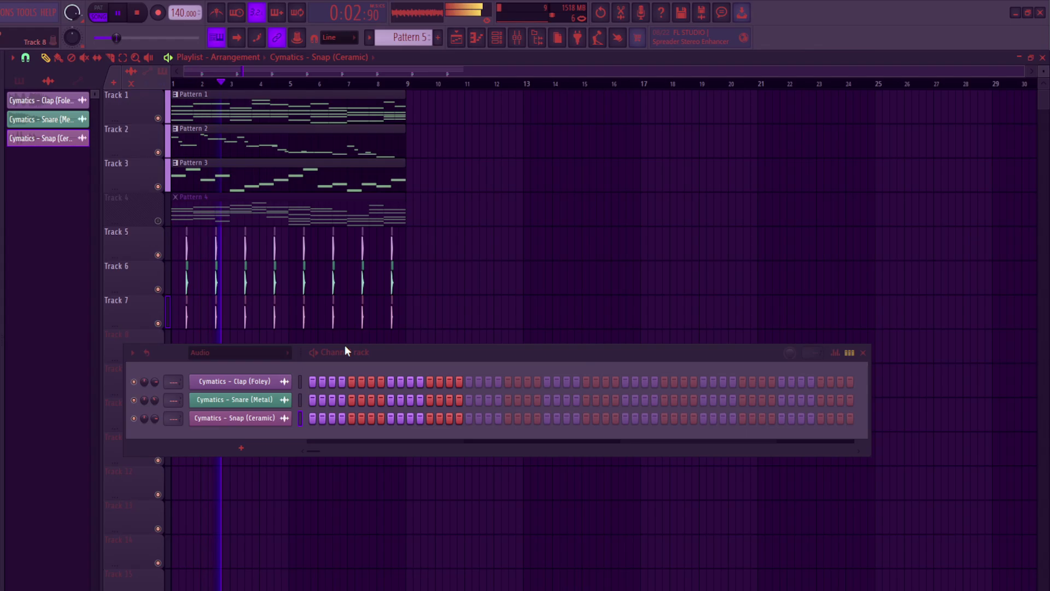
pyautogui.click(155, 416)
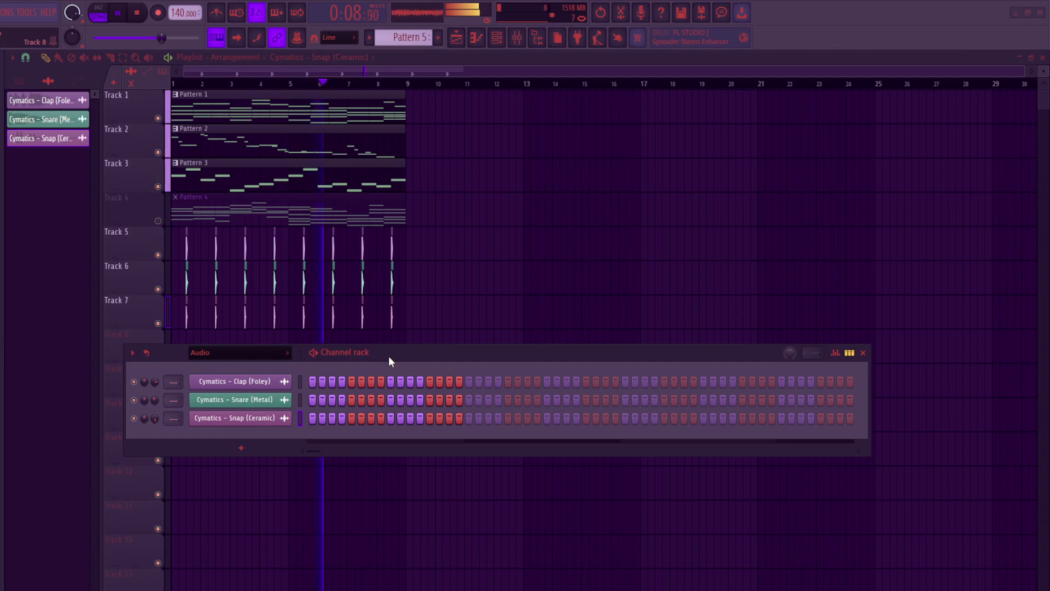
# - Replace the Snap (Ceramic) channel's sample with Cymatics - Snap (Cure) and audition it with the clap and snare
pyautogui.moveTo(388, 357); pyautogui.dragTo(391, 399)
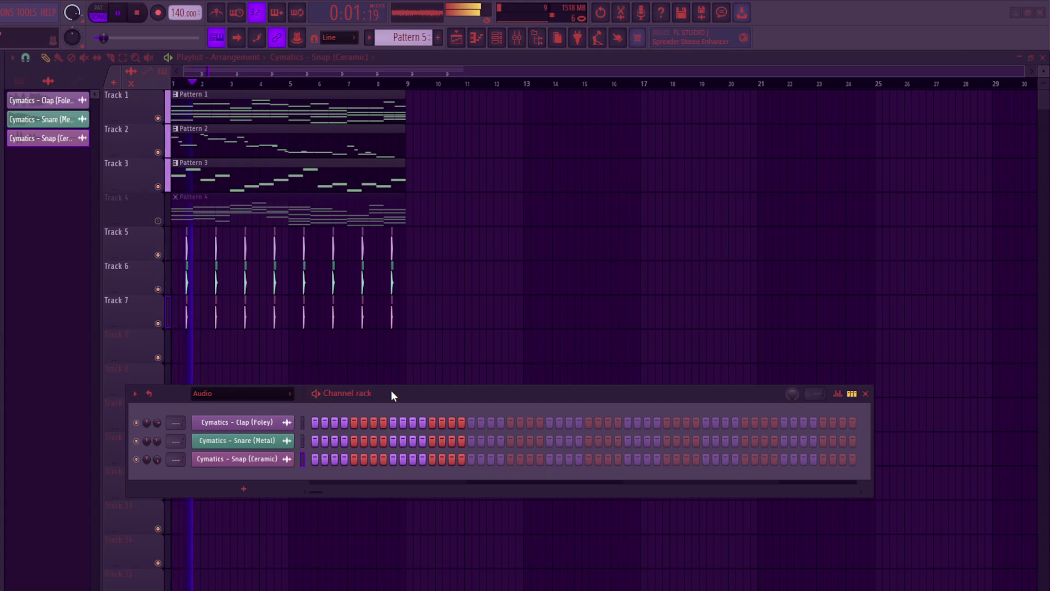
pyautogui.moveTo(391, 393); pyautogui.dragTo(475, 444)
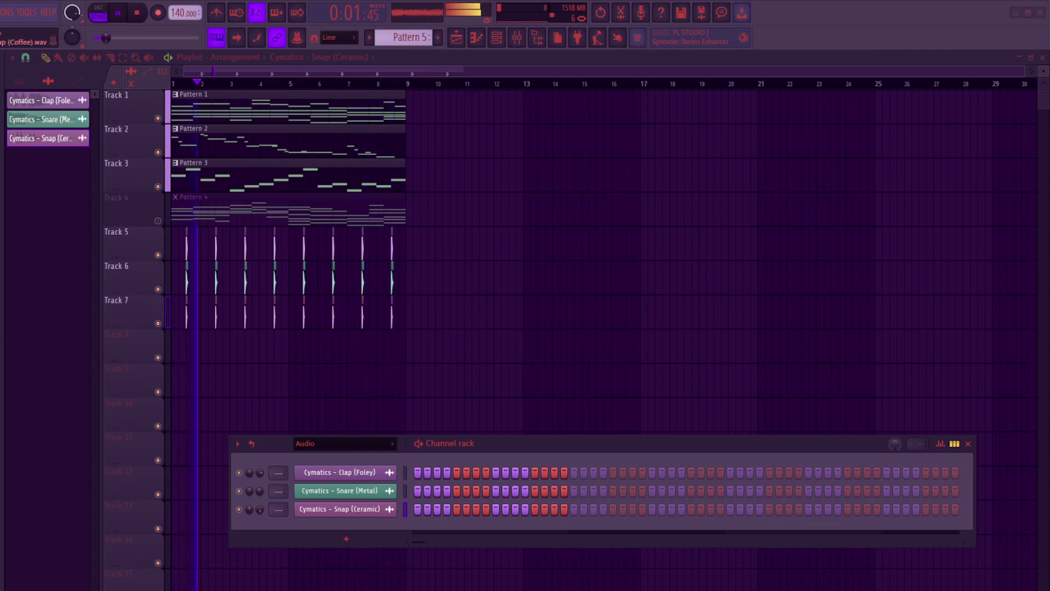
pyautogui.press('space')
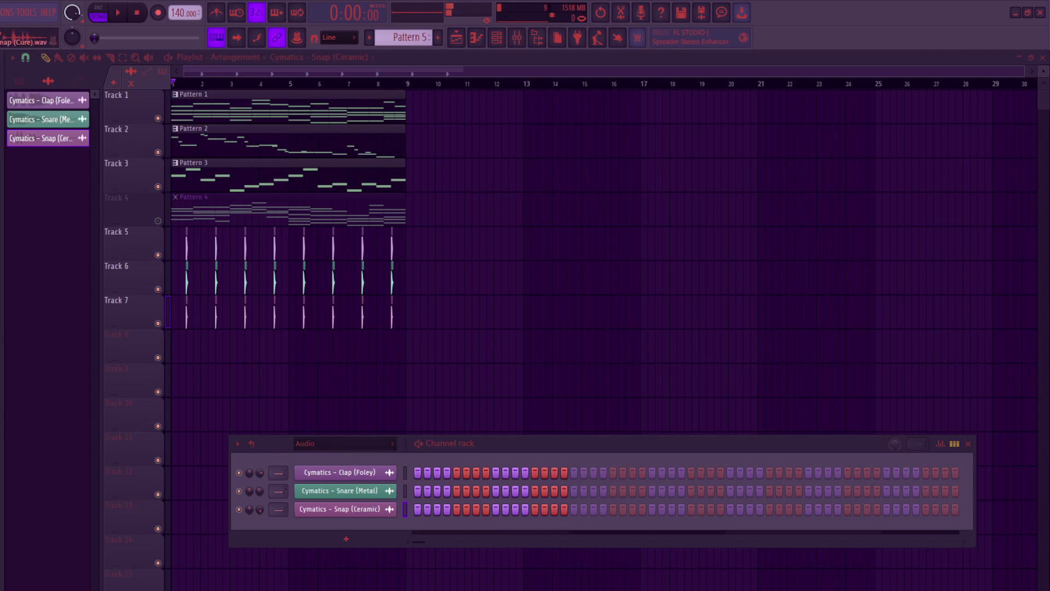
pyautogui.moveTo(261, 516); pyautogui.dragTo(334, 513)
pyautogui.press('space')
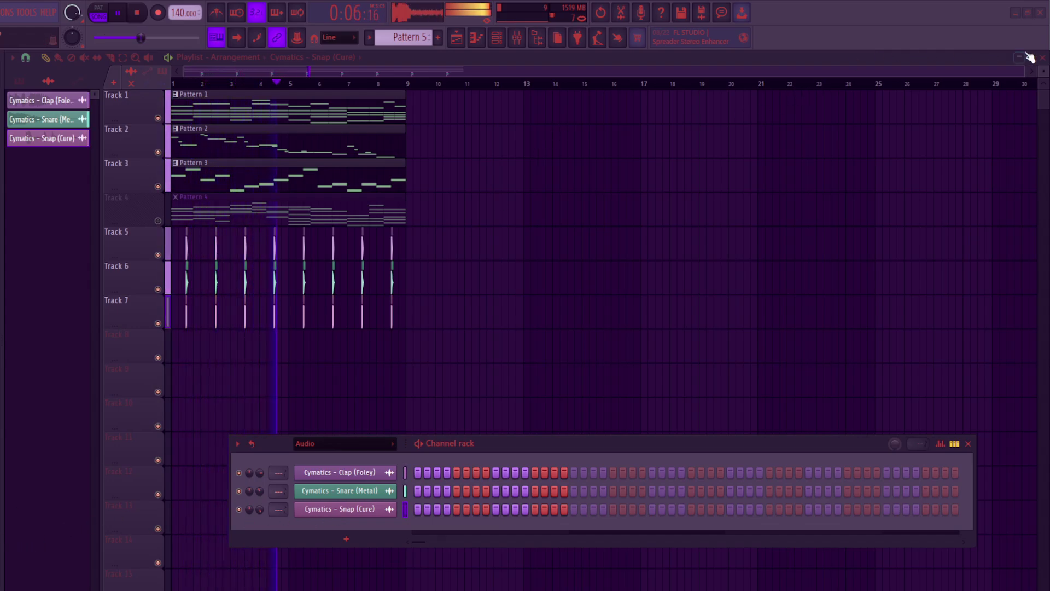
pyautogui.moveTo(1020, 71); pyautogui.dragTo(953, 86)
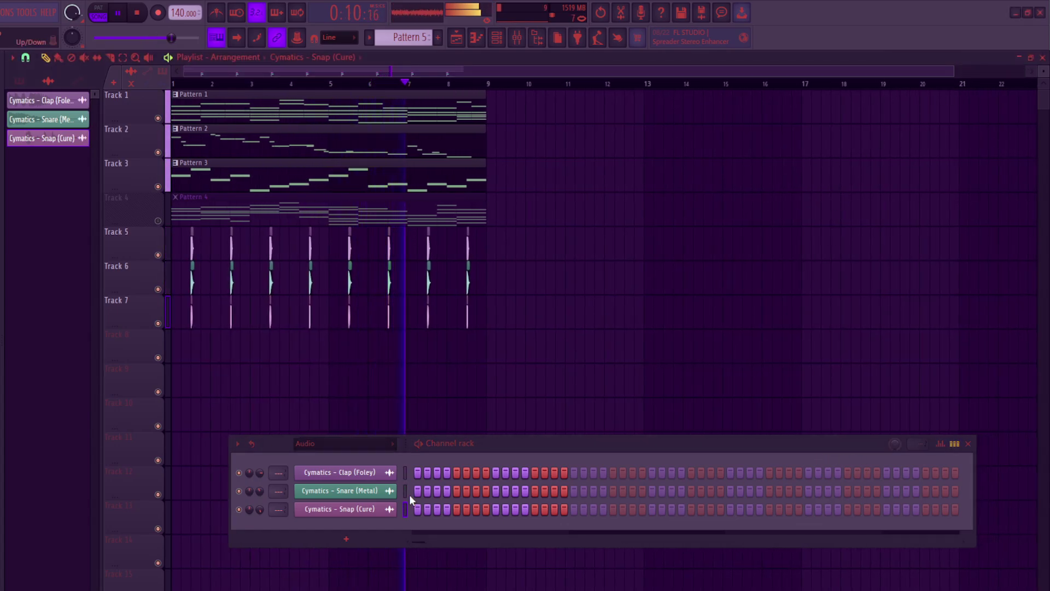
pyautogui.click(646, 453)
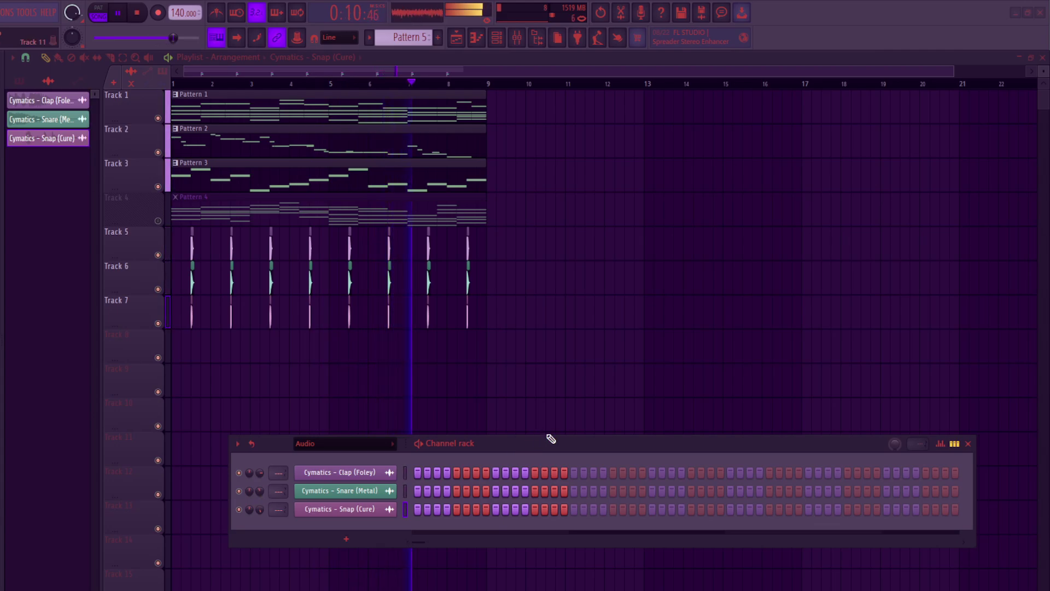
pyautogui.moveTo(549, 438); pyautogui.dragTo(506, 440)
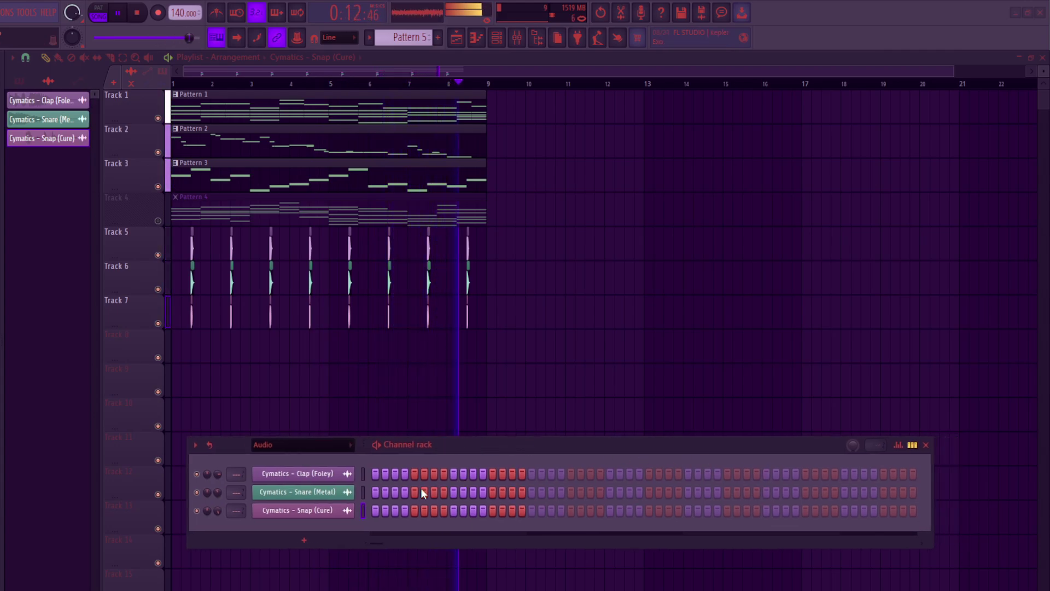
# - Replace the 808 Moving Things (C) sample used by Pattern 8 with Cymatics - 808 Phones (C) and audition it
pyautogui.click(926, 445)
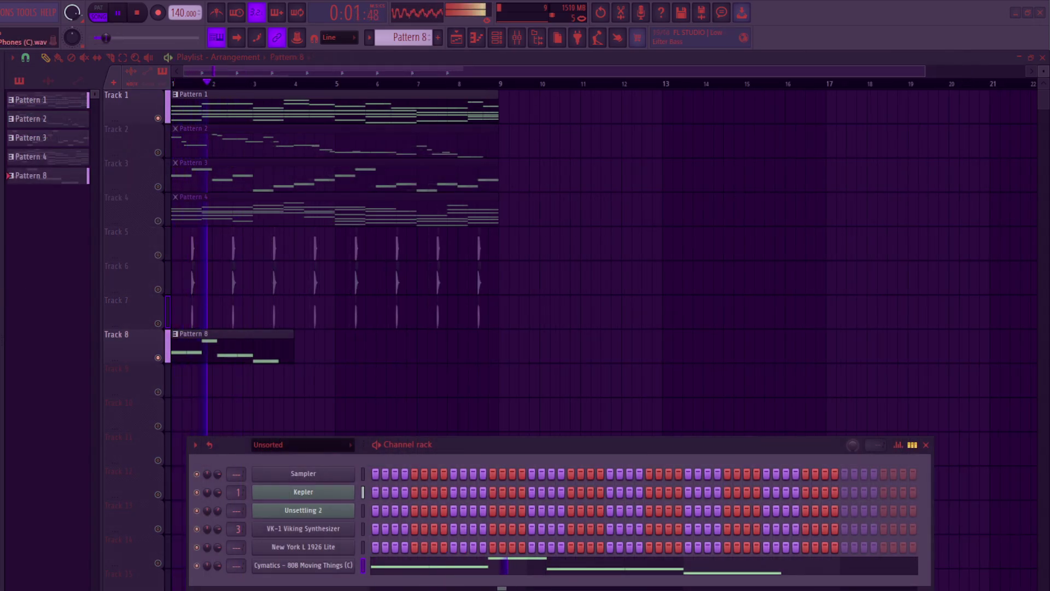
pyautogui.press('space')
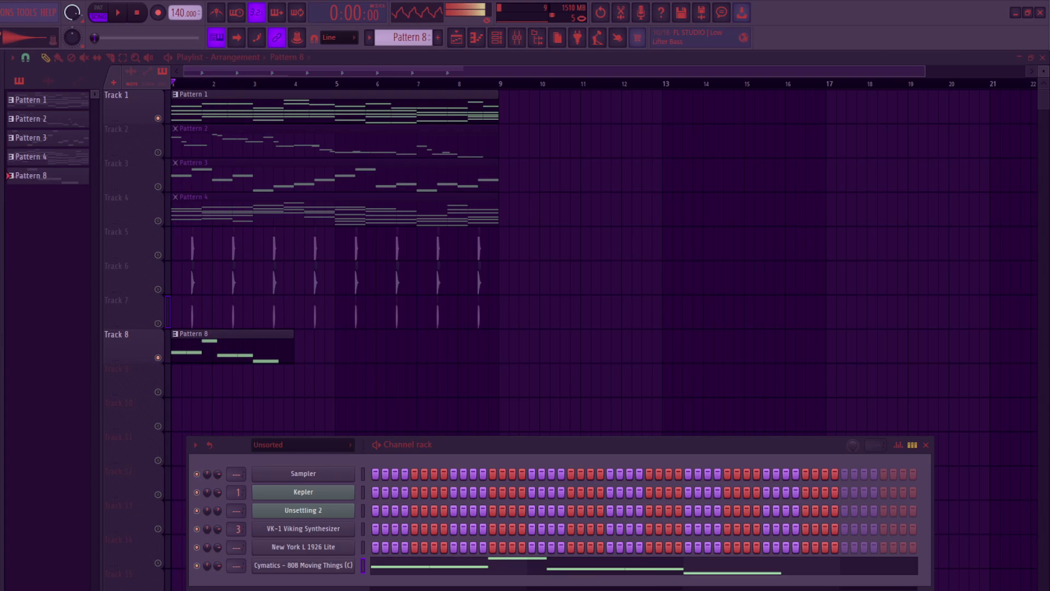
pyautogui.press('space')
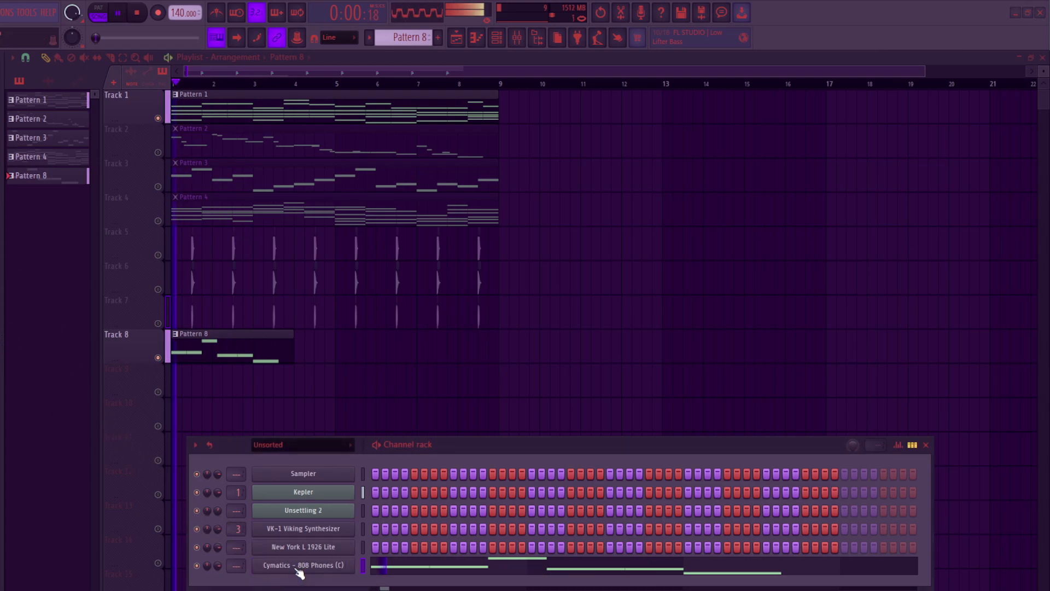
# - Add a short and a longer B4 note after the existing B4 in the 808 Phones (C) line, and audition with the metronome
pyautogui.click(477, 39)
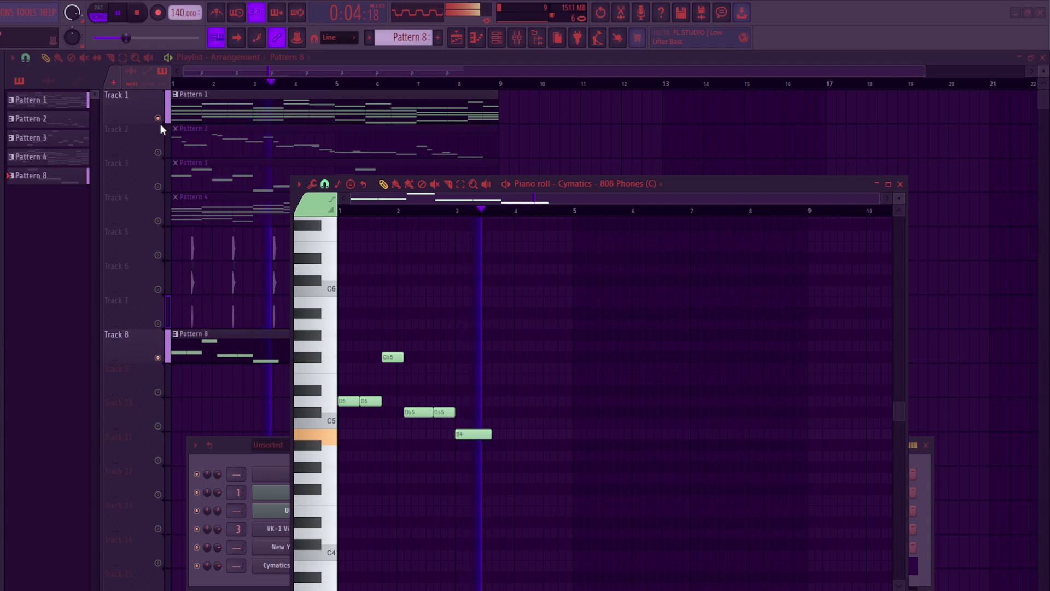
pyautogui.press('space')
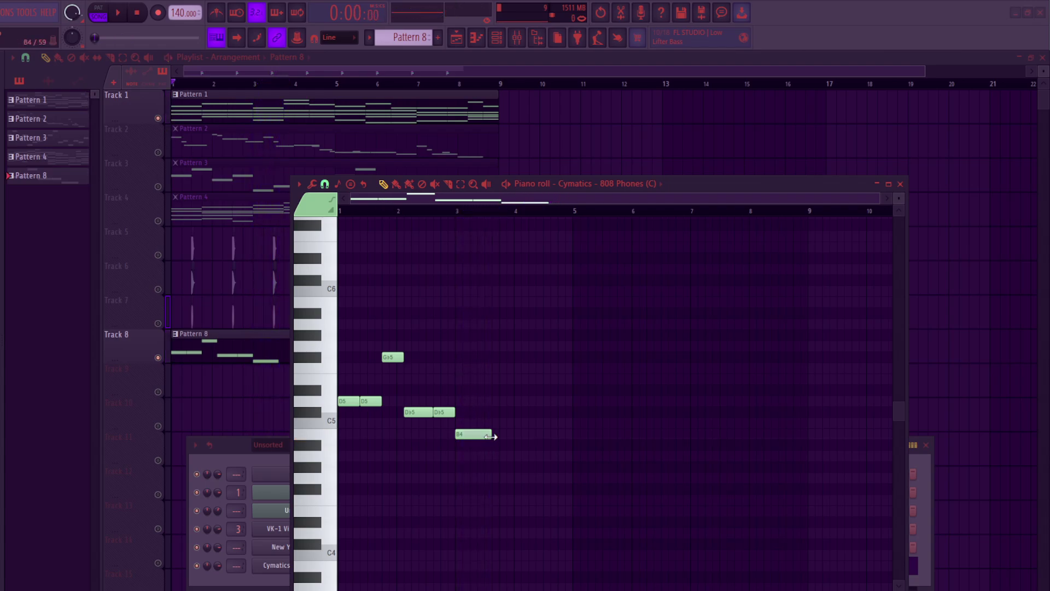
pyautogui.click(508, 436)
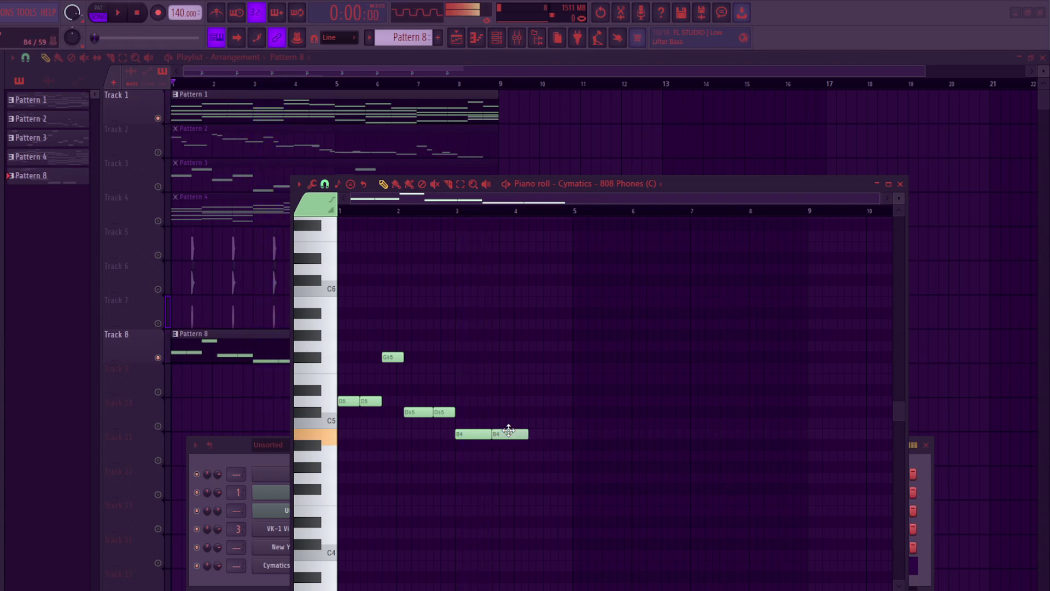
pyautogui.press('space')
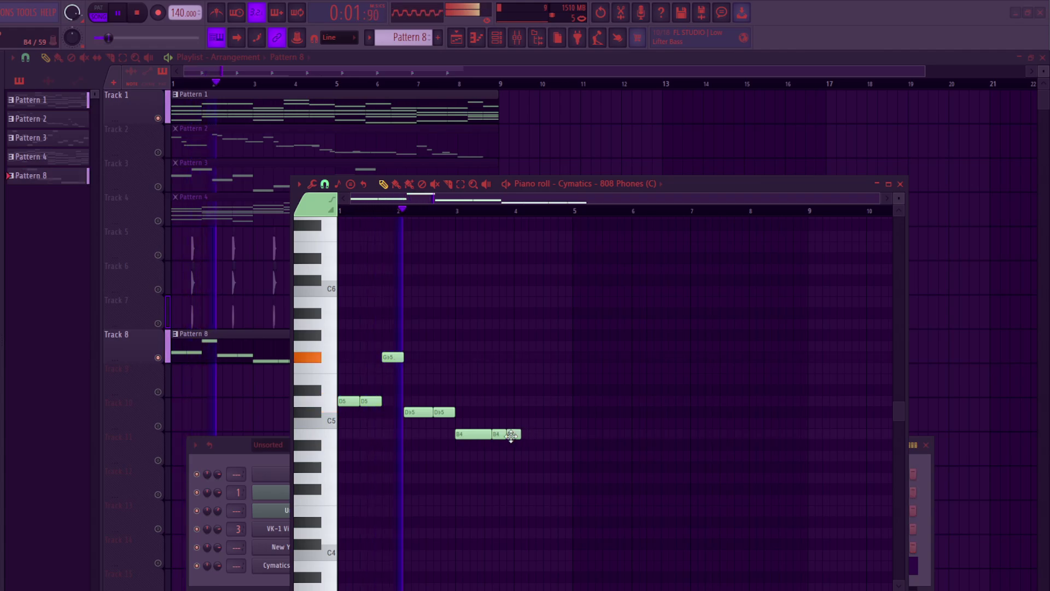
pyautogui.moveTo(516, 435); pyautogui.dragTo(536, 434)
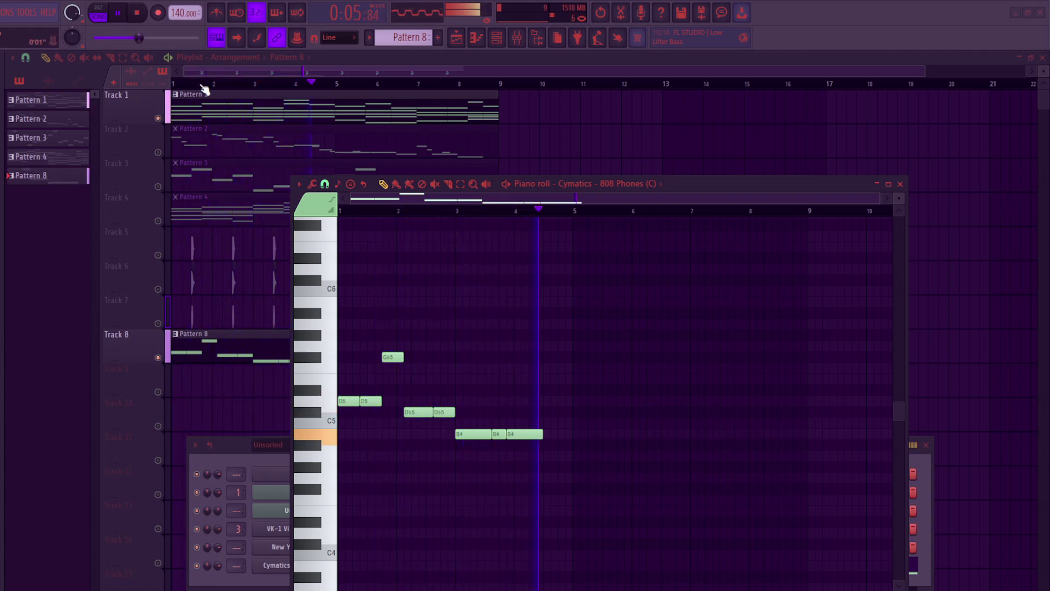
pyautogui.press('space')
pyautogui.press('space')
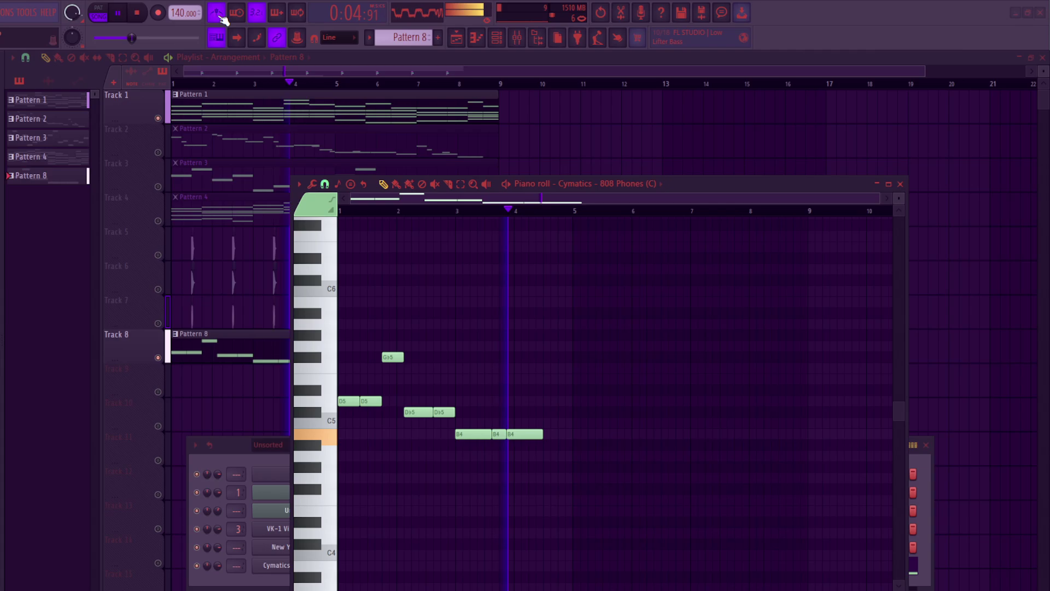
pyautogui.press('space')
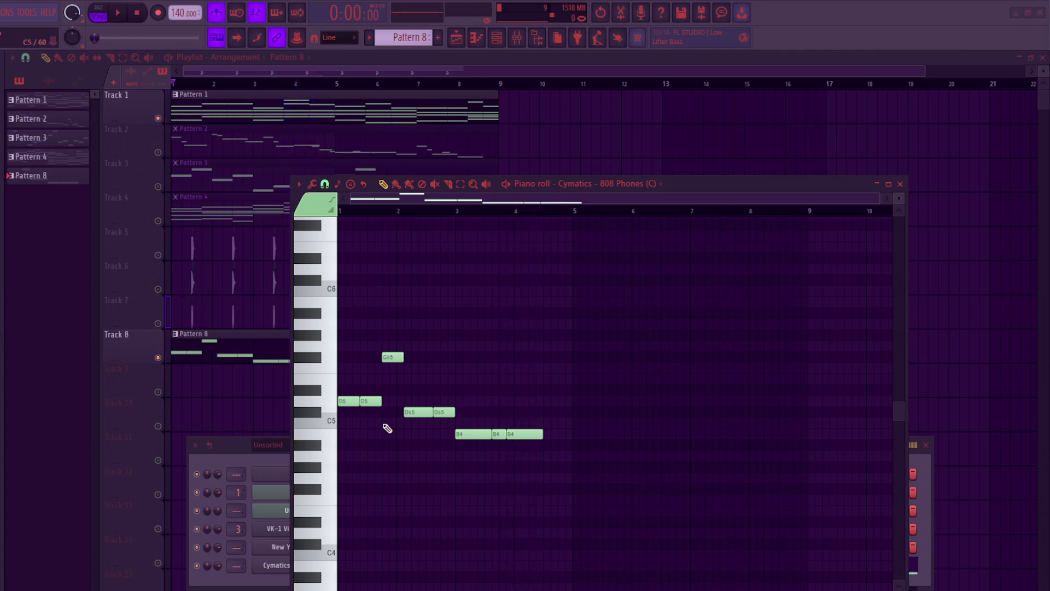
# - Continue the 808 Phones (C) bass line with further notes from bar 4 through bar 8 and audition it with the beat
pyautogui.click(557, 411)
pyautogui.click(634, 356)
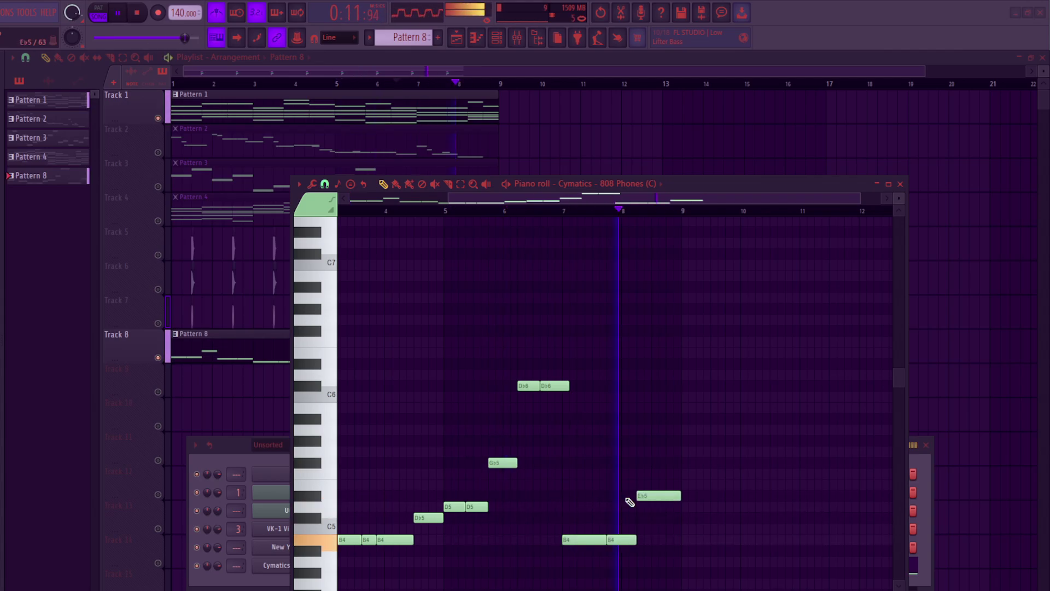
pyautogui.click(712, 496)
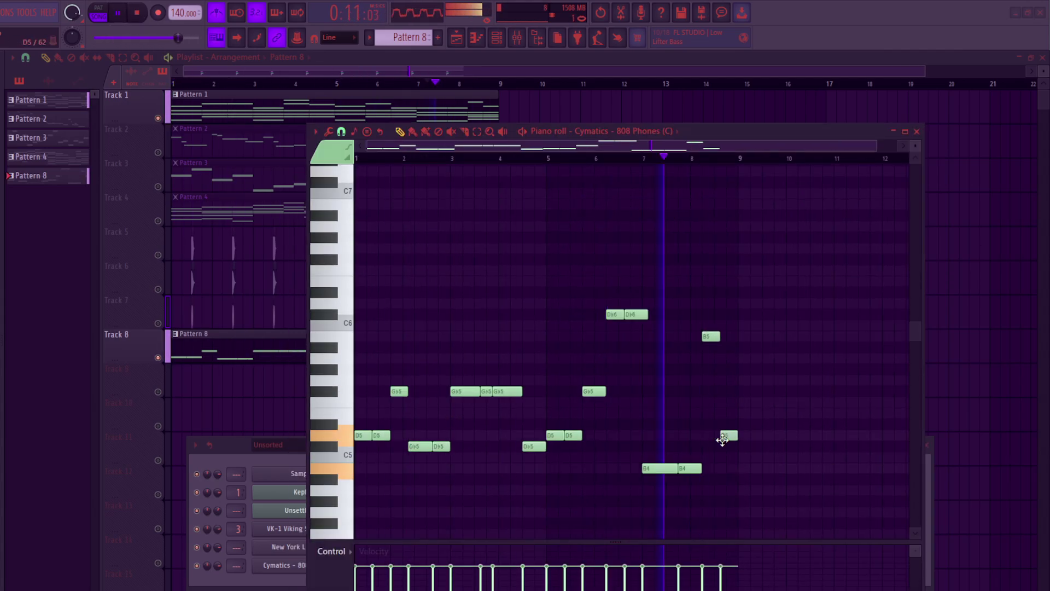
pyautogui.press('space')
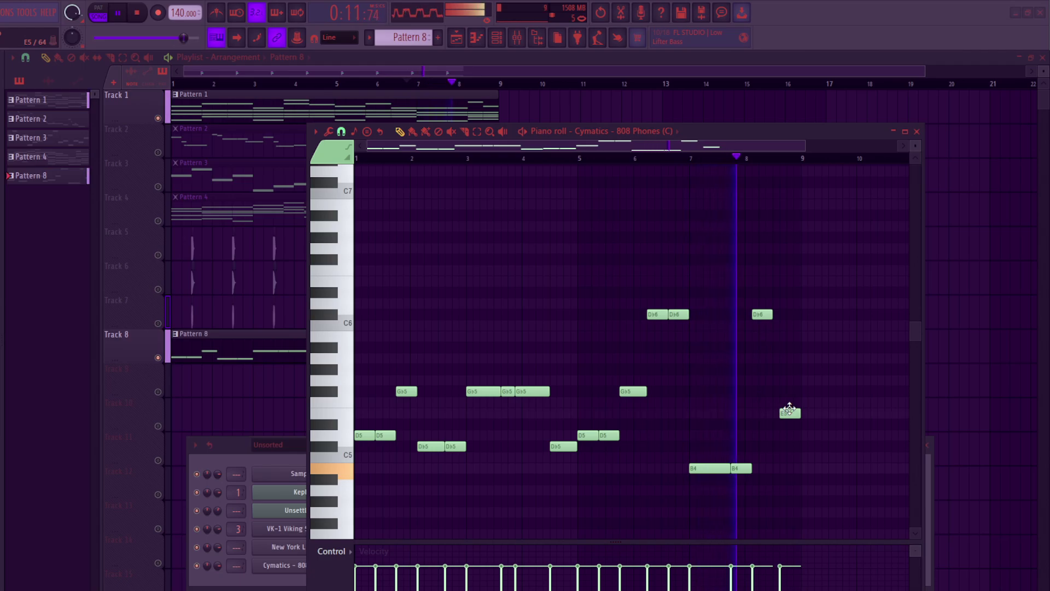
# - Shorten the closing E5 note in bar 8 and shift it earlier, add another short E5 right after it, and audition the ending
pyautogui.moveTo(788, 409); pyautogui.dragTo(782, 411)
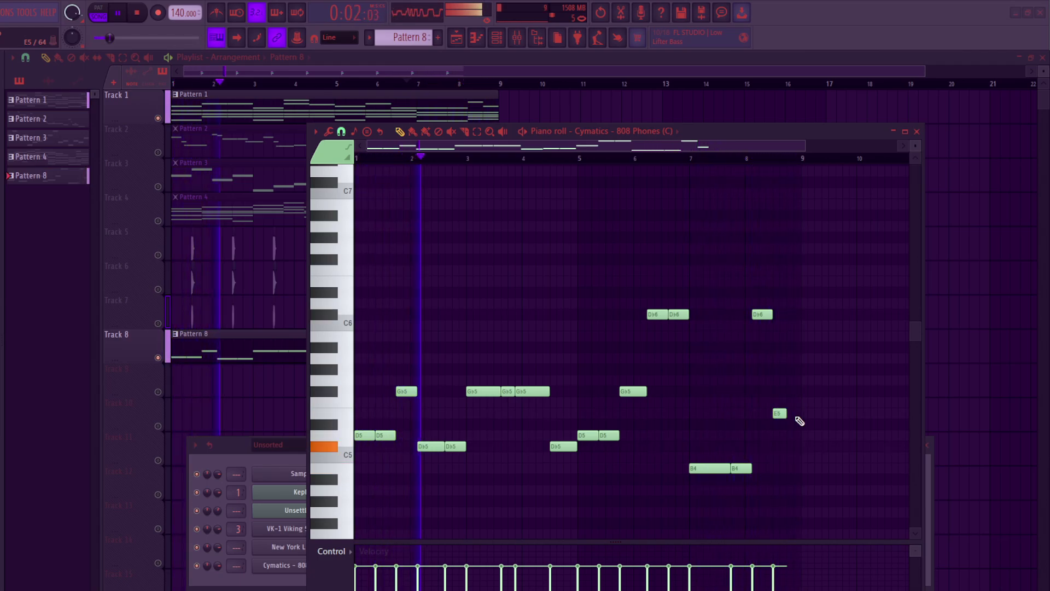
pyautogui.press('space')
pyautogui.click(792, 413)
pyautogui.moveTo(792, 415); pyautogui.dragTo(785, 413)
pyautogui.press('space')
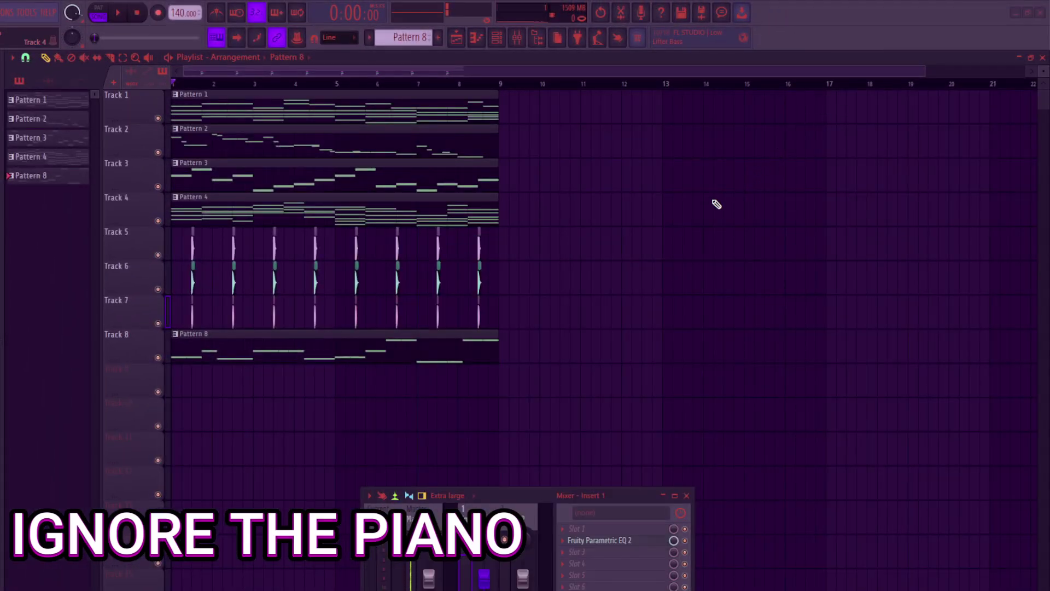
# - Audition open hat samples against the beat and place Cymatics - Open Hat (Claw) near the end of bar 1 on Track 9
pyautogui.press('space')
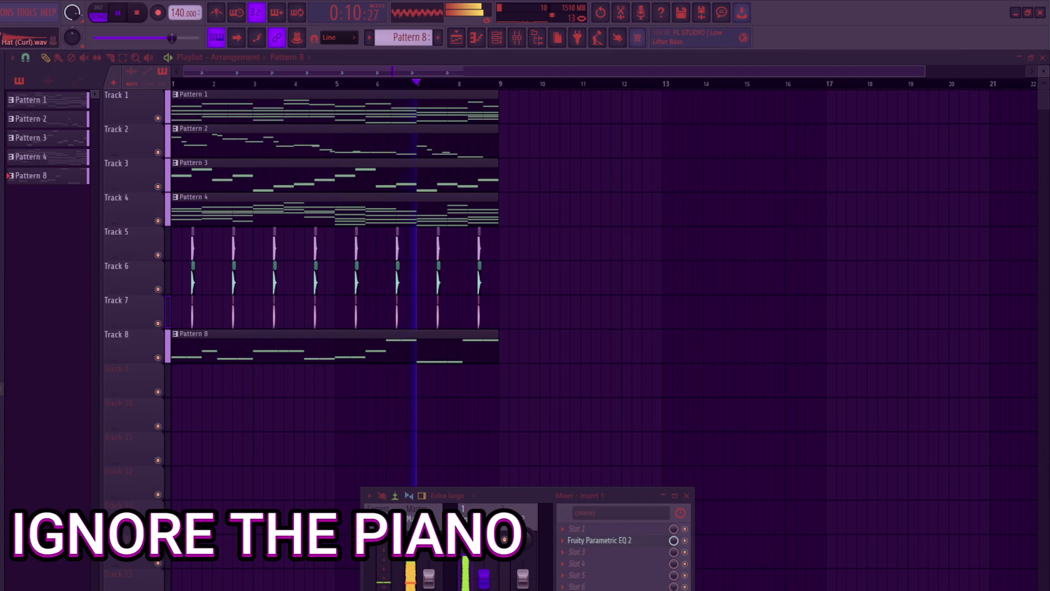
pyautogui.press('space')
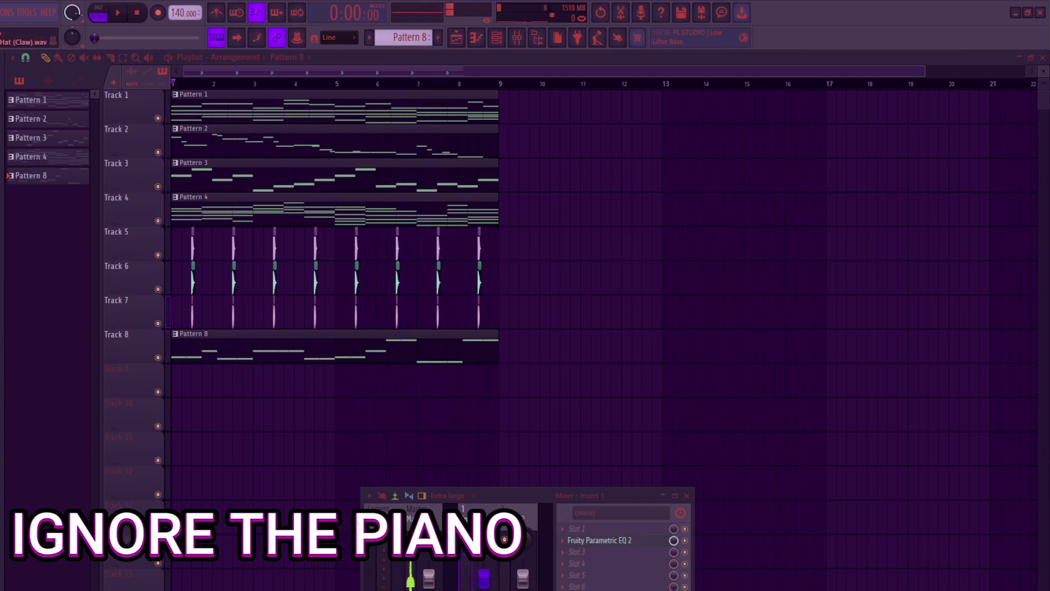
pyautogui.press('space')
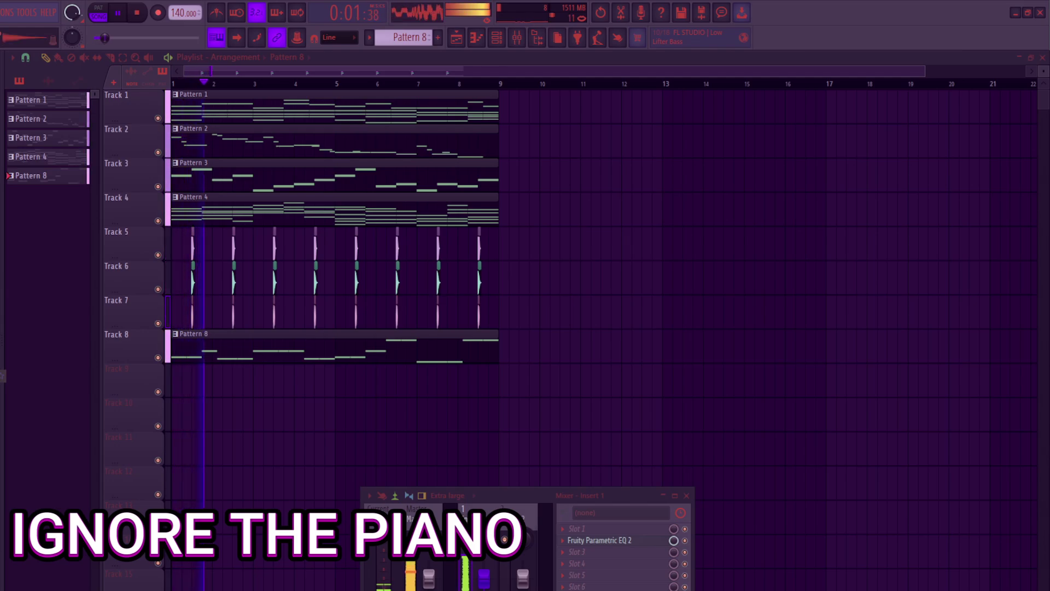
pyautogui.press('space')
pyautogui.moveTo(198, 382); pyautogui.dragTo(204, 383)
pyautogui.press('space')
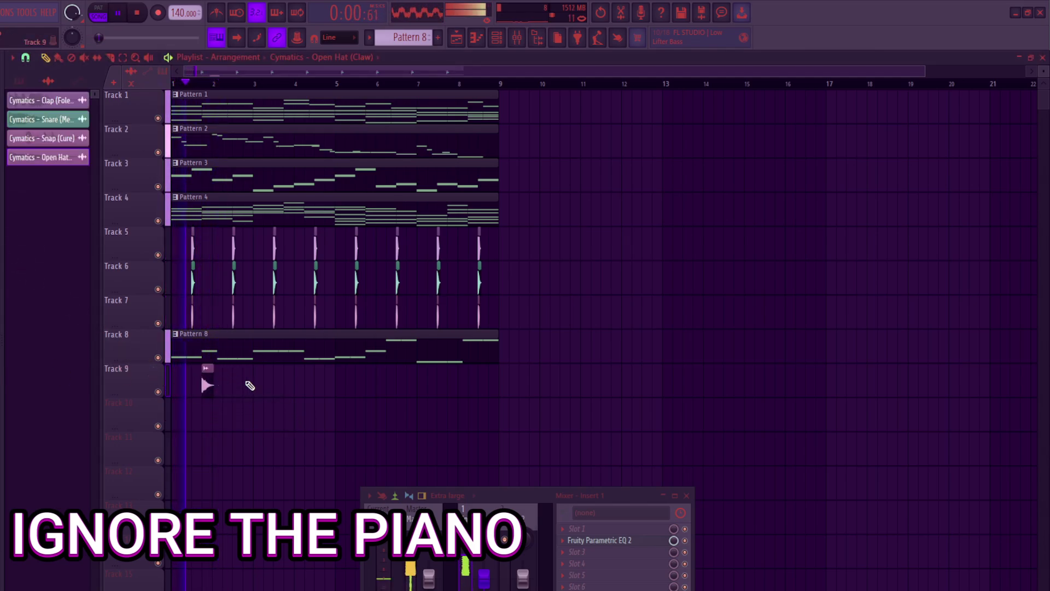
pyautogui.press('space')
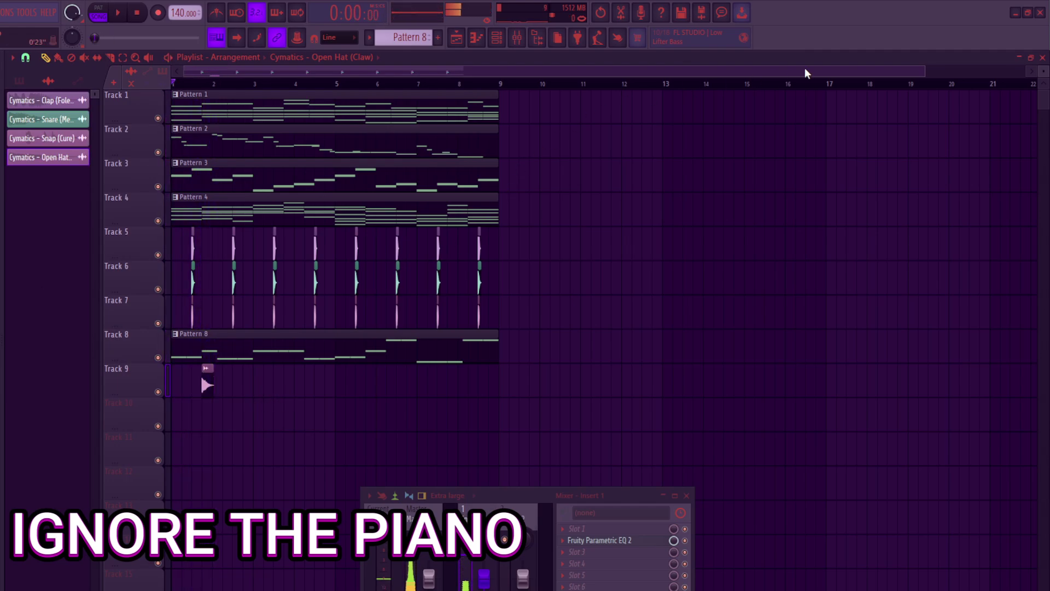
# - Move the Open Hat (Claw) clip to beat 2 of bar 1 on Track 9 and audition its timing
pyautogui.moveTo(919, 82); pyautogui.dragTo(463, 72)
pyautogui.press('space')
pyautogui.moveTo(277, 383)
pyautogui.mouseDown()
pyautogui.moveTo(251, 383)
pyautogui.moveTo(286, 389)
pyautogui.moveTo(218, 394)
pyautogui.mouseUp()
pyautogui.press('space')
pyautogui.press('space')
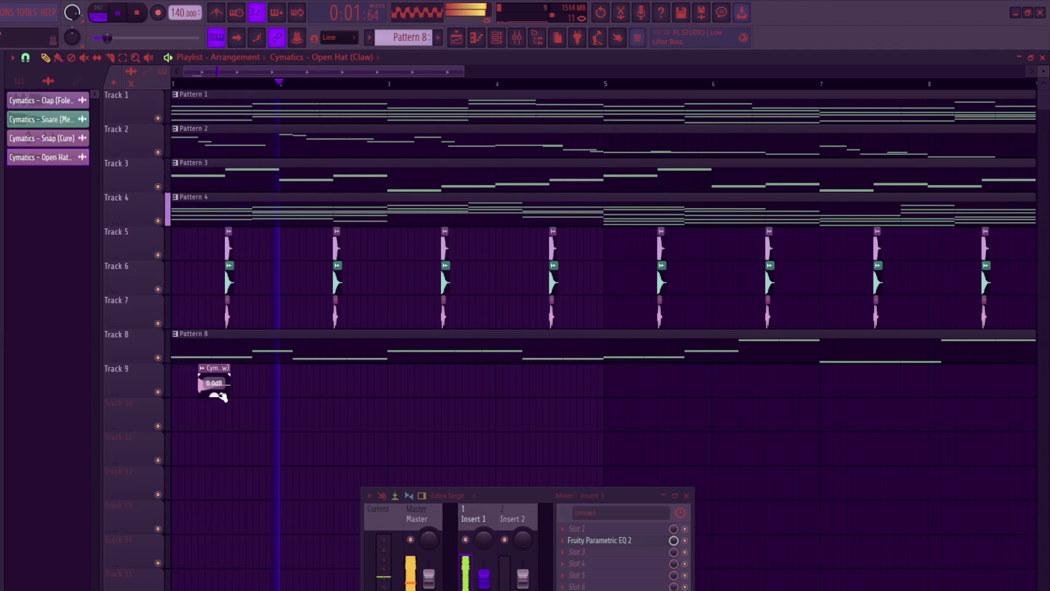
# - Repeat the Open Hat (Claw) clip on beat 2 of bars 3, 5 and 7, and lower the volume of all four clips
pyautogui.click(431, 389)
pyautogui.click(637, 385)
pyautogui.click(853, 386)
pyautogui.moveTo(458, 71); pyautogui.dragTo(651, 83)
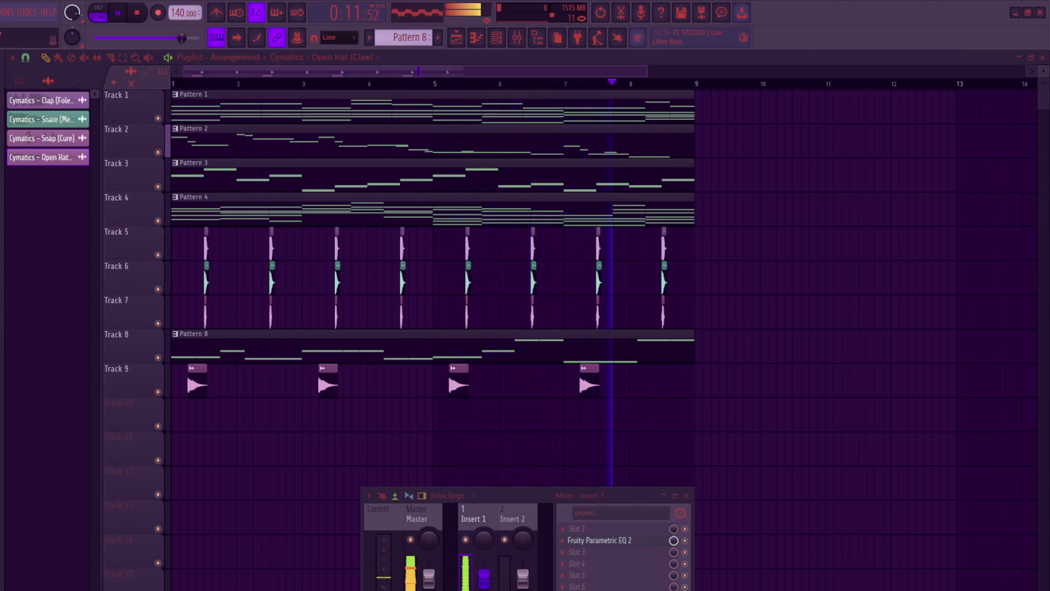
pyautogui.moveTo(658, 387); pyautogui.dragTo(164, 391)
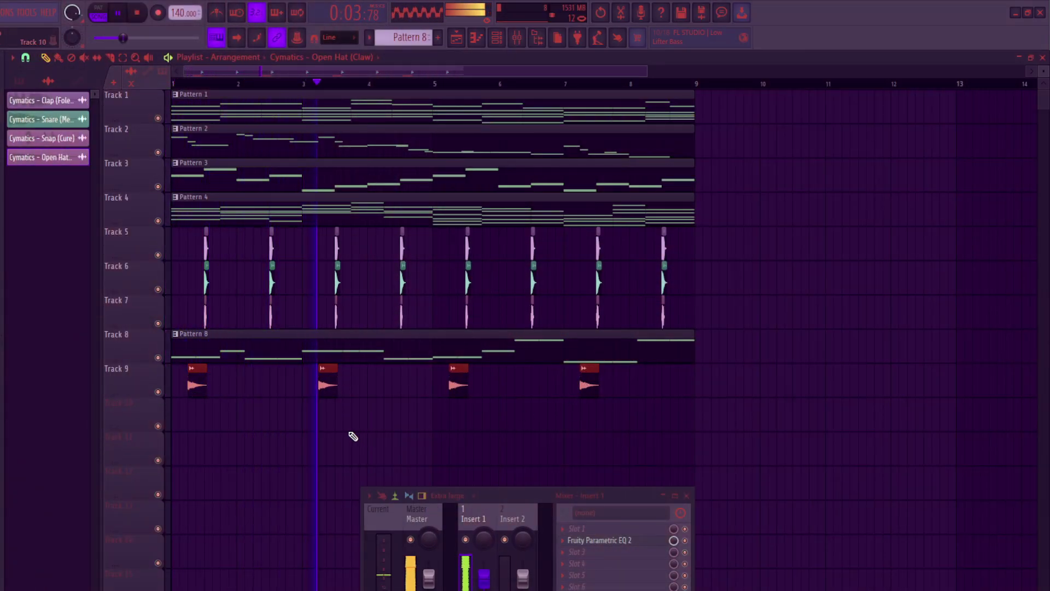
pyautogui.moveTo(197, 391)
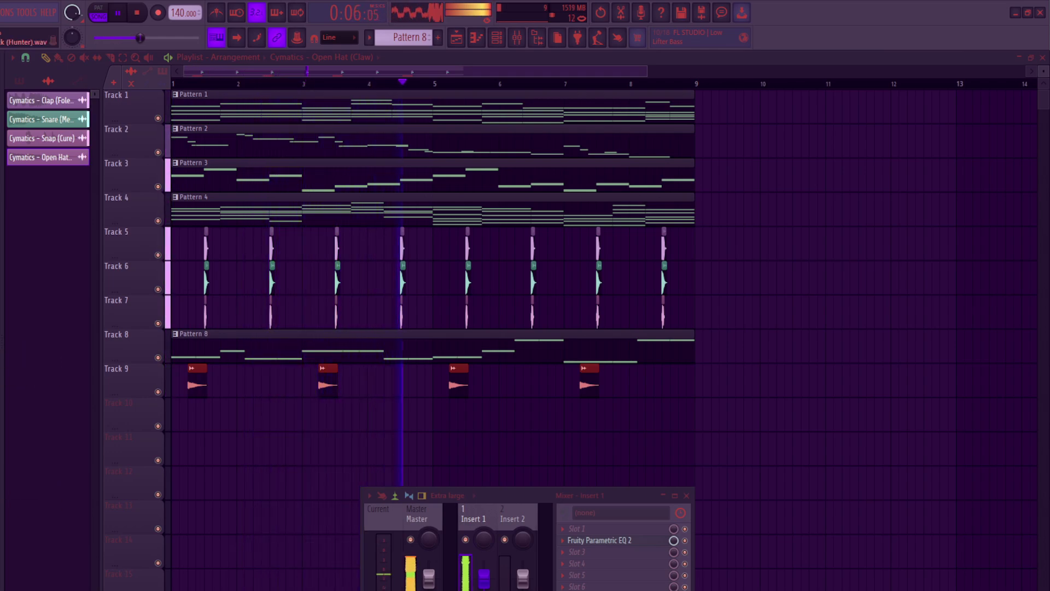
# - Place the Cymatics - Kick (European) sample at the start of bar 1 on Track 10 and audition it with the beat
pyautogui.press('space')
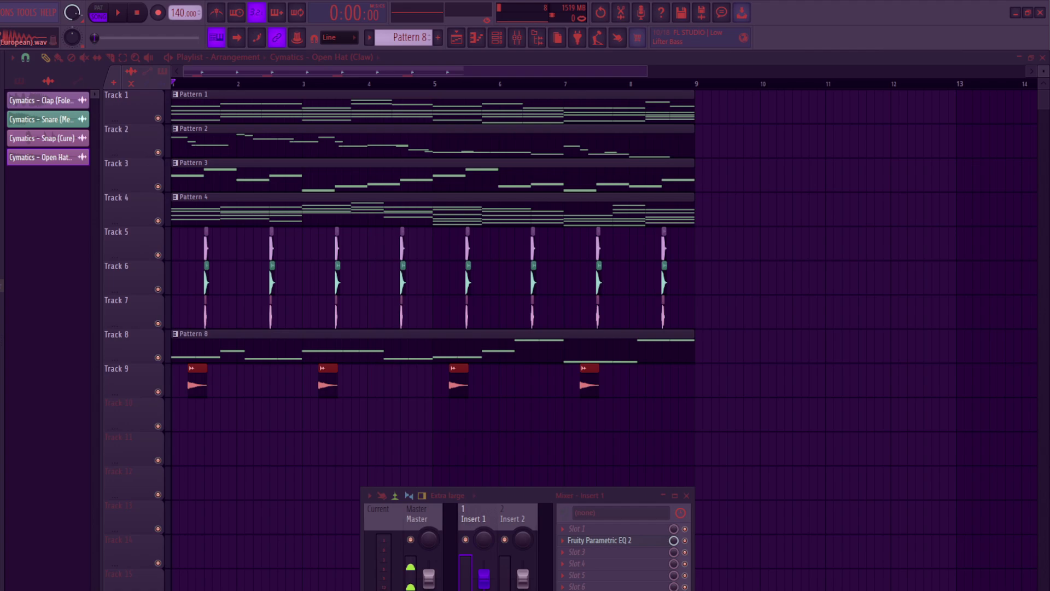
pyautogui.moveTo(2, 285); pyautogui.dragTo(183, 419)
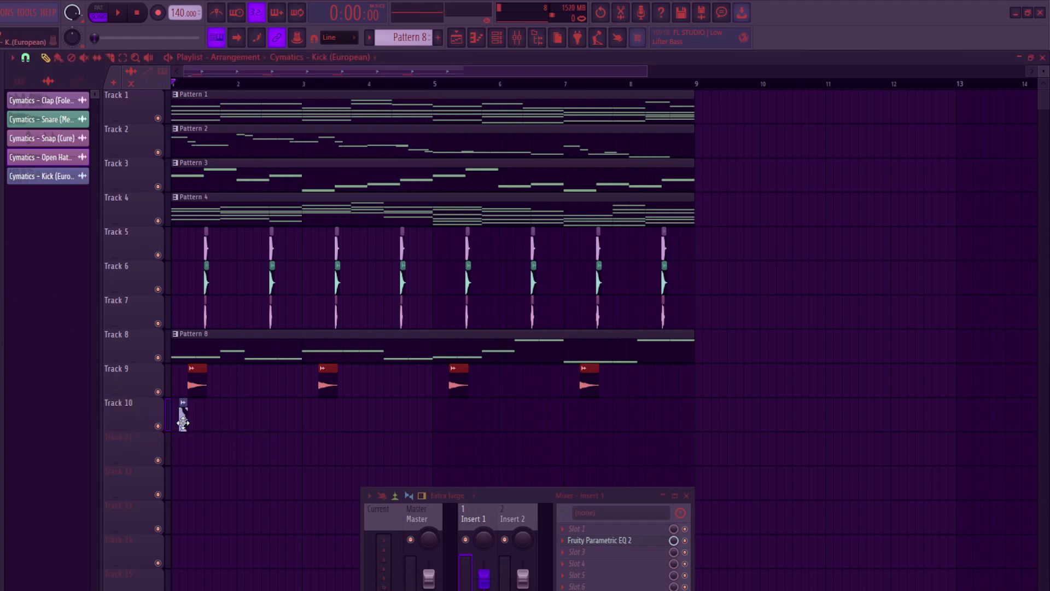
pyautogui.press('space')
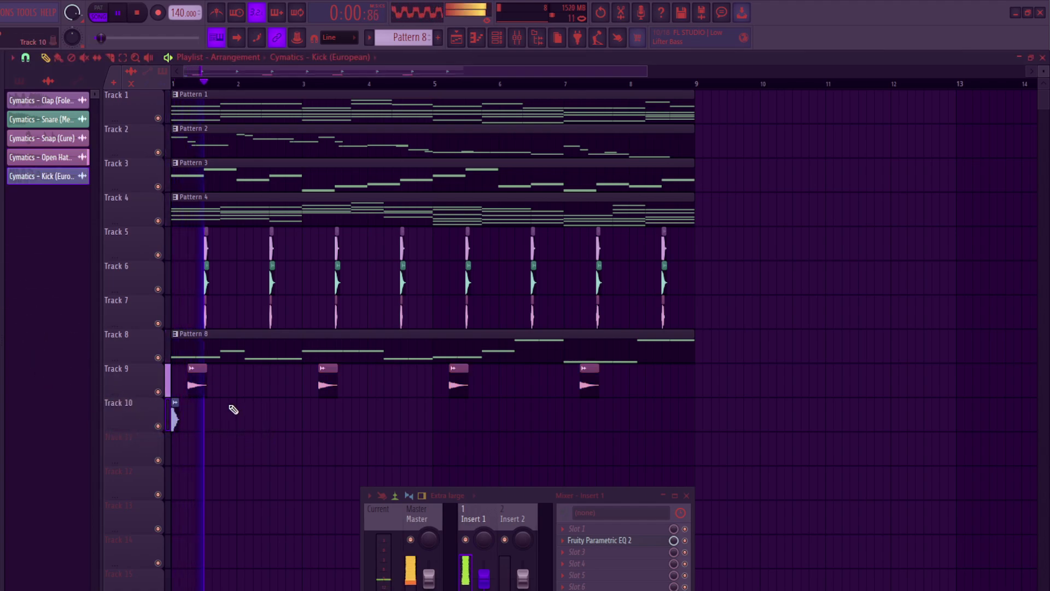
pyautogui.press('space')
# - Repeat the Kick (European) clip across bars 1 to 8 on Track 10, following the rhythm of the 808 notes
pyautogui.click(201, 419)
pyautogui.click(225, 419)
pyautogui.click(250, 419)
pyautogui.click(282, 418)
pyautogui.click(307, 418)
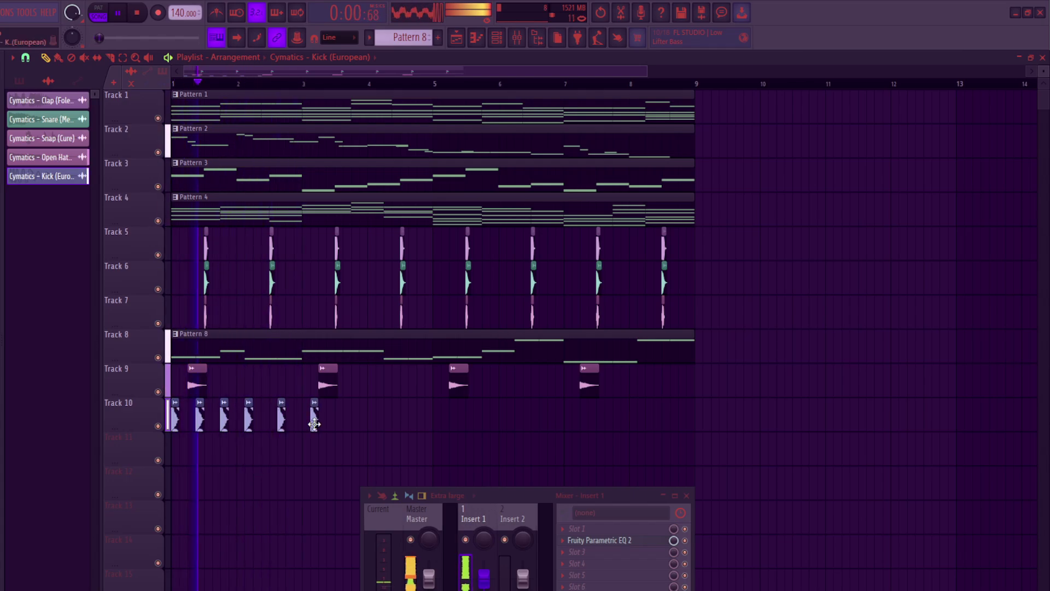
pyautogui.click(349, 419)
pyautogui.moveTo(367, 424)
pyautogui.mouseDown()
pyautogui.moveTo(638, 419)
pyautogui.moveTo(676, 420)
pyautogui.mouseUp()
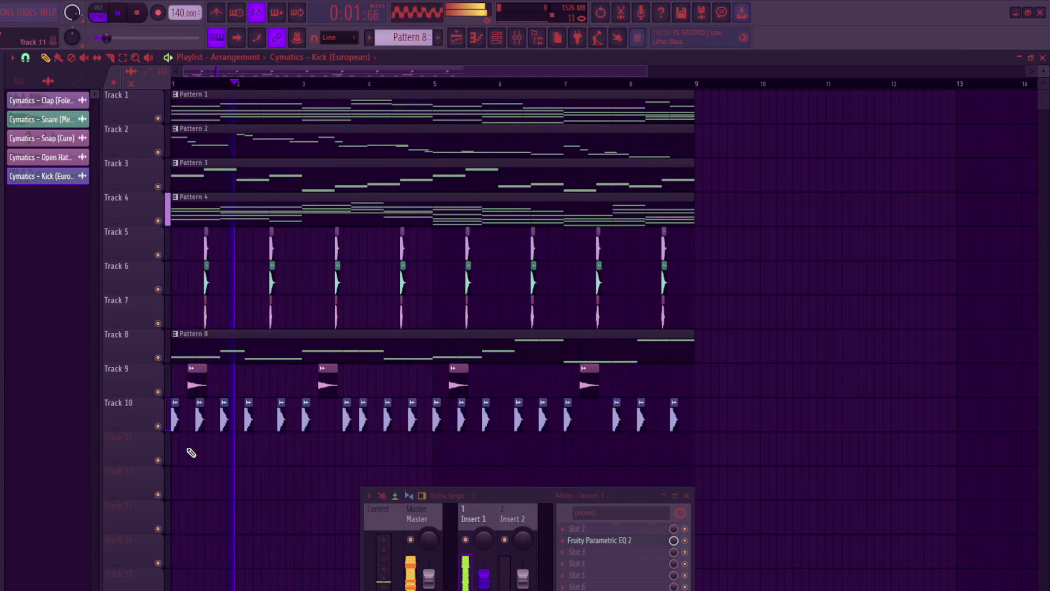
# - Try the beat without the third and fourth kicks on Track 10, and put both kicks back
pyautogui.rightClick(224, 424)
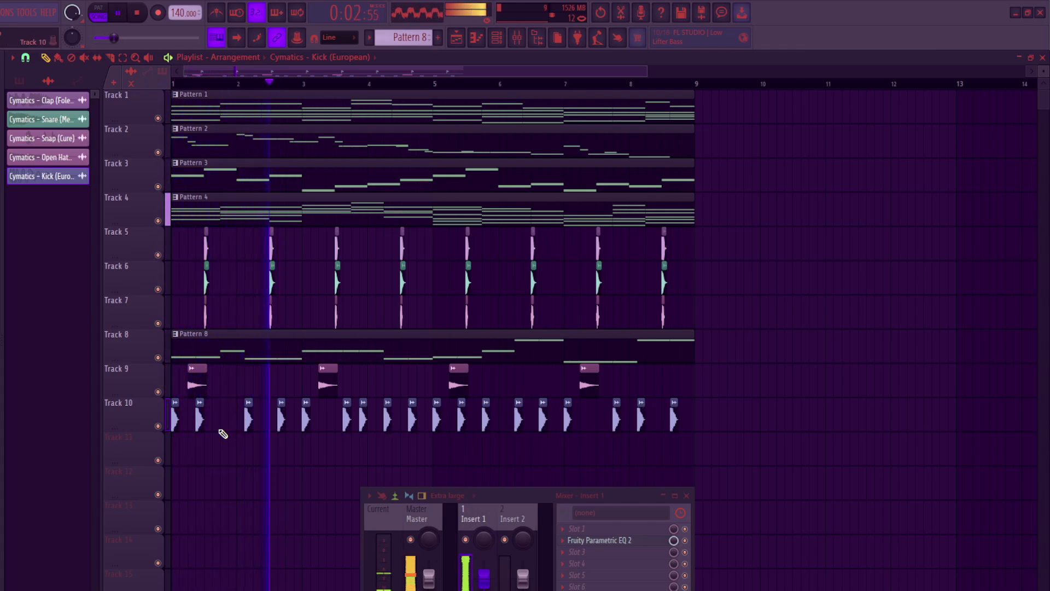
pyautogui.press('space')
pyautogui.rightClick(249, 429)
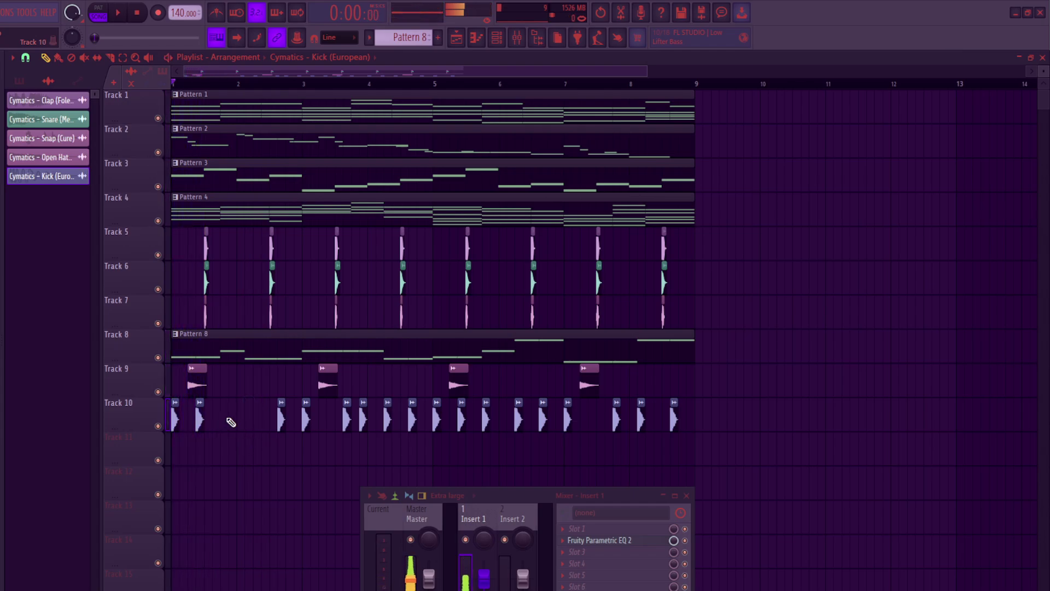
pyautogui.click(222, 423)
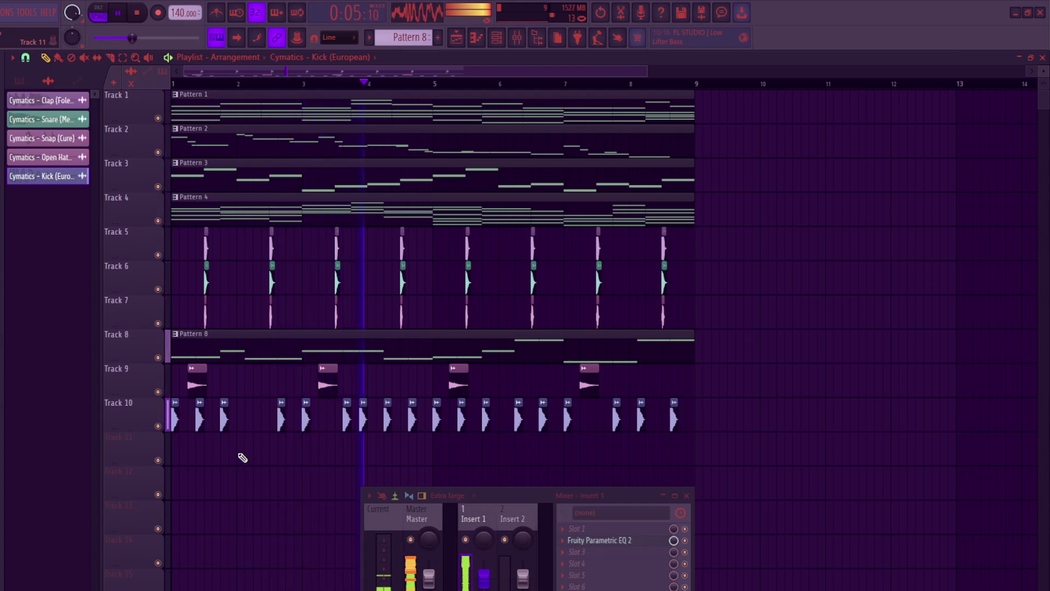
pyautogui.press('space')
pyautogui.press('space')
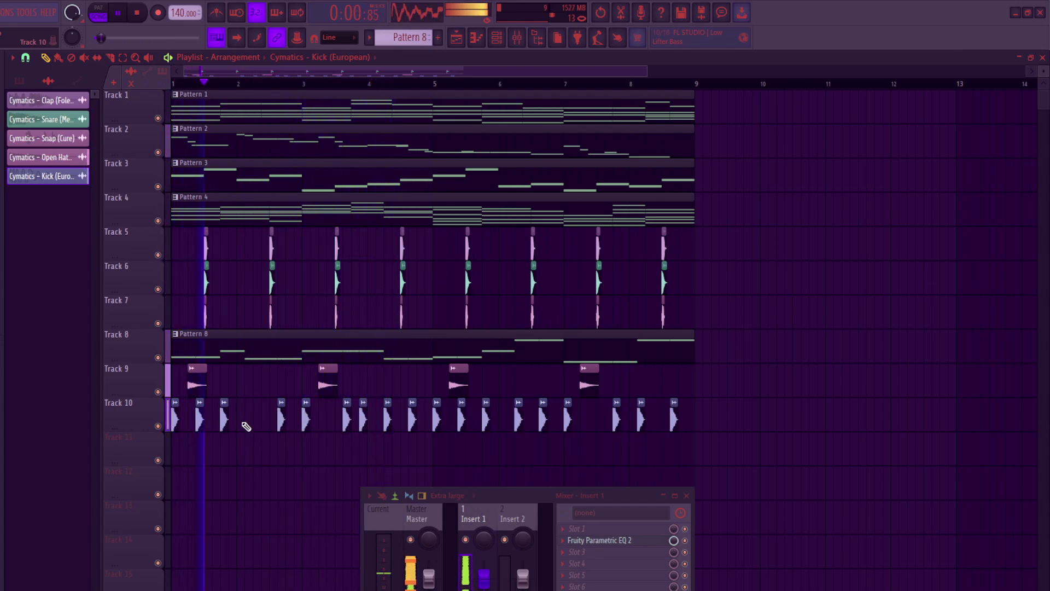
pyautogui.click(249, 426)
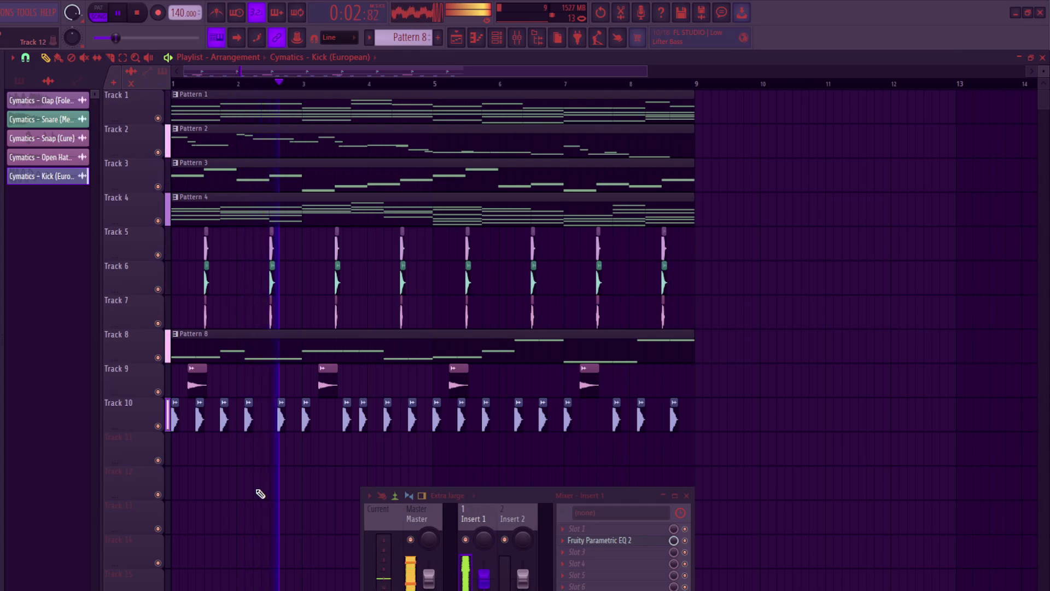
# - Close the mixer and add the Cymatics - Hihat (Bumping) sample as a new channel in the channel rack
pyautogui.moveTo(625, 495); pyautogui.dragTo(642, 399)
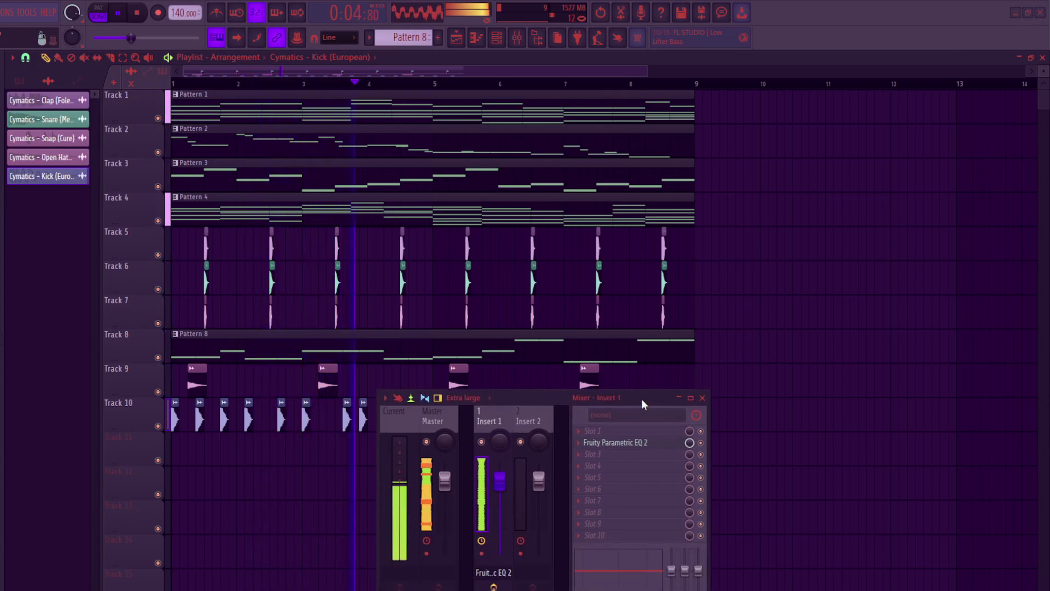
pyautogui.click(703, 397)
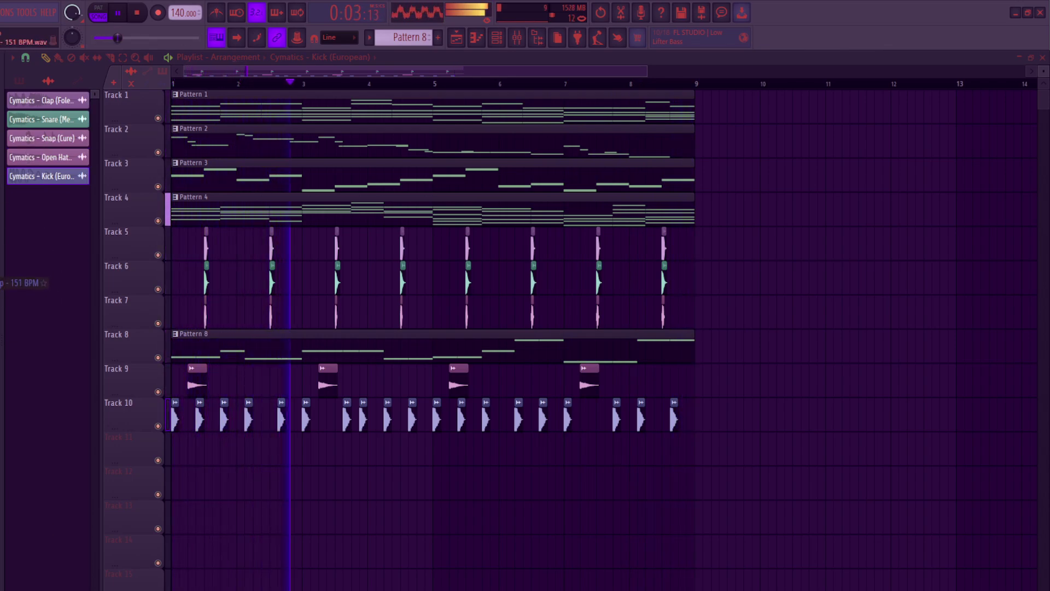
pyautogui.press('space')
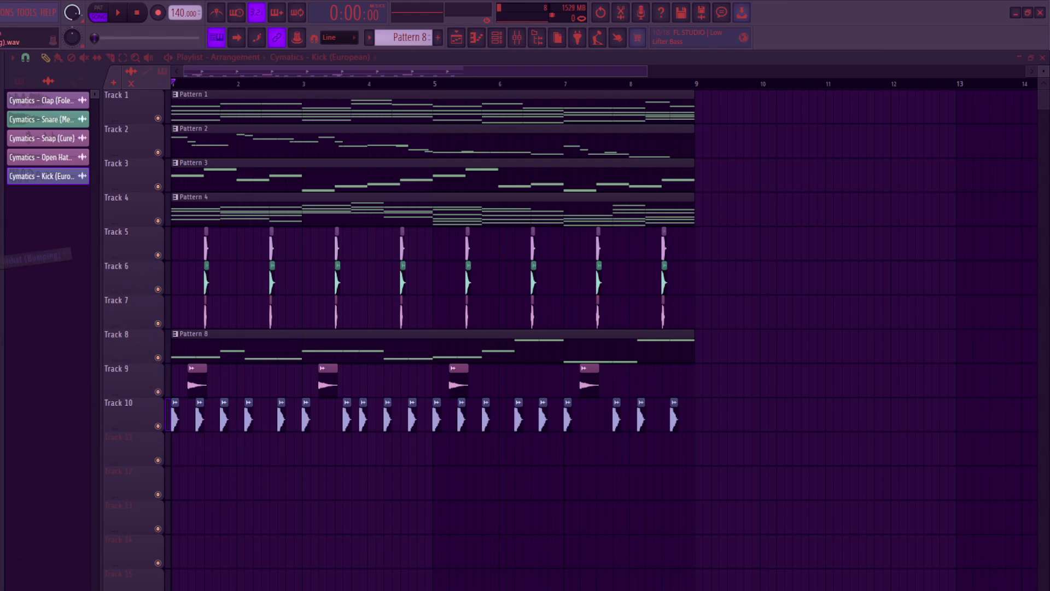
pyautogui.click(503, 47)
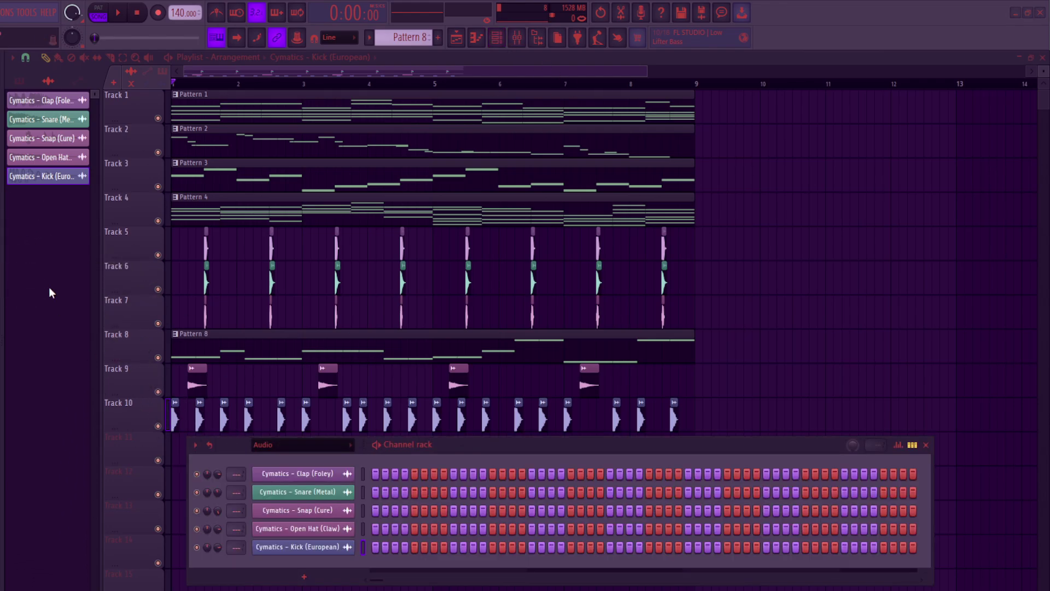
pyautogui.moveTo(138, 323); pyautogui.dragTo(265, 560)
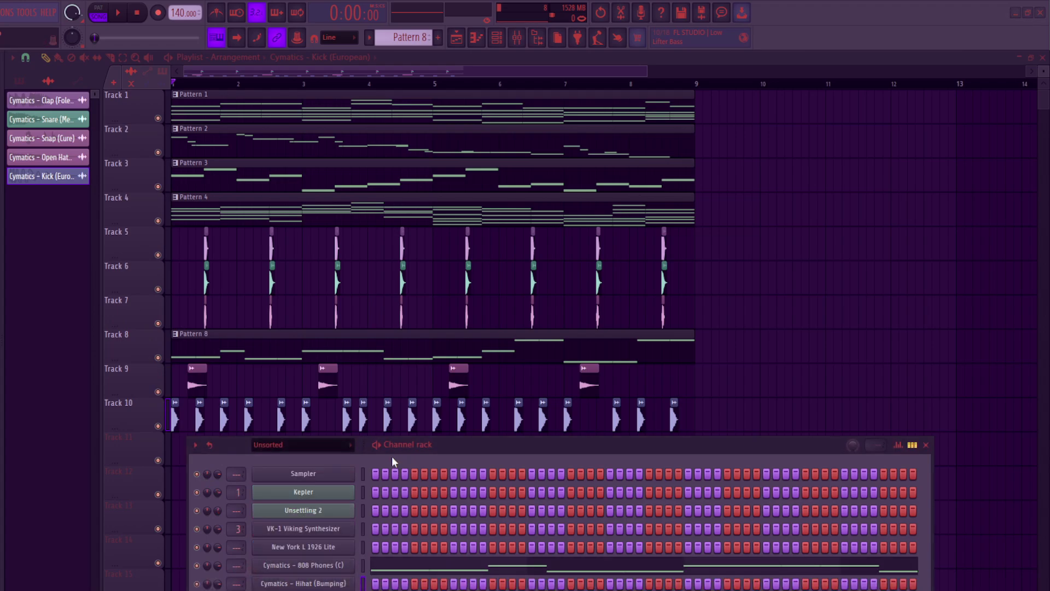
# - Show all channels in the channel rack and reposition the rack to bring the Hihat (Bumping) row into view
pyautogui.click(326, 445)
pyautogui.click(317, 458)
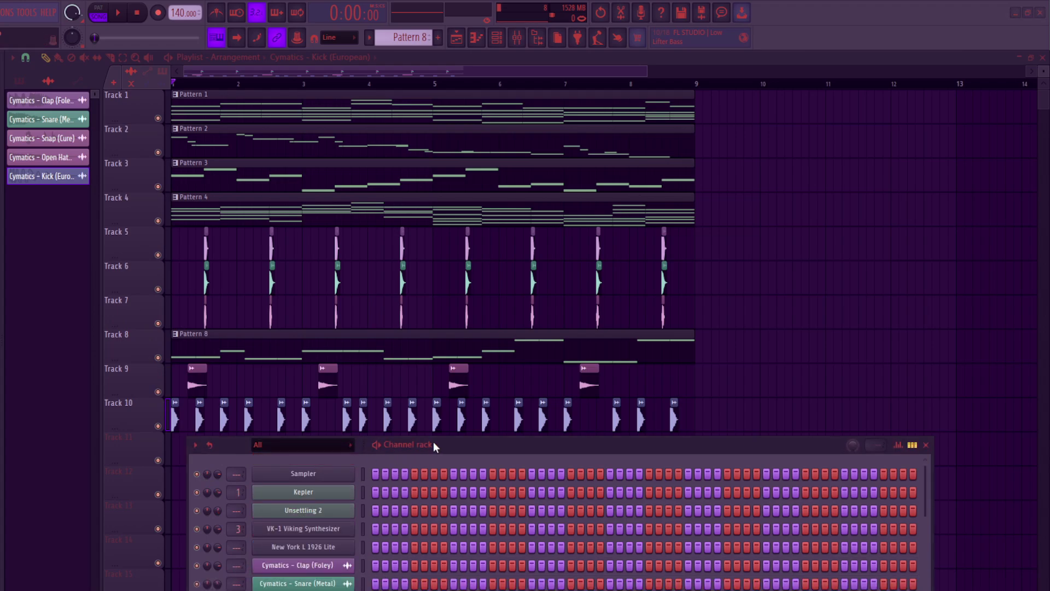
pyautogui.moveTo(448, 442); pyautogui.dragTo(445, 362)
pyautogui.scroll(-2, 452, 457)
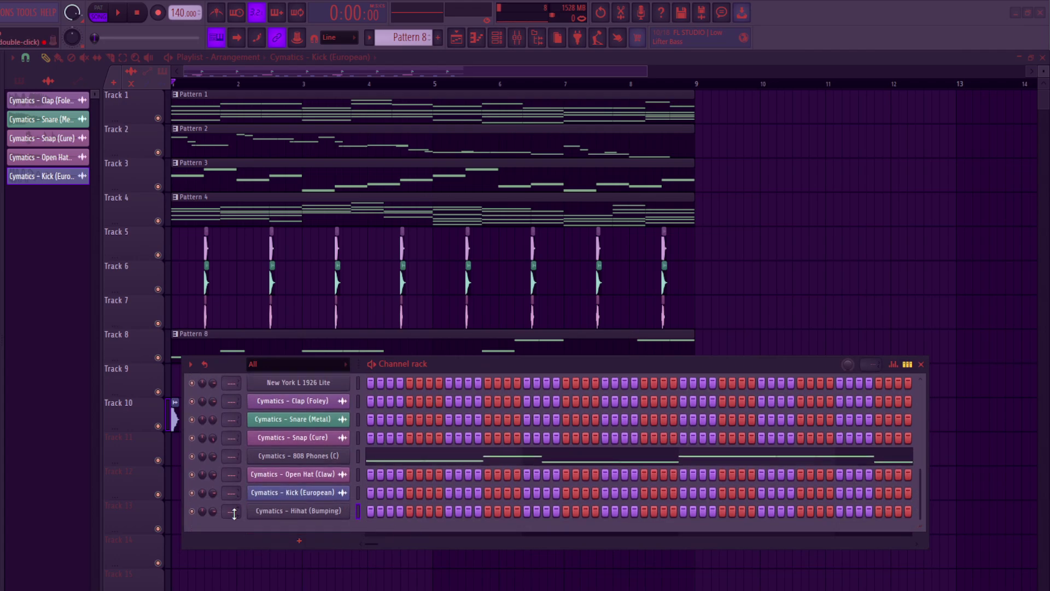
pyautogui.moveTo(438, 369); pyautogui.dragTo(531, 299)
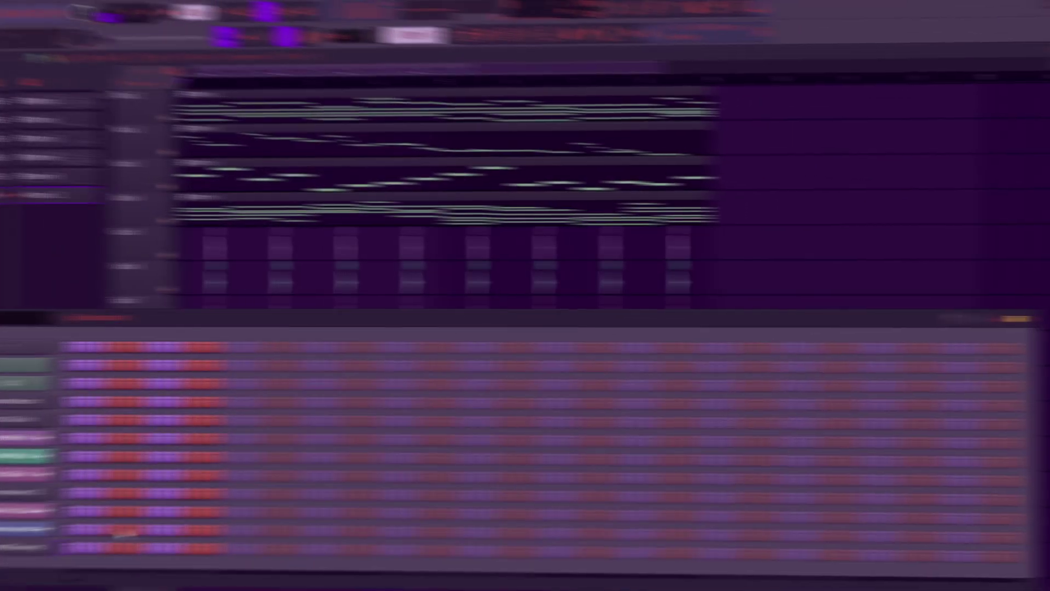
# - Fill every visible step of the Hihat (Bumping) channel in Pattern 11 and place the pattern at bar 1 of Track 11
pyautogui.moveTo(63, 547)
pyautogui.mouseDown()
pyautogui.moveTo(799, 547)
pyautogui.moveTo(1002, 534)
pyautogui.mouseUp()
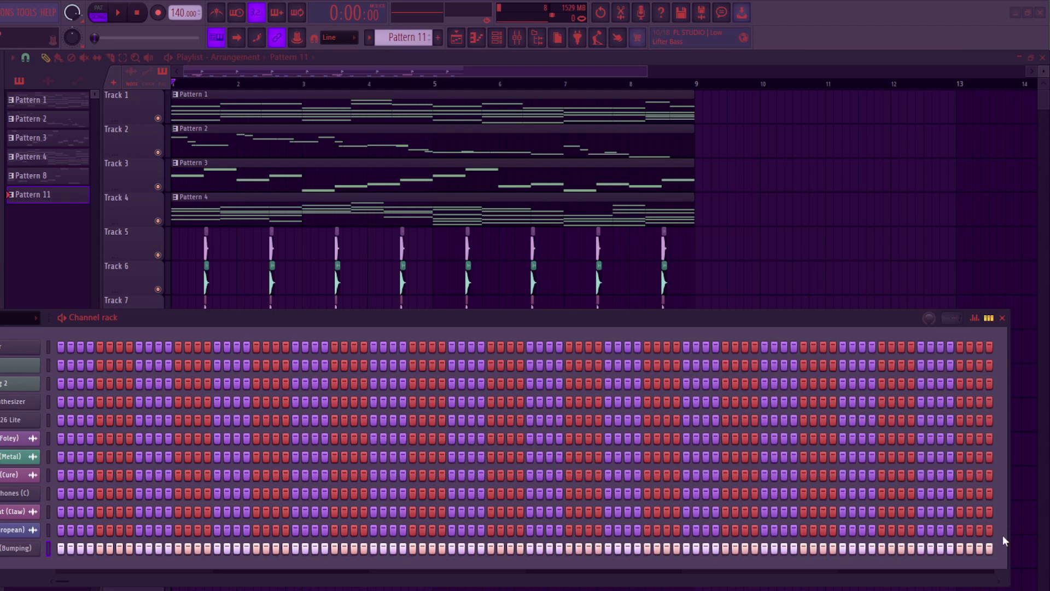
pyautogui.moveTo(709, 322); pyautogui.dragTo(716, 335)
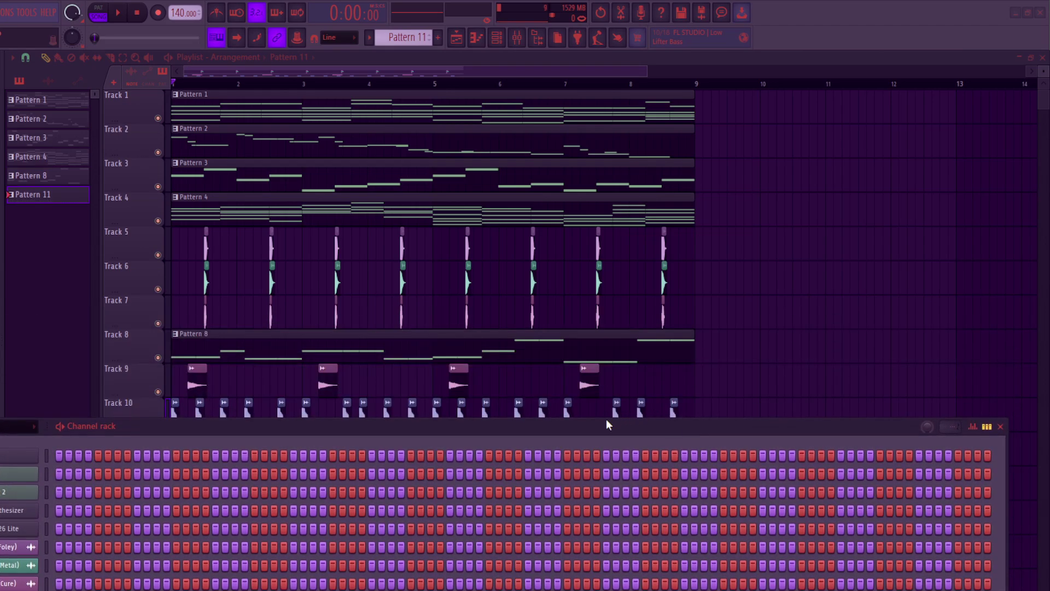
pyautogui.moveTo(607, 425); pyautogui.dragTo(594, 486)
pyautogui.moveTo(520, 453); pyautogui.dragTo(187, 474)
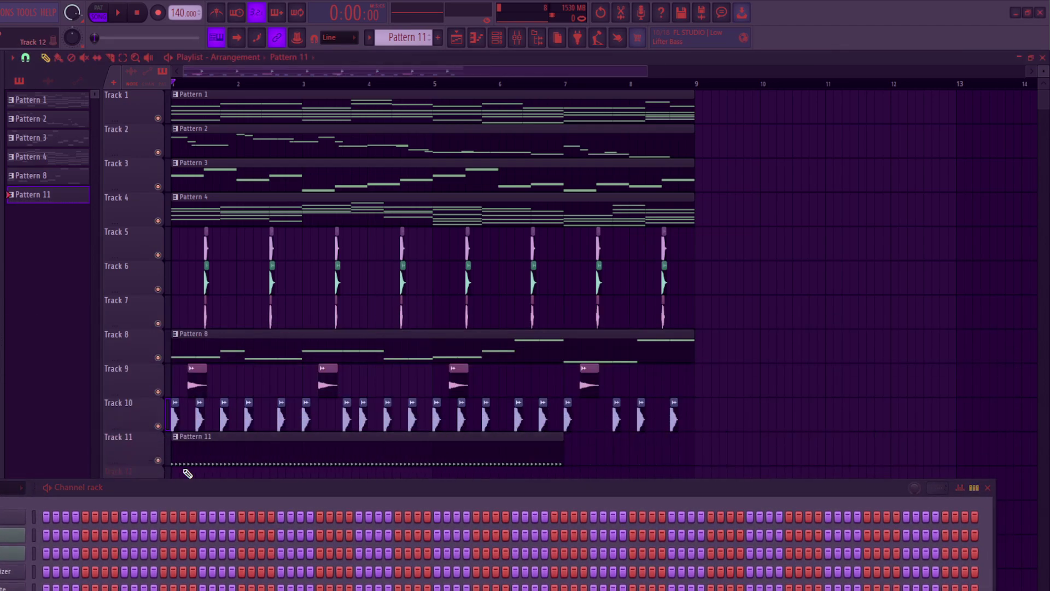
# - Extend the Hihat (Bumping) steps until Pattern 11 spans eight bars, and refill the channel with a hit on each 2 steps
pyautogui.moveTo(269, 484); pyautogui.dragTo(299, 119)
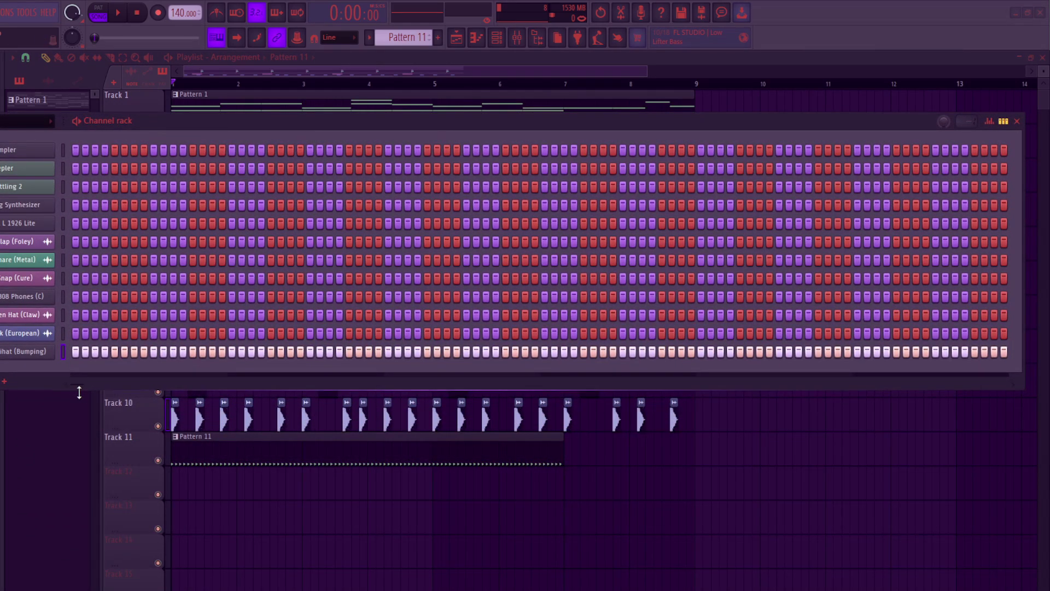
pyautogui.moveTo(84, 379); pyautogui.dragTo(464, 352)
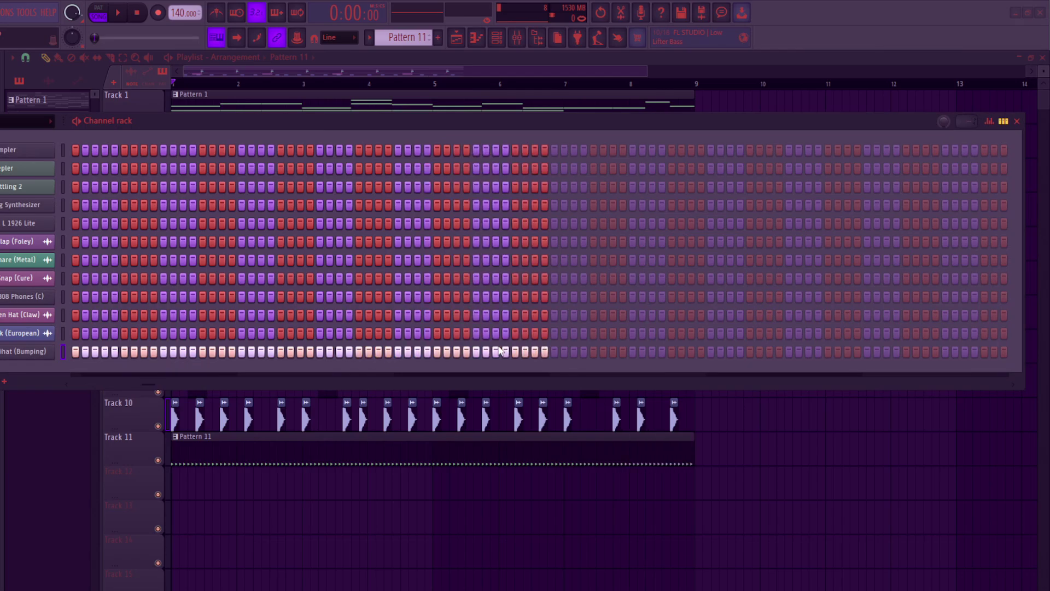
pyautogui.rightClick(43, 362)
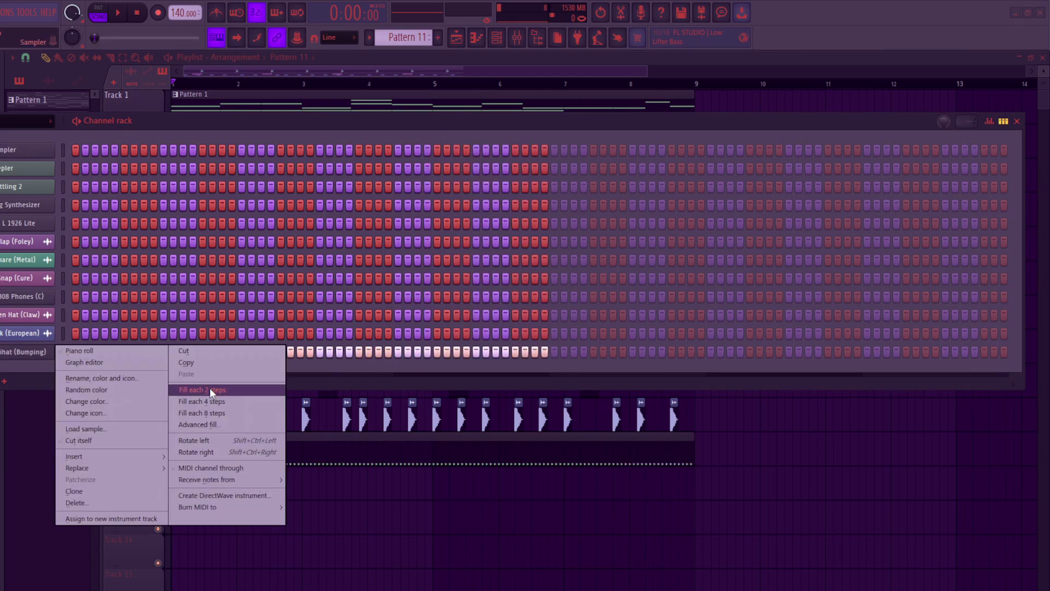
pyautogui.click(208, 389)
pyautogui.press('space')
pyautogui.click(1017, 121)
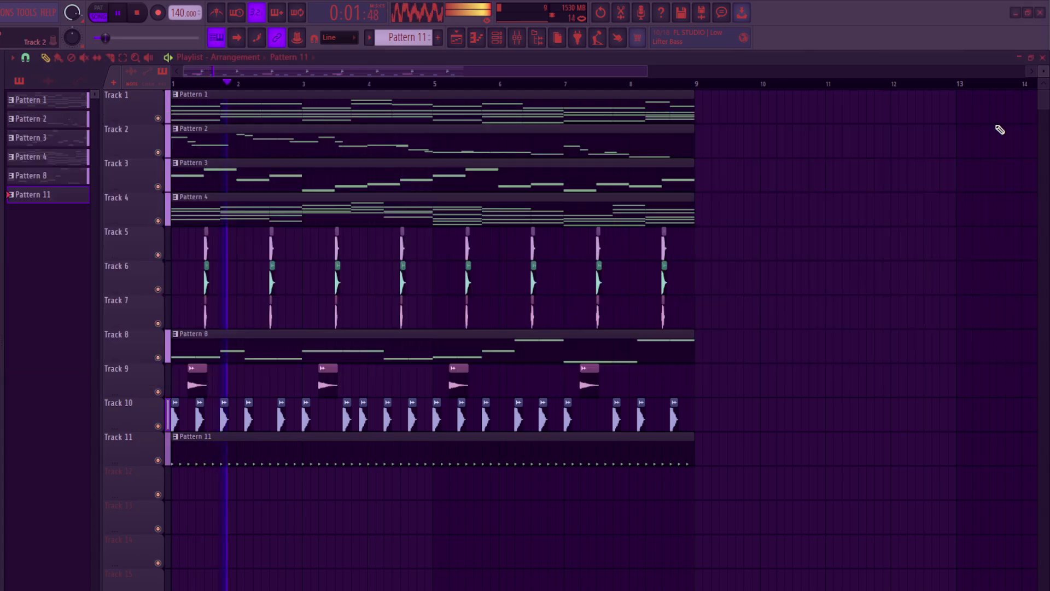
# - Reset the Hihat (Bumping) channel's volume to its default, close the channel settings and open the mixer
pyautogui.click(497, 39)
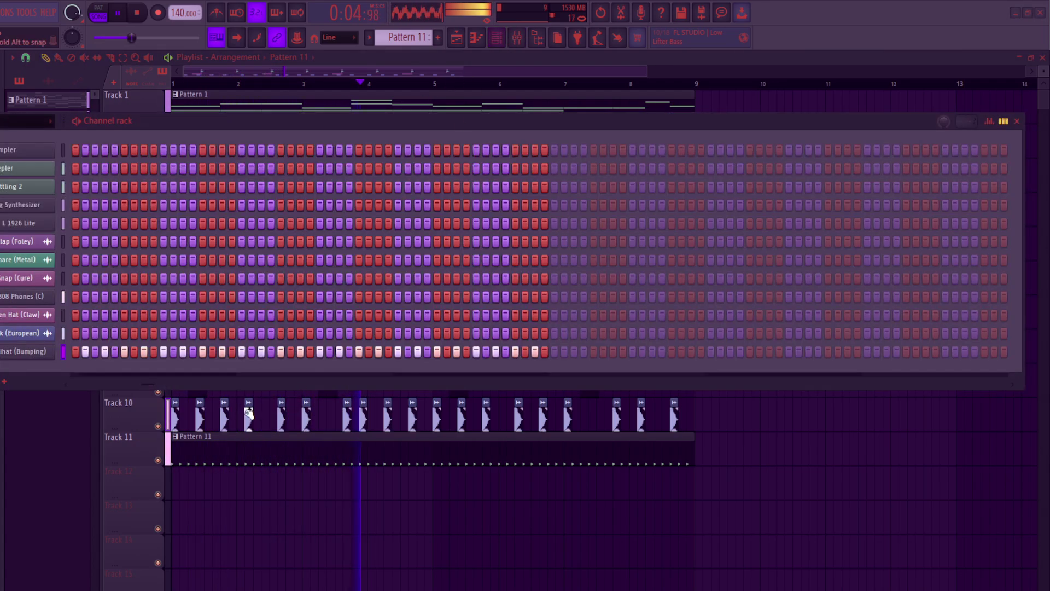
pyautogui.click(35, 353)
pyautogui.click(1016, 121)
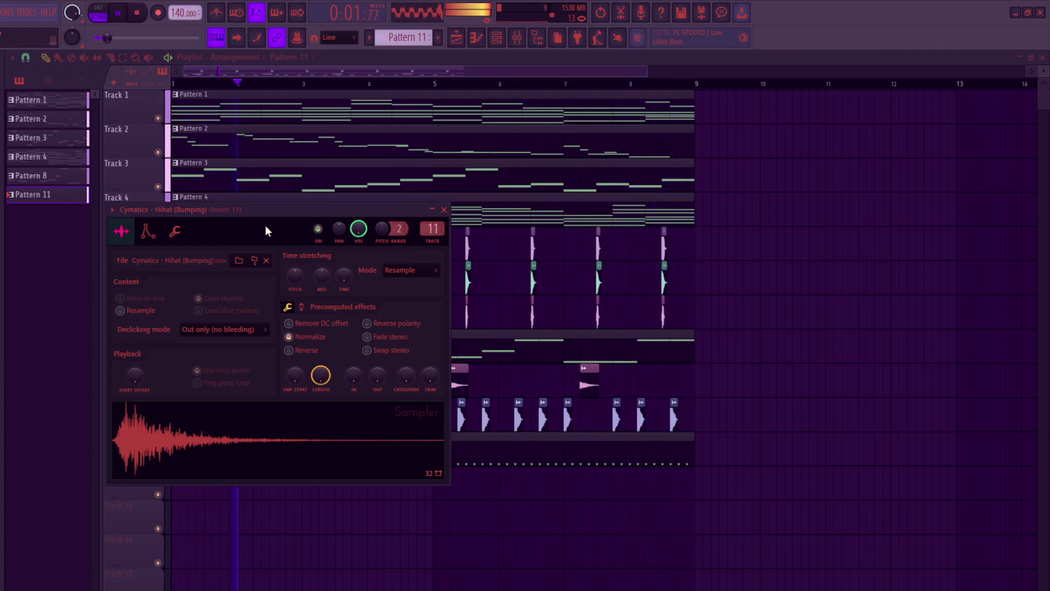
pyautogui.rightClick(356, 232)
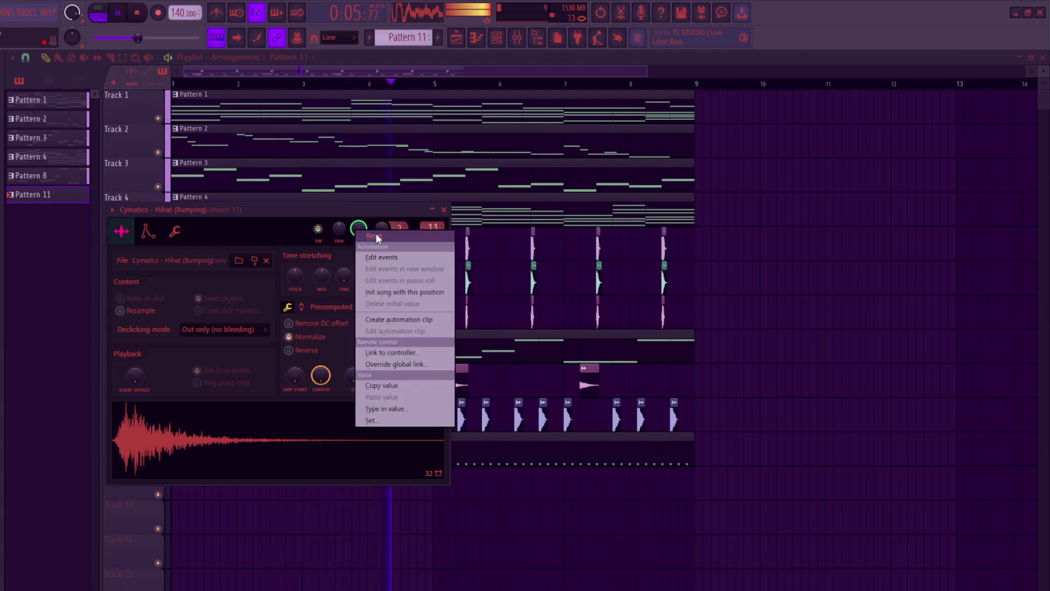
pyautogui.click(417, 236)
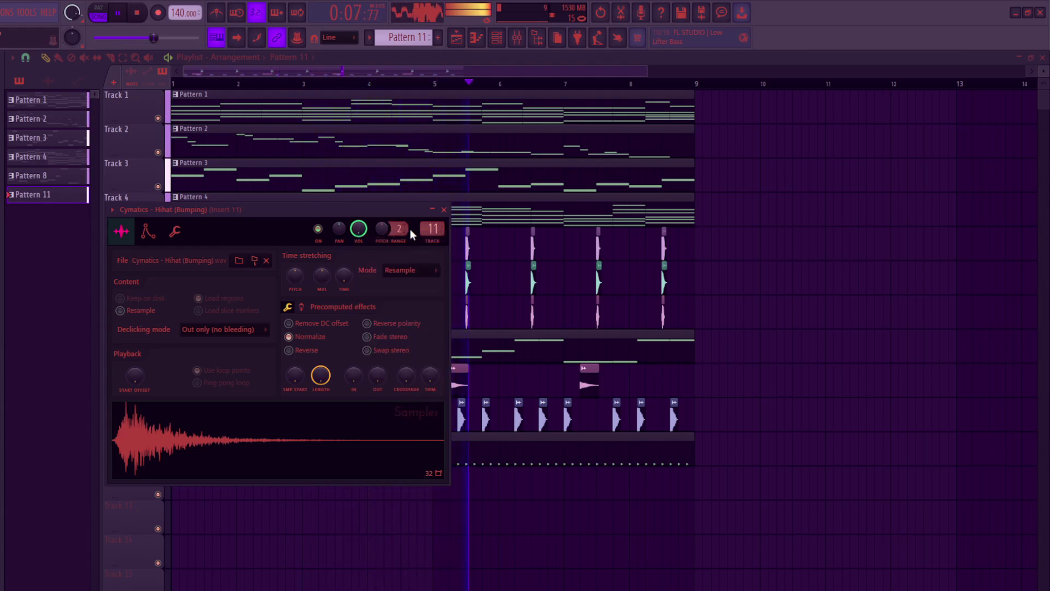
pyautogui.click(443, 210)
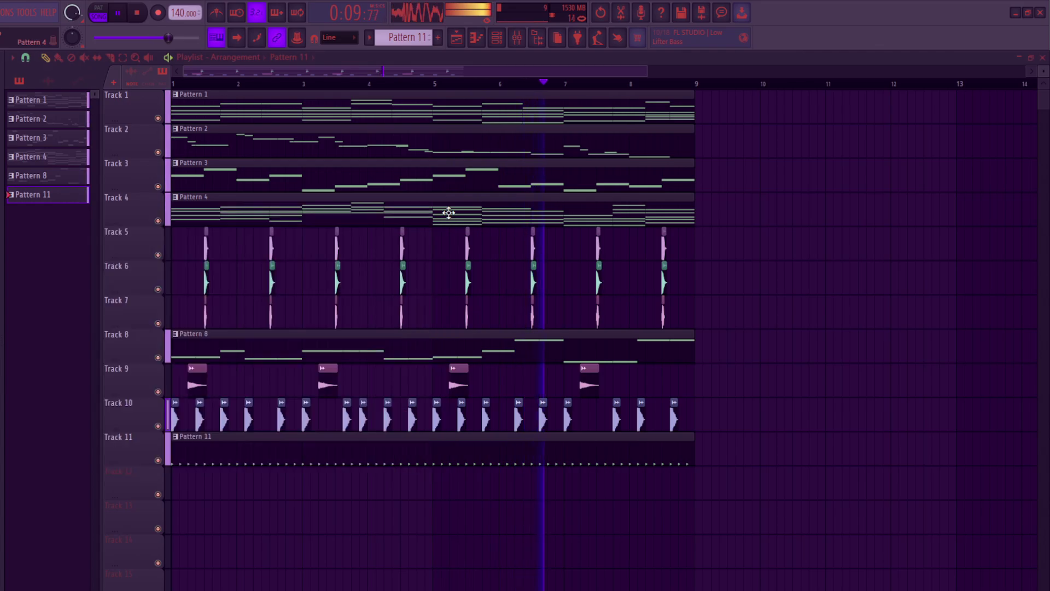
pyautogui.click(517, 41)
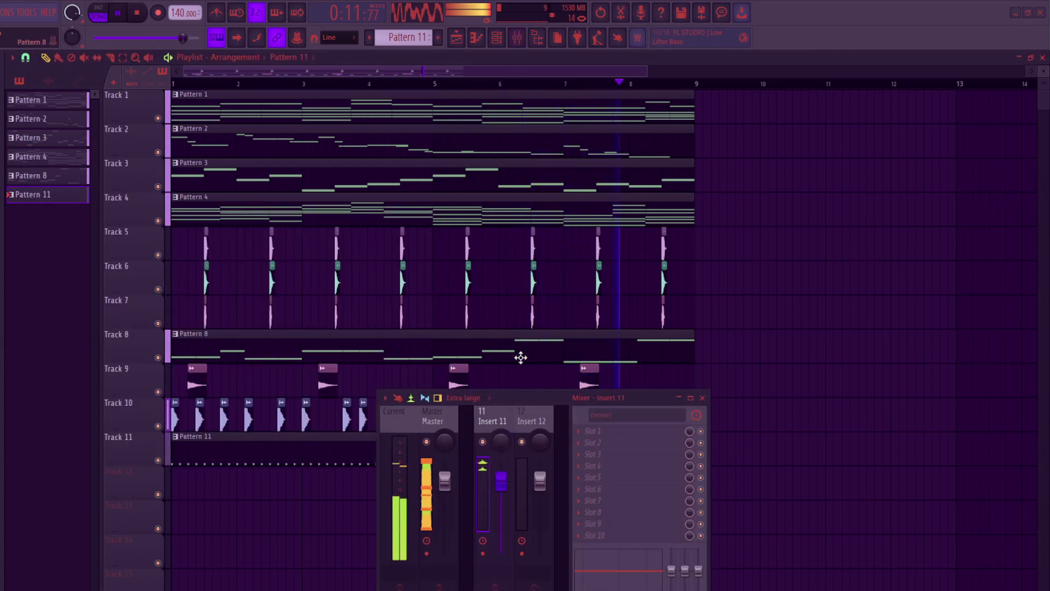
# - Try Fruity Soft Clipper in slot 2 of mixer Insert 11 with a raised post level, and remove the effect
pyautogui.click(592, 446)
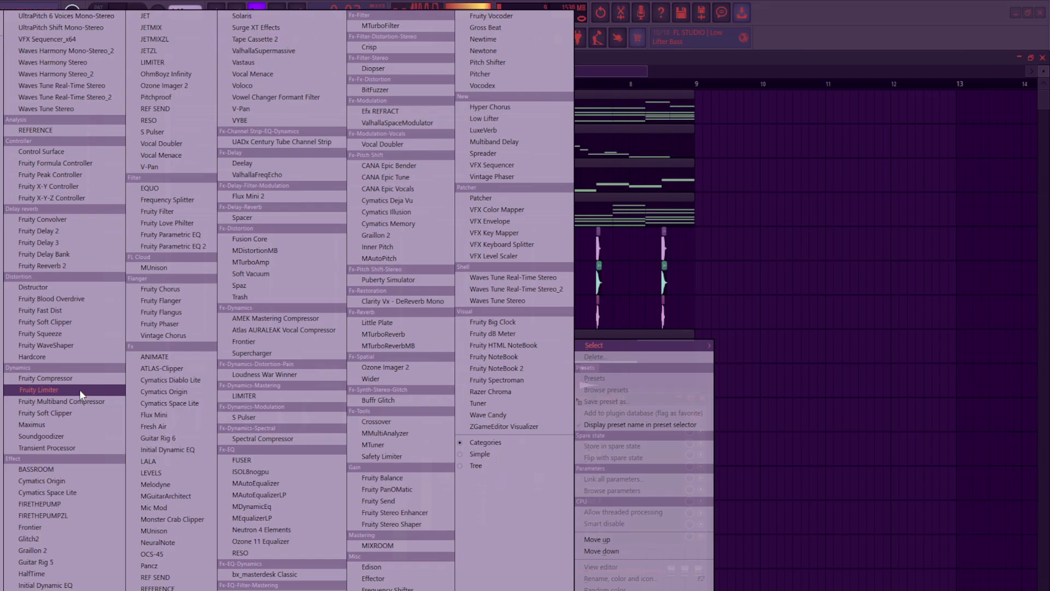
pyautogui.click(88, 412)
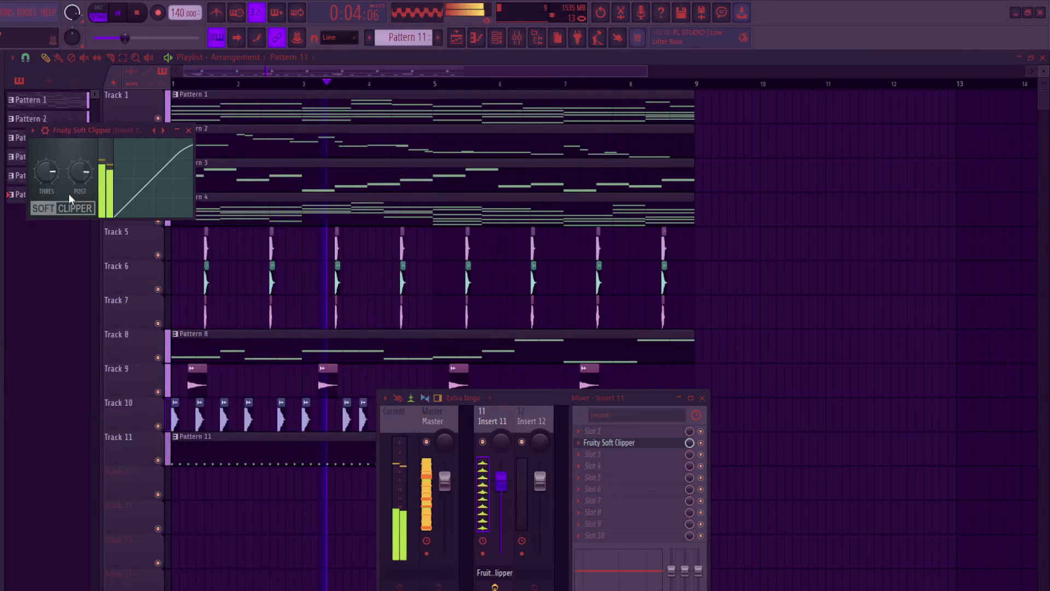
pyautogui.moveTo(80, 173); pyautogui.dragTo(46, 169)
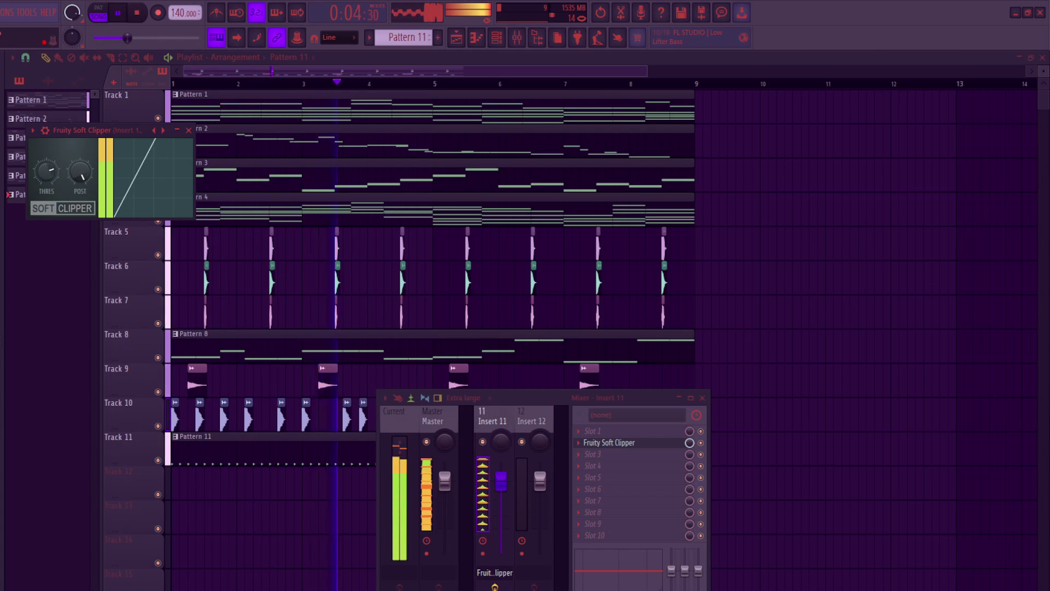
pyautogui.click(579, 442)
pyautogui.click(597, 345)
pyautogui.press('Return')
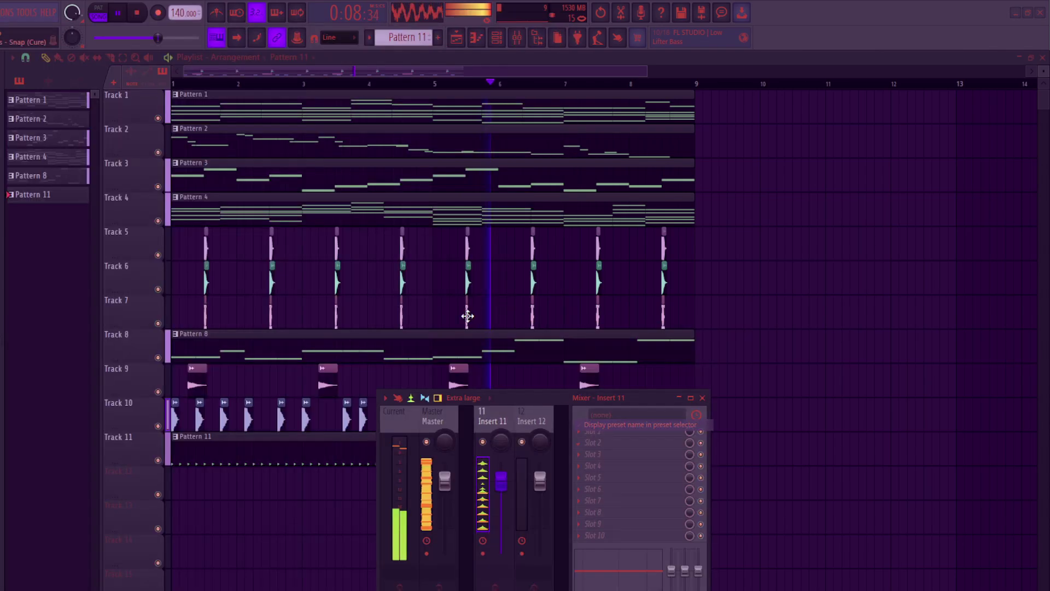
# - Add Fruity Fast Dist to slot 3 of Insert 11, try distortion type B and return to type A
pyautogui.click(610, 453)
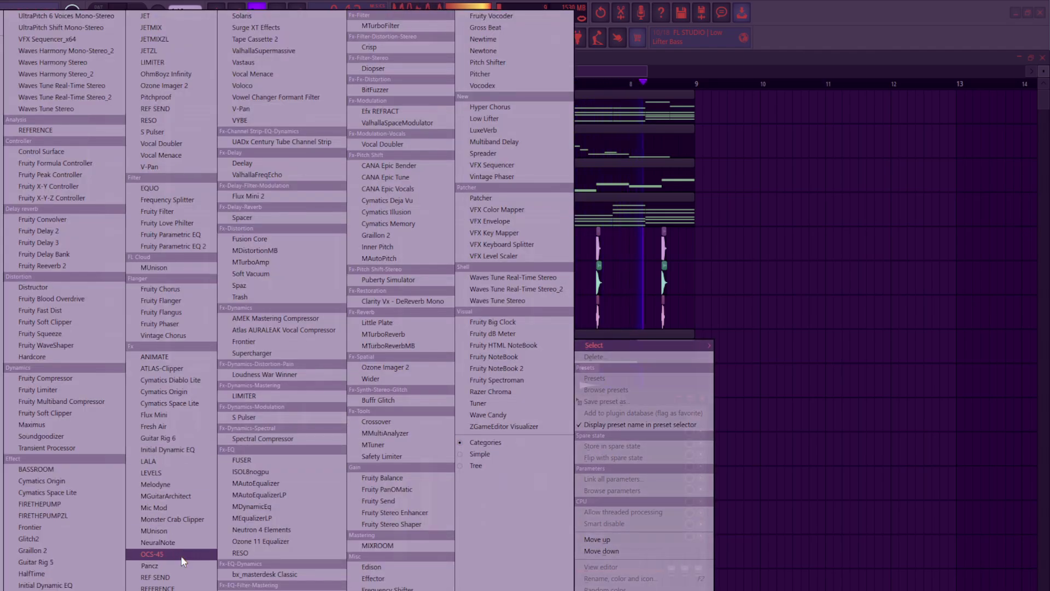
pyautogui.click(69, 313)
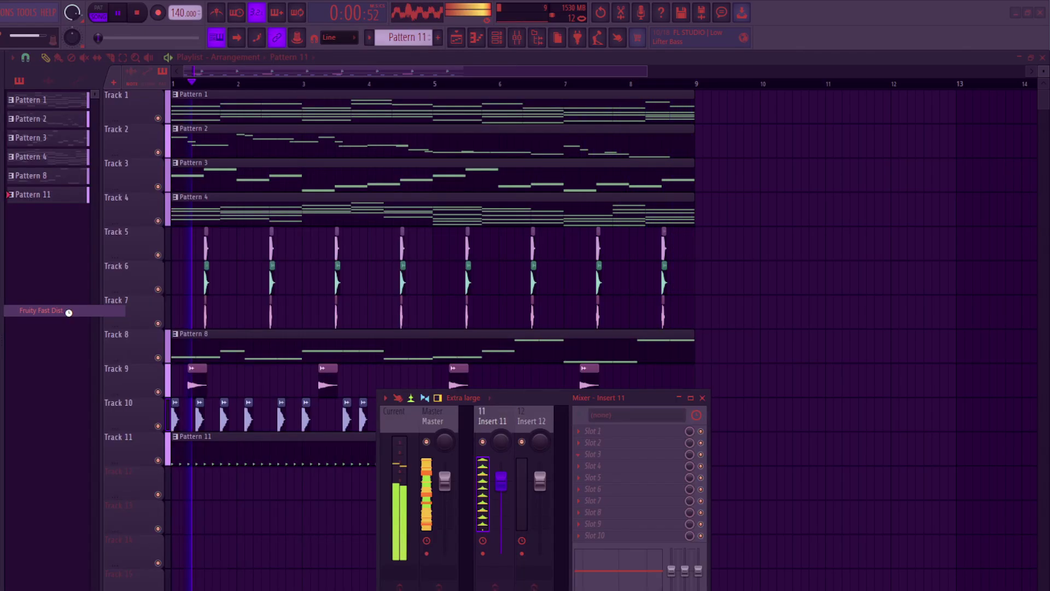
pyautogui.click(122, 180)
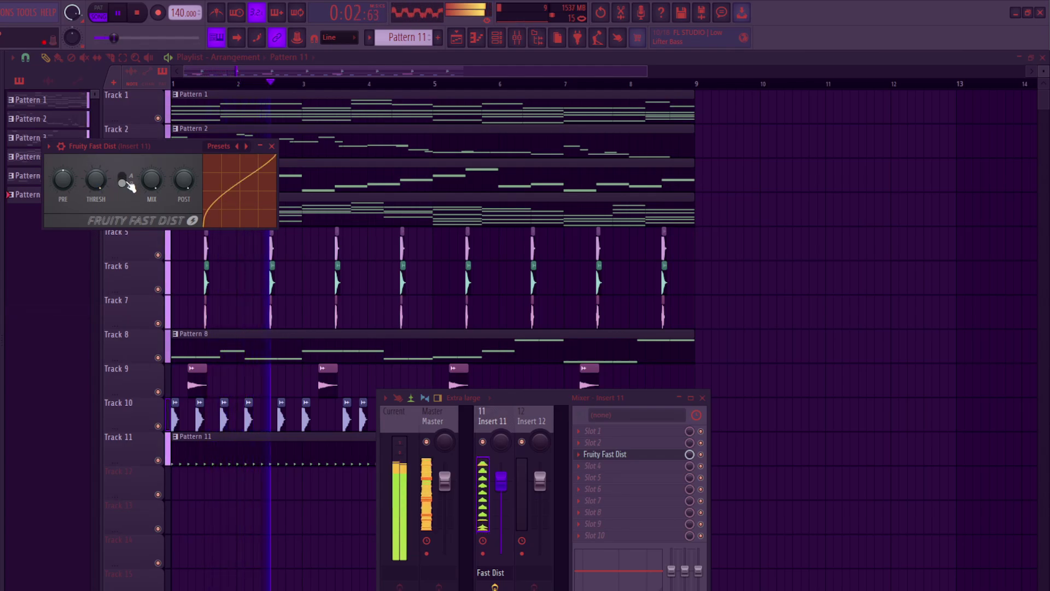
pyautogui.click(123, 182)
# - Adjust the Fruity Fast Dist on Insert 11 to a partial mix, with the pre level slightly below its middle position
pyautogui.moveTo(85, 174); pyautogui.dragTo(85, 142)
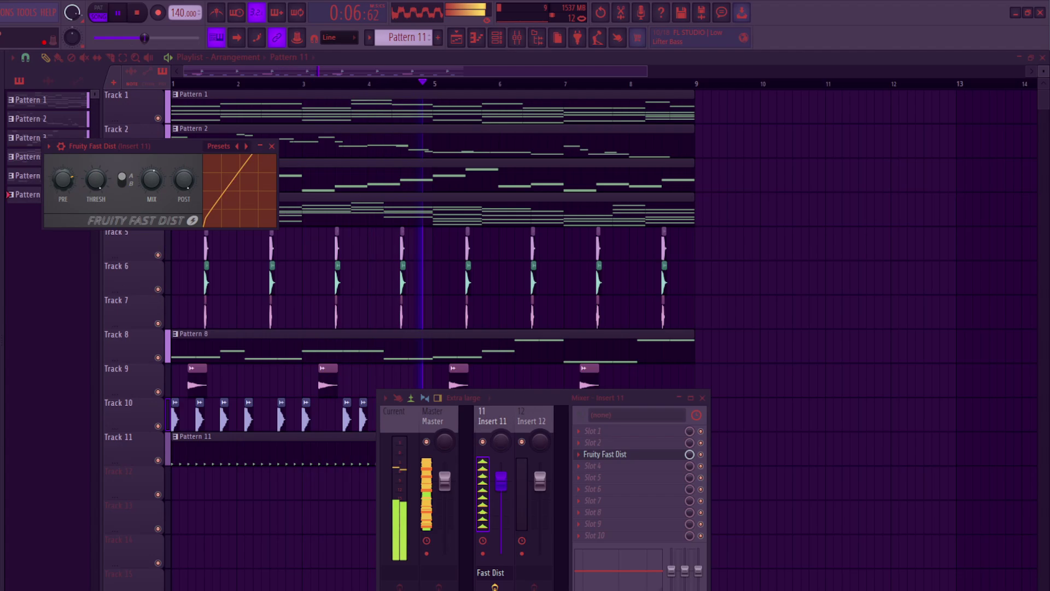
pyautogui.moveTo(155, 178)
pyautogui.mouseDown()
pyautogui.moveTo(155, 153)
pyautogui.moveTo(143, 179)
pyautogui.mouseUp()
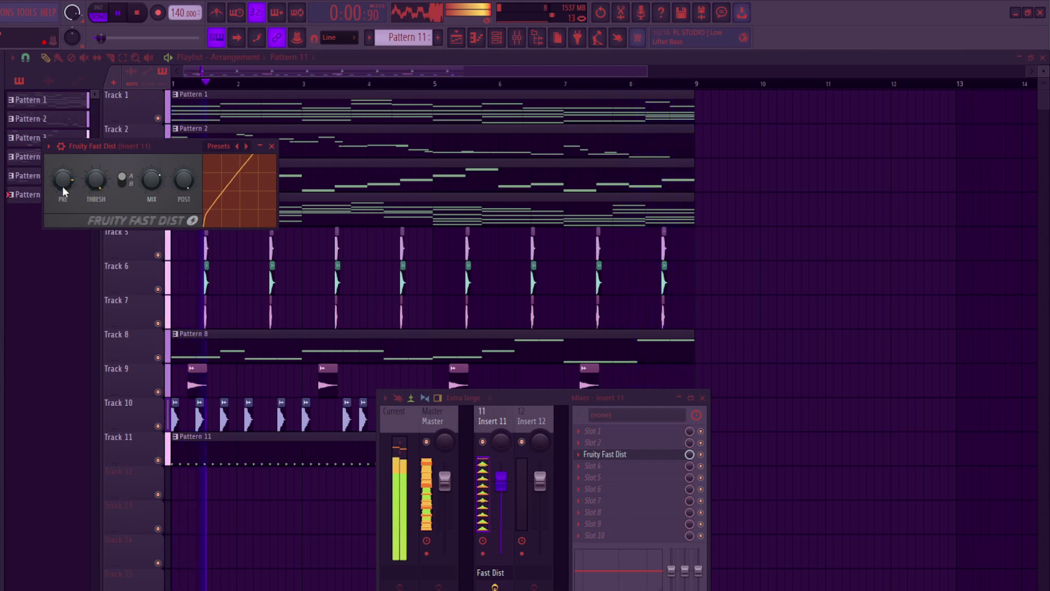
pyautogui.moveTo(63, 188); pyautogui.dragTo(62, 216)
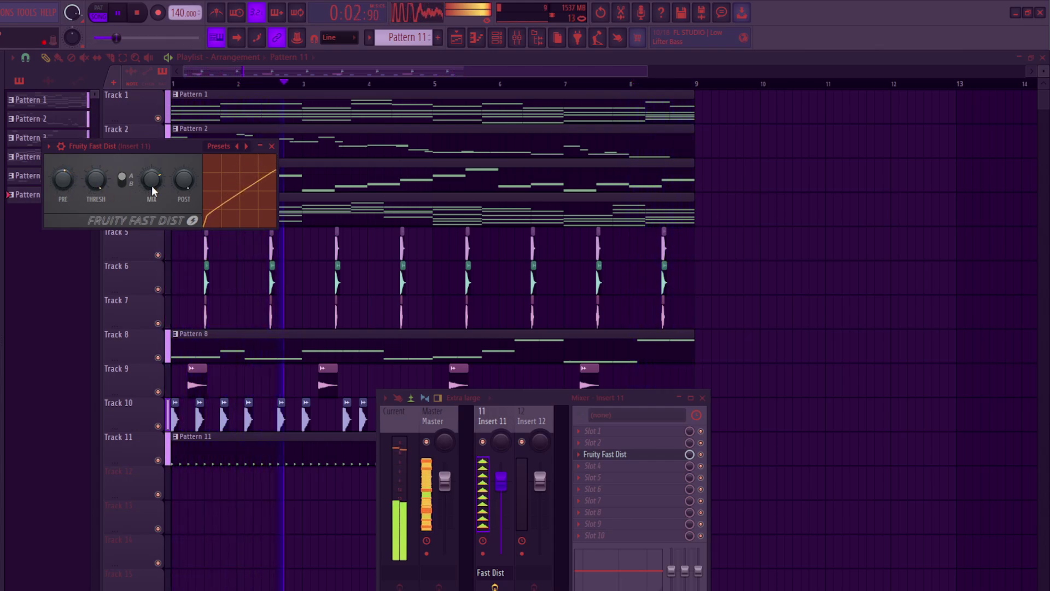
pyautogui.moveTo(63, 179); pyautogui.dragTo(63, 185)
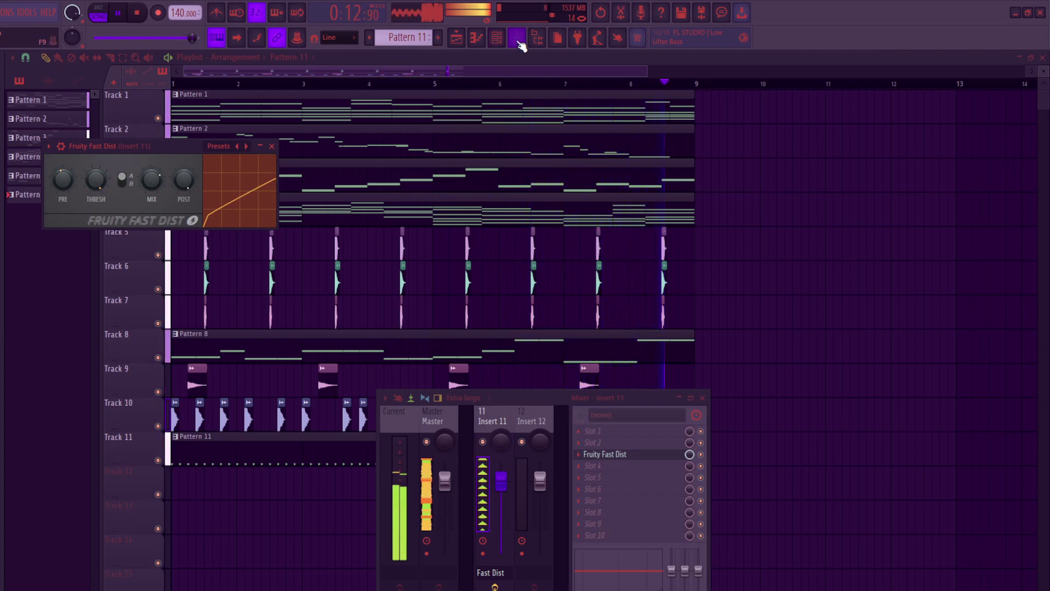
# - Check the Hihat (Bumping) channel settings, and close the channel rack, sampler, Fruity Fast Dist and mixer windows
pyautogui.click(498, 38)
pyautogui.click(33, 351)
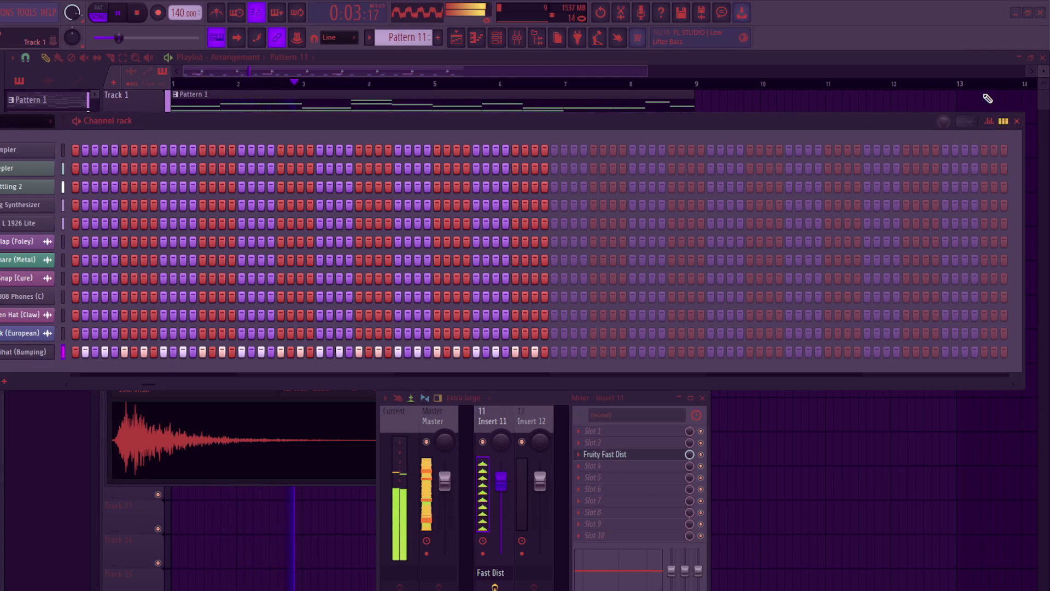
pyautogui.click(1018, 122)
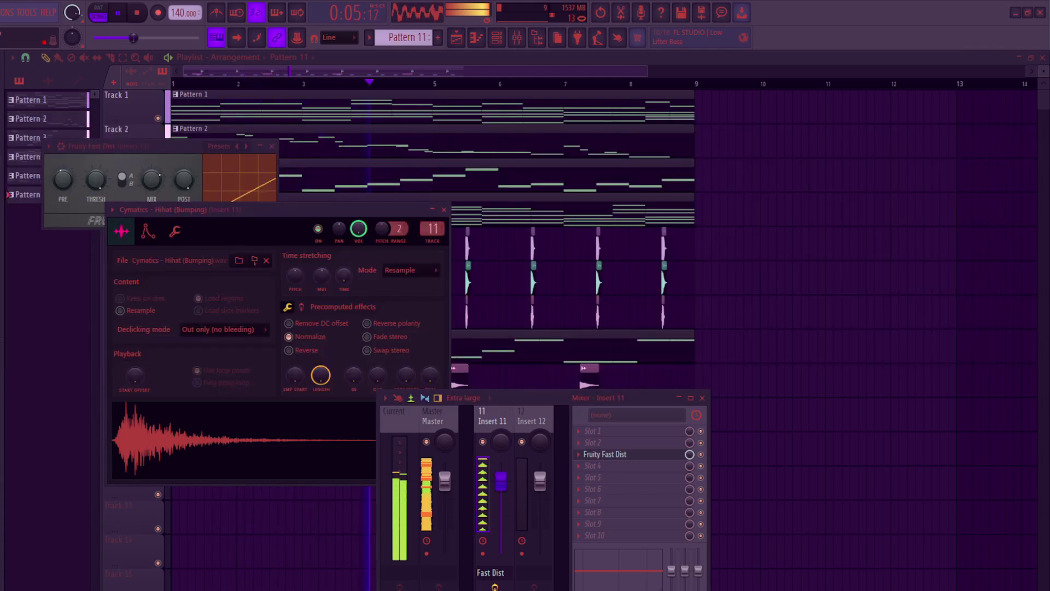
pyautogui.click(444, 210)
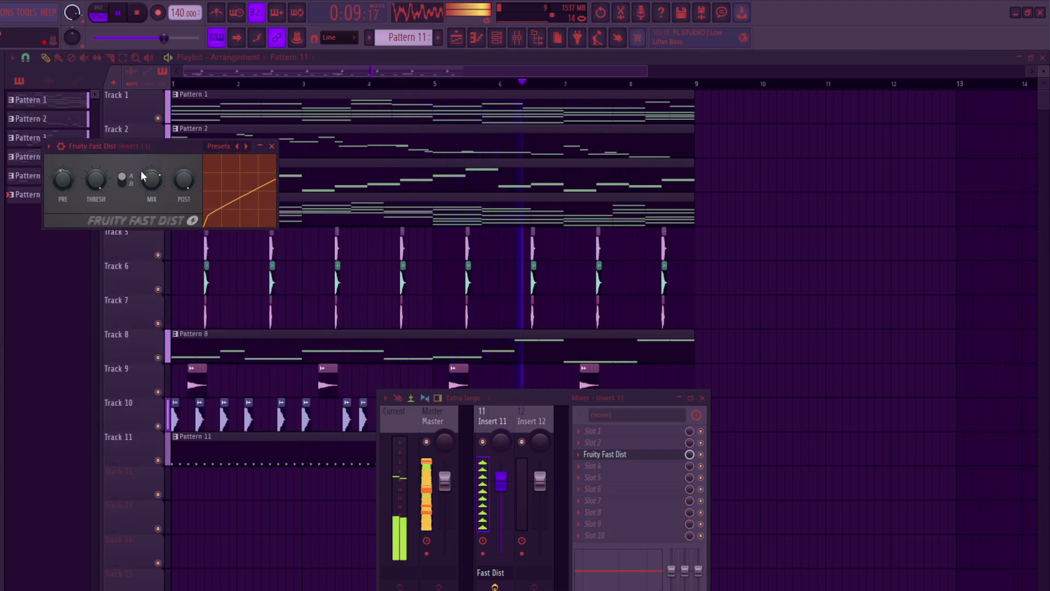
pyautogui.click(271, 146)
pyautogui.moveTo(653, 403); pyautogui.dragTo(690, 264)
pyautogui.click(739, 258)
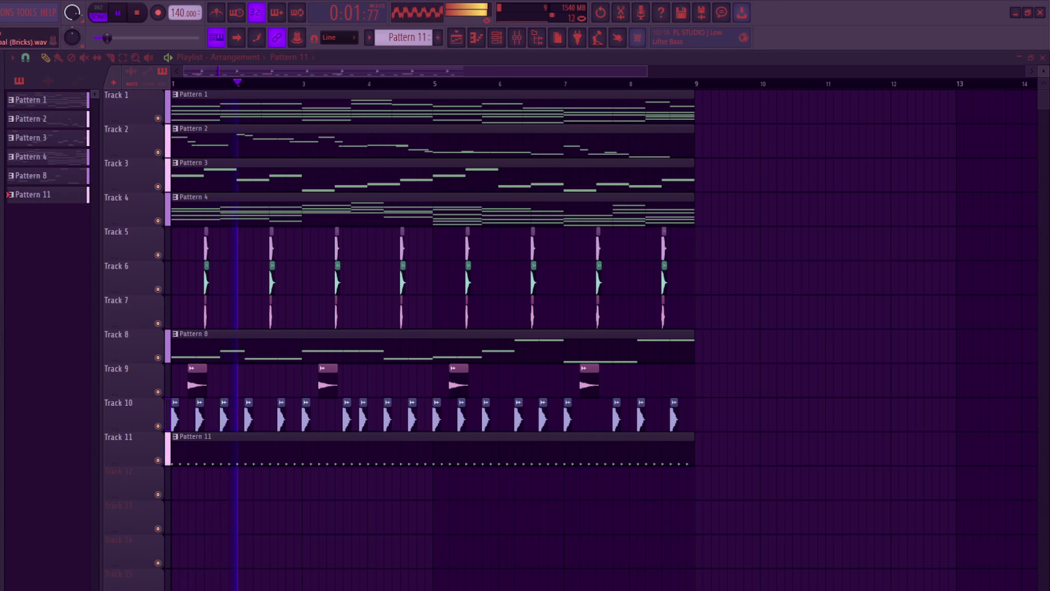
# - Place the Cymatics - Cymbal (Industrial) sample as an audio clip at bar 1 of Track 12 and lower its clip gain to -6.6 dB
pyautogui.press('space')
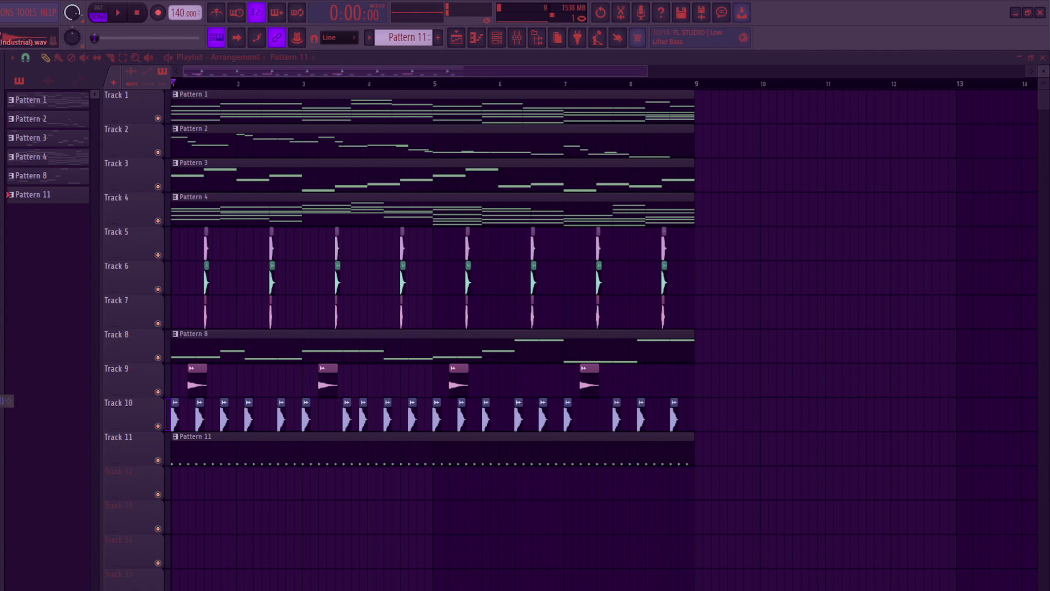
pyautogui.moveTo(5, 400); pyautogui.dragTo(171, 487)
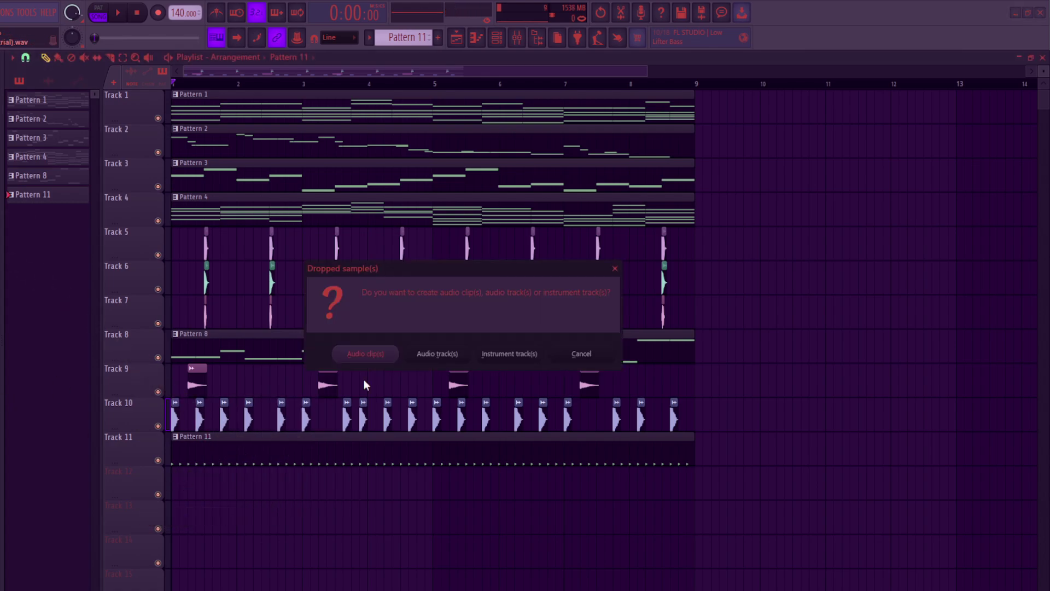
pyautogui.click(615, 268)
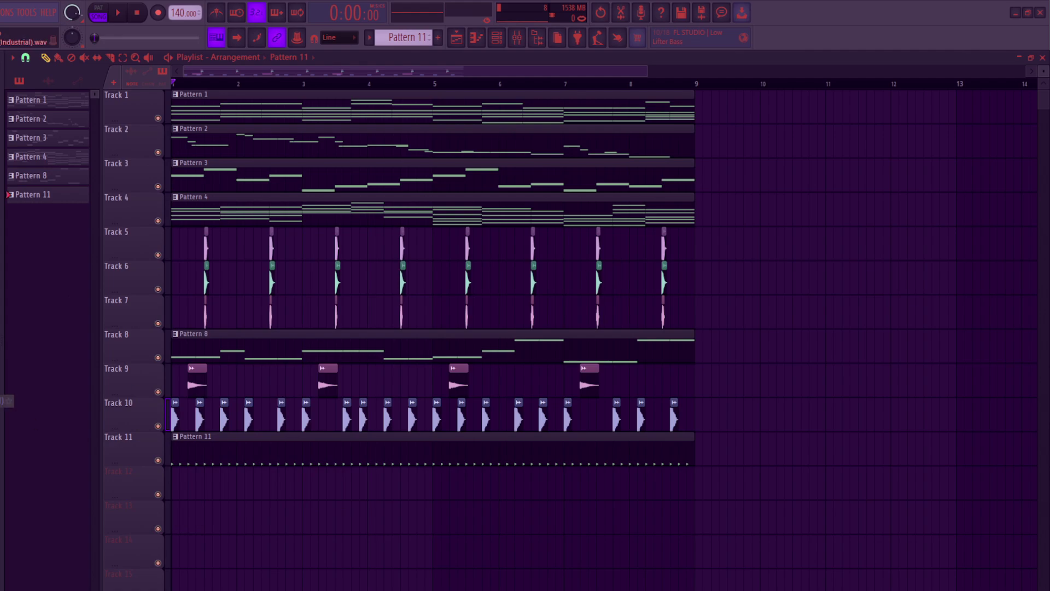
pyautogui.moveTo(61, 432); pyautogui.dragTo(161, 470)
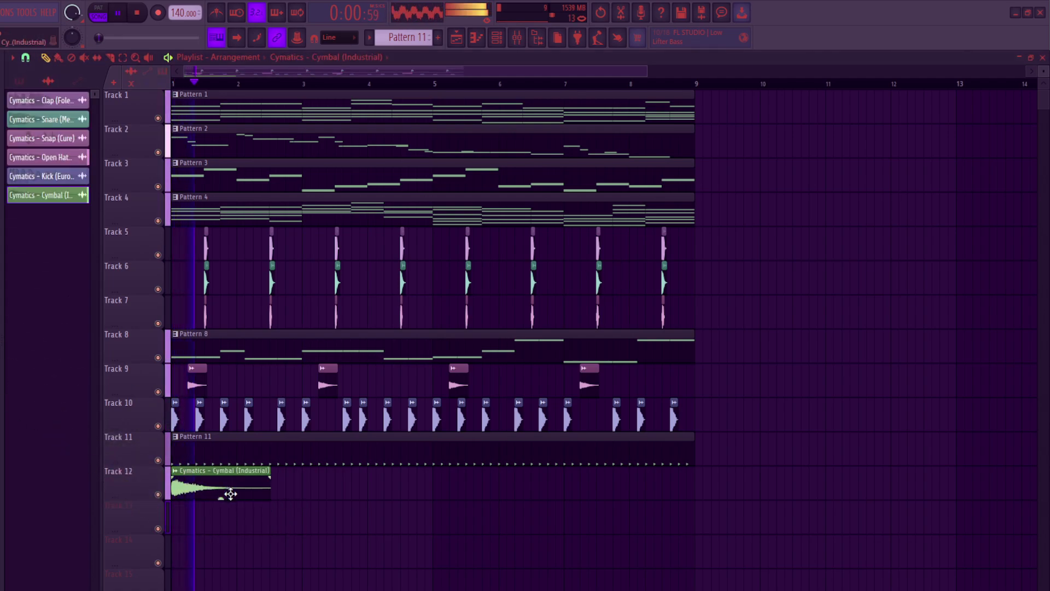
pyautogui.moveTo(220, 497); pyautogui.dragTo(221, 499)
pyautogui.press('space')
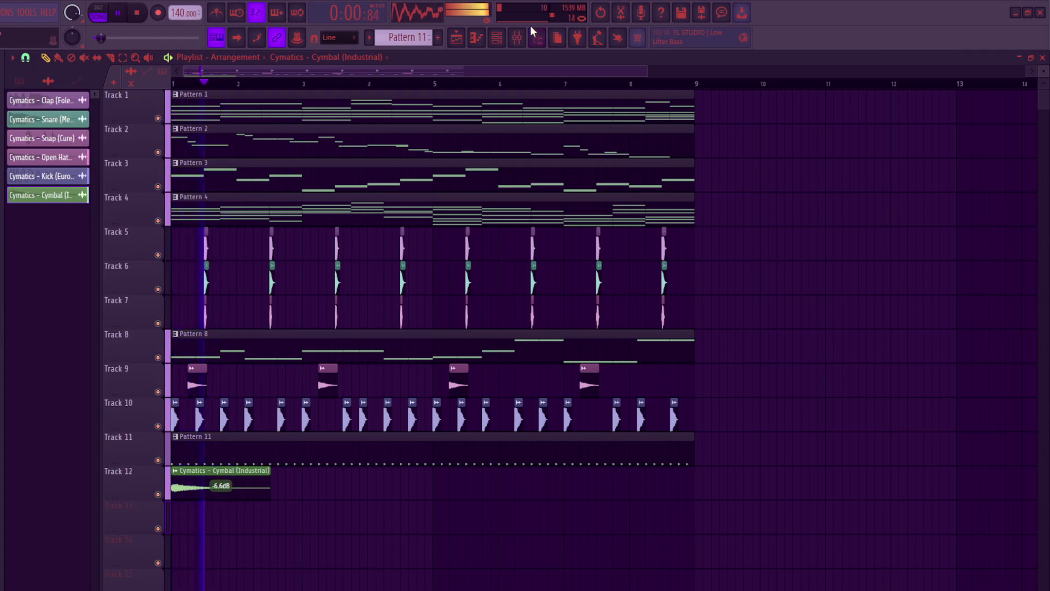
# - Open the mixer, route the Cymbal (Industrial) channel to Insert 13 from the channel rack, and close the rack
pyautogui.click(522, 40)
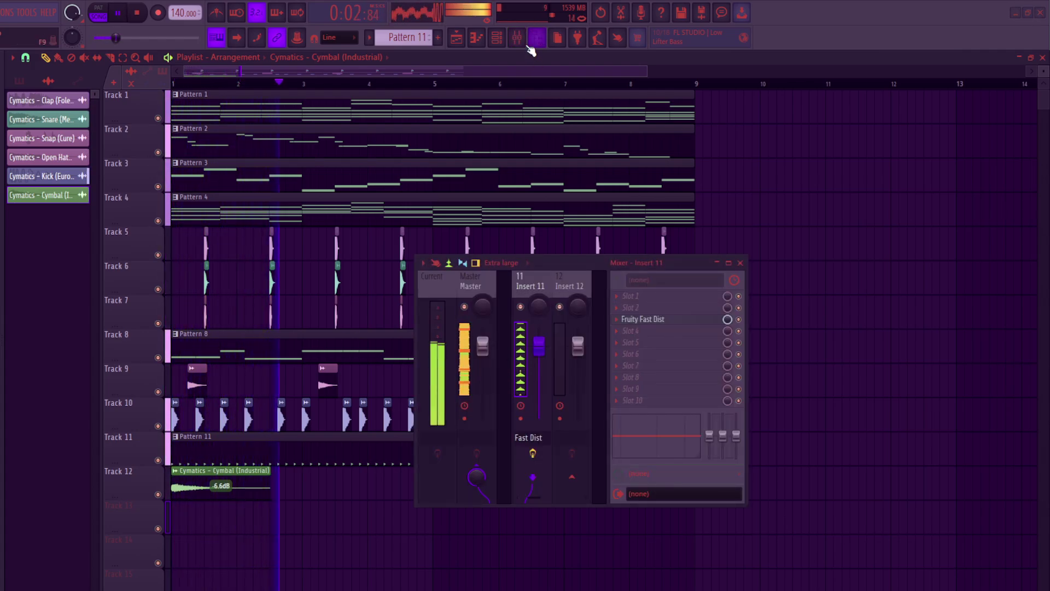
pyautogui.click(497, 38)
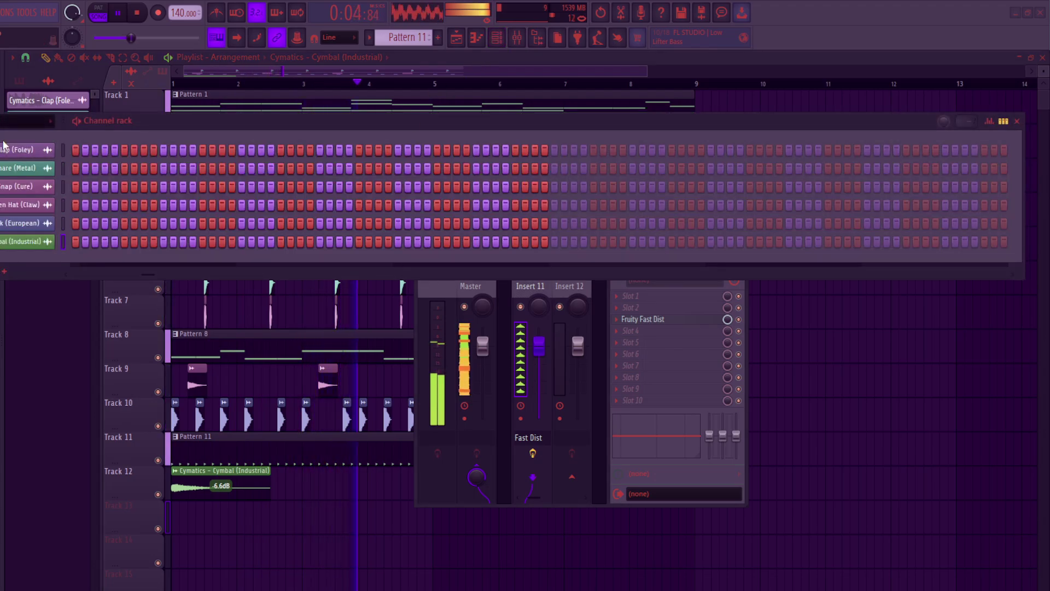
pyautogui.scroll(-3, 547, 382)
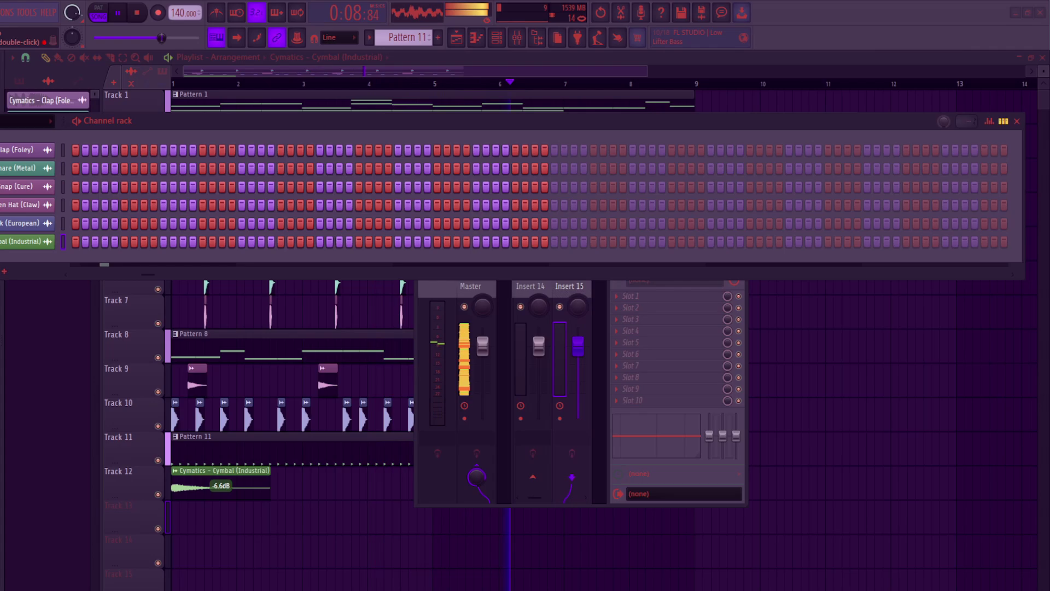
pyautogui.scroll(2, 547, 383)
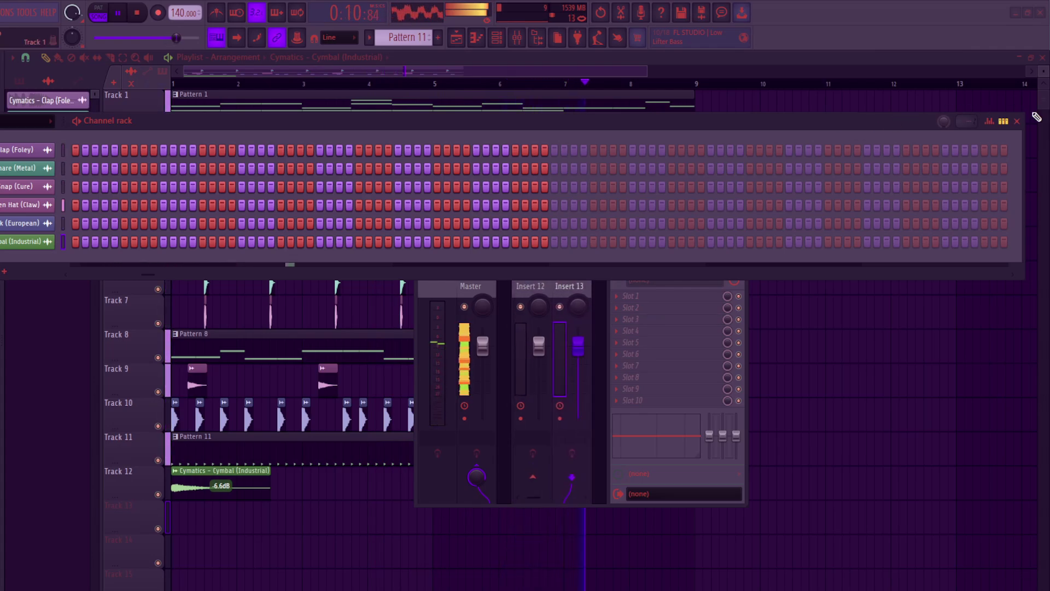
pyautogui.click(1016, 121)
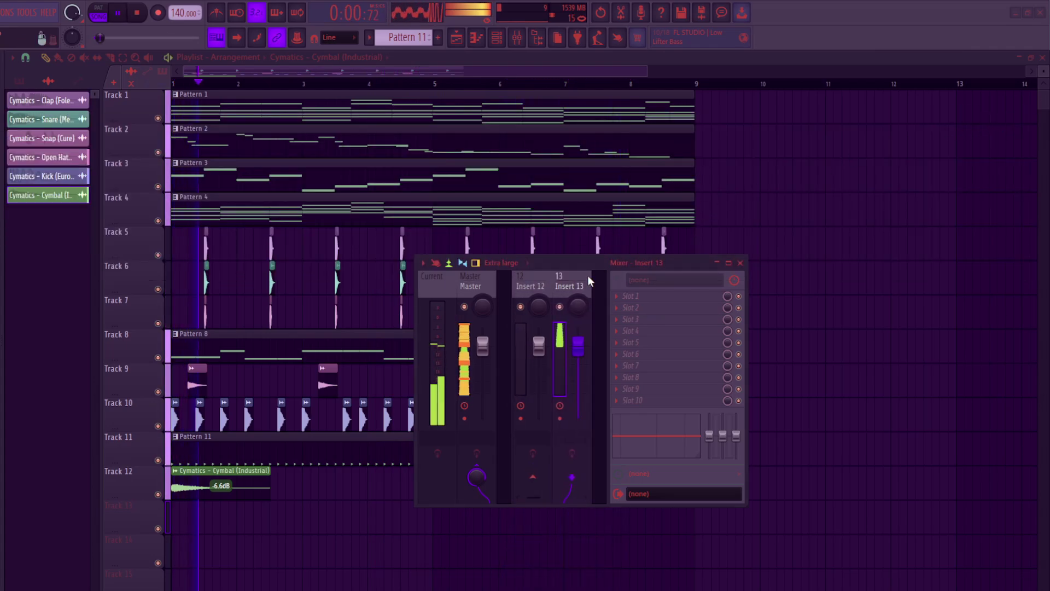
# - Reroute the Cymbal (Industrial) channel to Insert 12 from the channel rack, close the rack and widen the mixer window
pyautogui.click(496, 37)
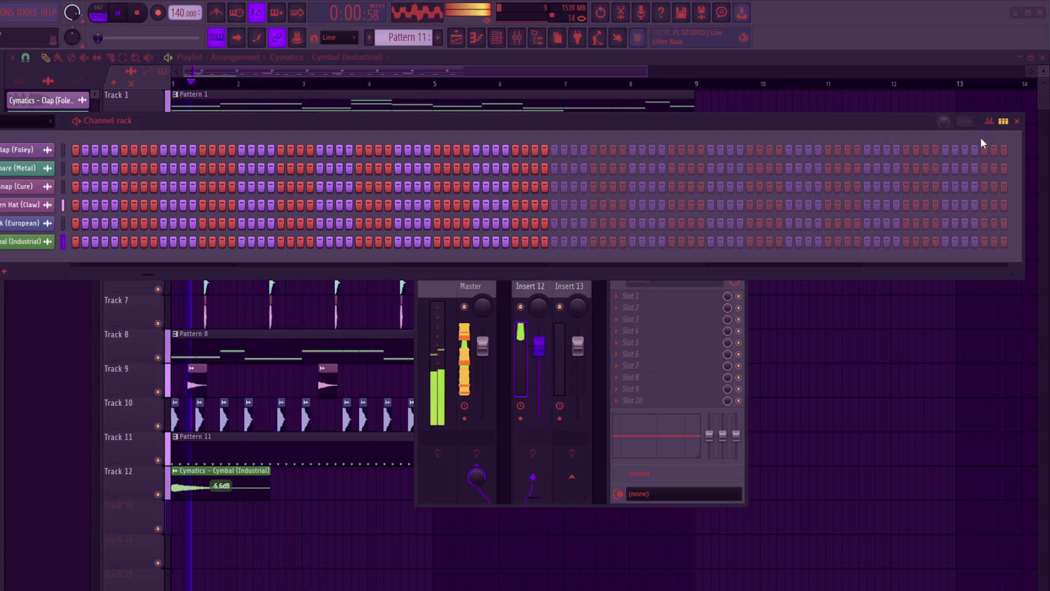
pyautogui.click(1016, 122)
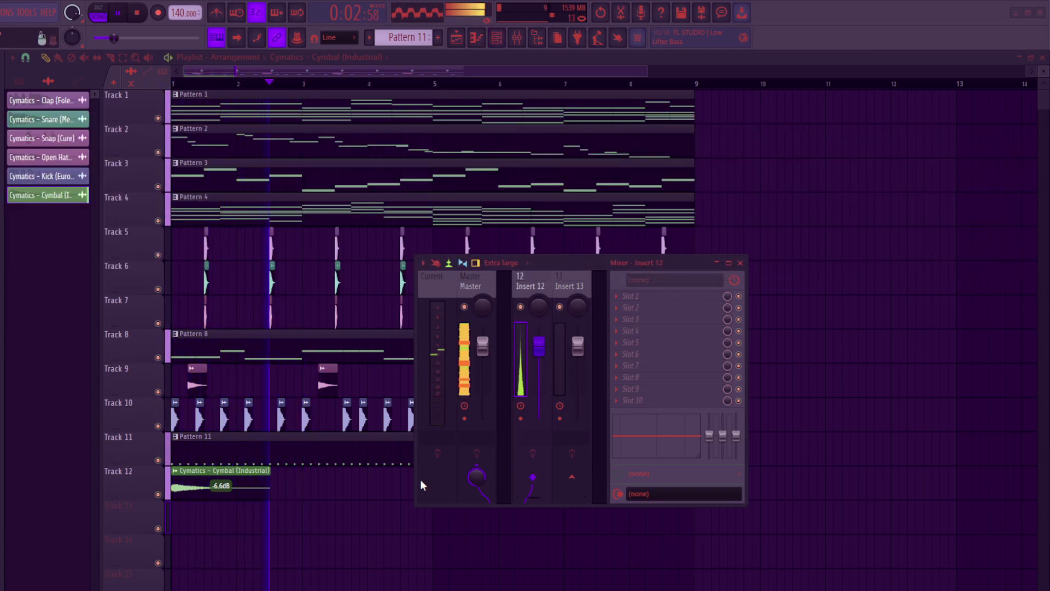
pyautogui.moveTo(418, 487); pyautogui.dragTo(309, 486)
pyautogui.scroll(7, 441, 500)
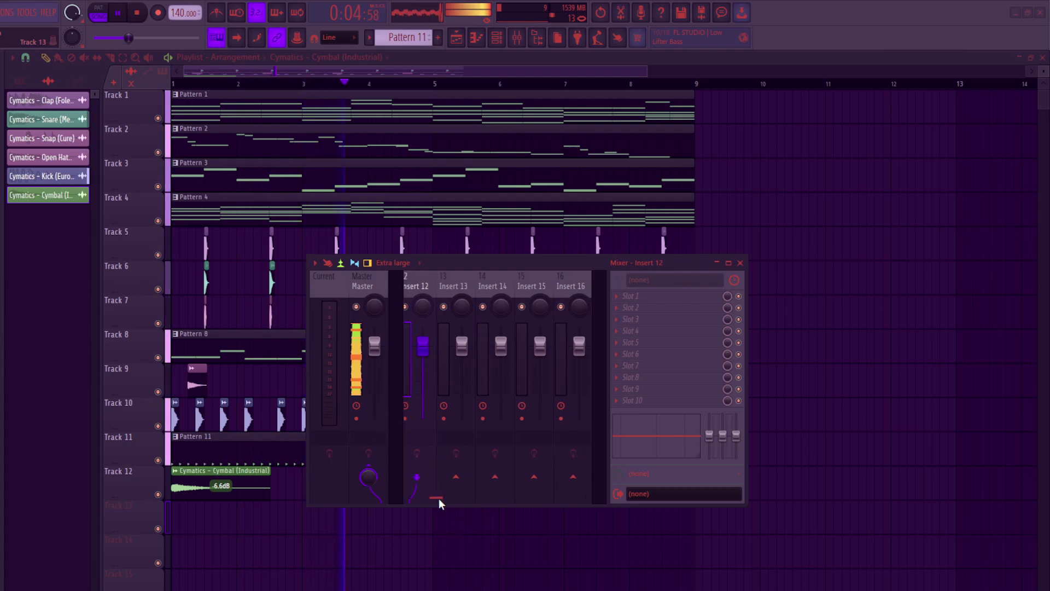
# - Copy the Fruity Fast Dist with its settings from Insert 11 into the first effect slot of Insert 12
pyautogui.scroll(-10, 435, 497)
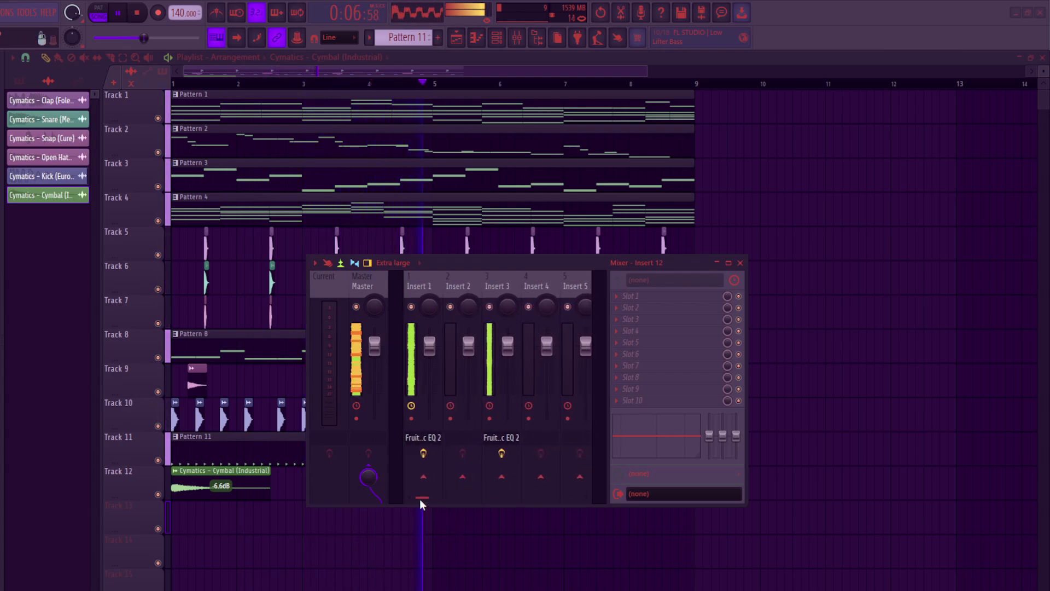
pyautogui.scroll(5, 434, 499)
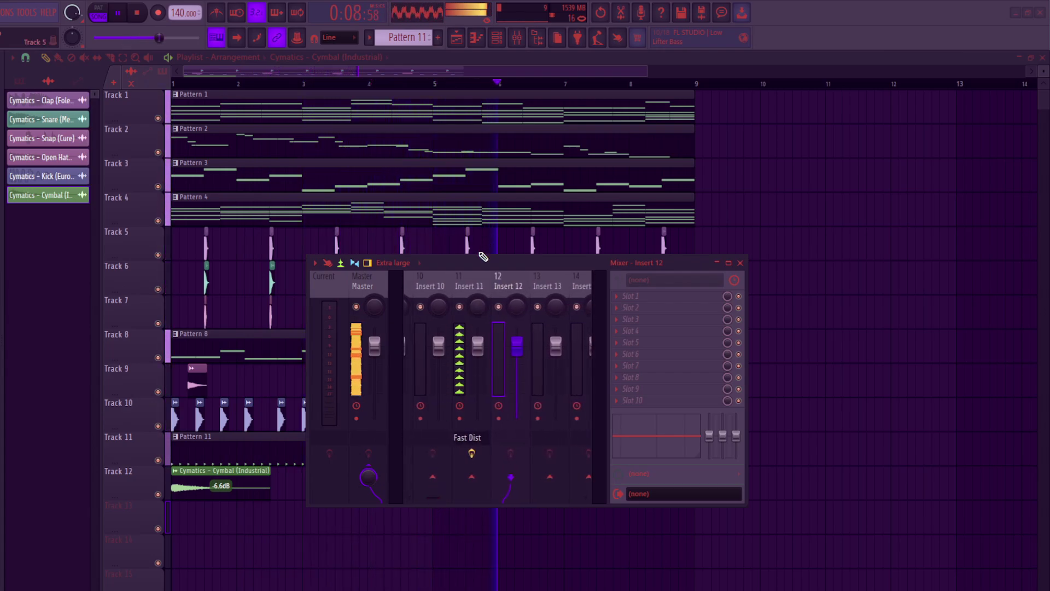
pyautogui.click(470, 284)
pyautogui.click(616, 320)
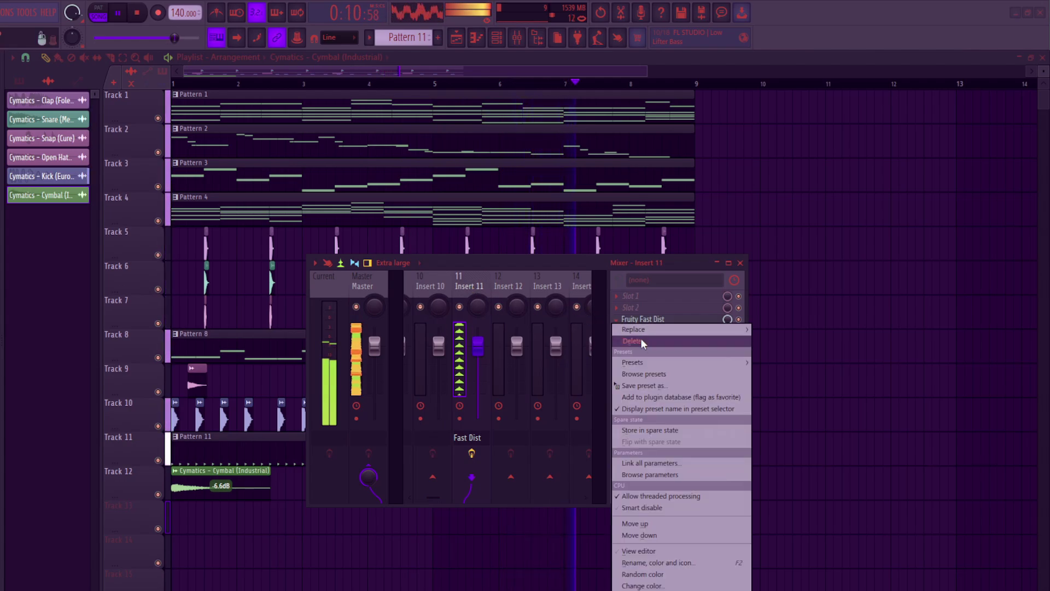
pyautogui.click(636, 385)
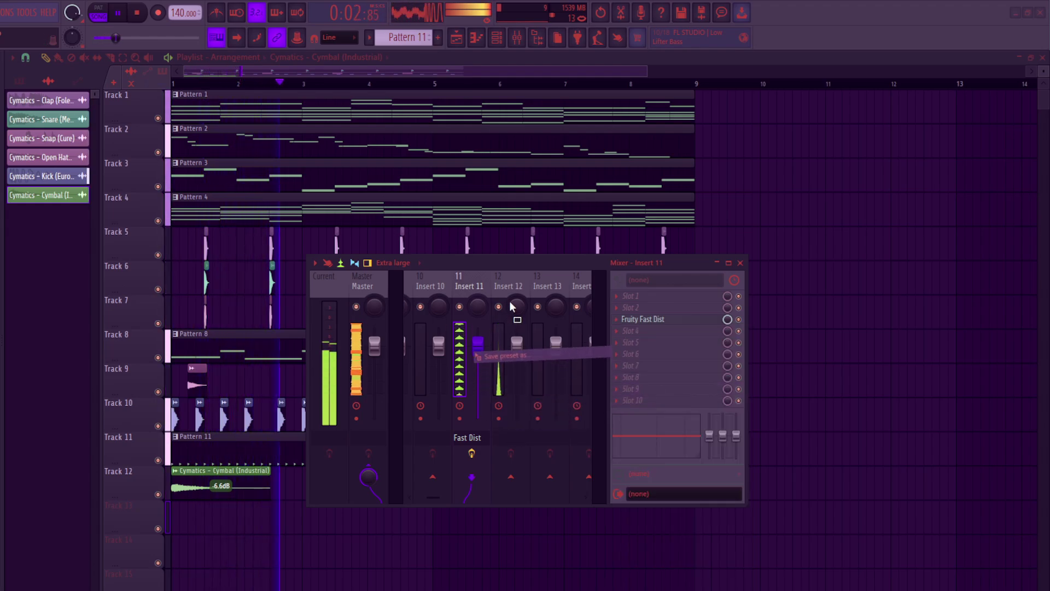
pyautogui.moveTo(510, 287); pyautogui.dragTo(509, 289)
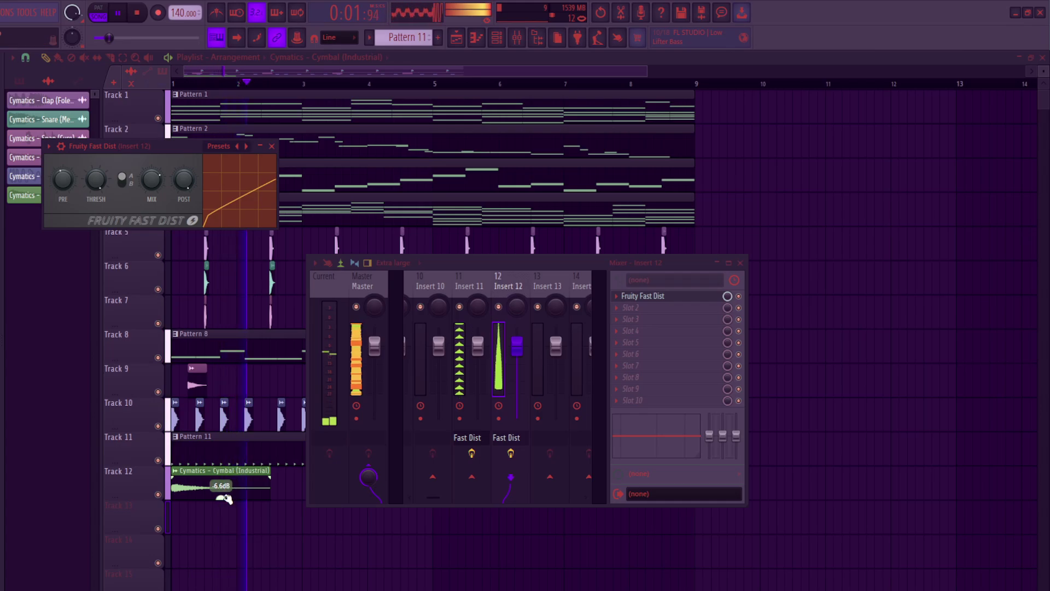
# - Close Fruity Fast Dist, lower the cymbal clip's gain to -10.9 dB, and normalize the sample in its channel settings
pyautogui.click(271, 146)
pyautogui.press('space')
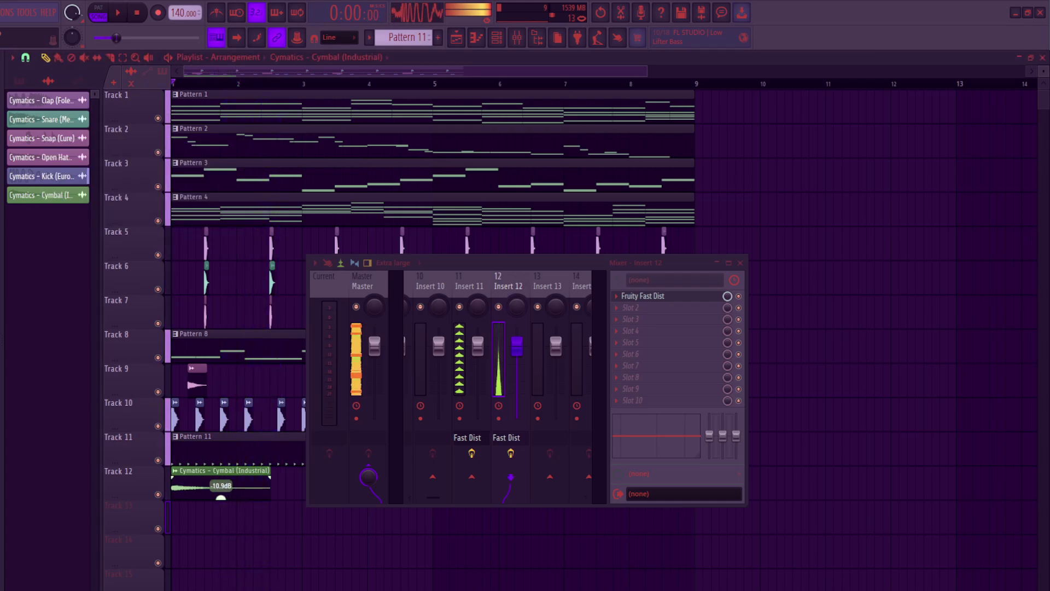
pyautogui.doubleClick(219, 484)
pyautogui.moveTo(463, 274); pyautogui.dragTo(571, 270)
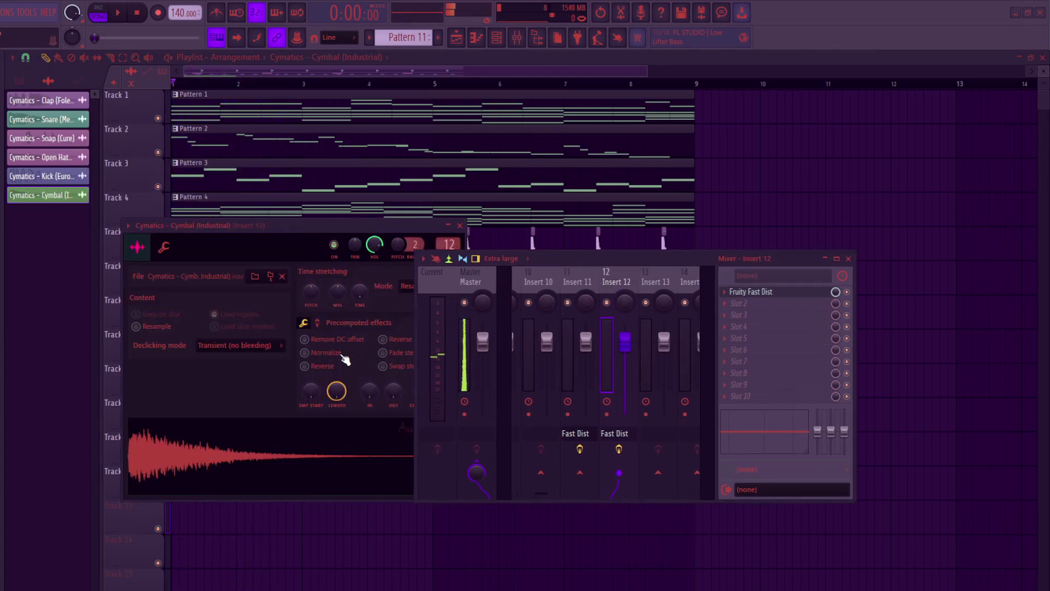
pyautogui.press('space')
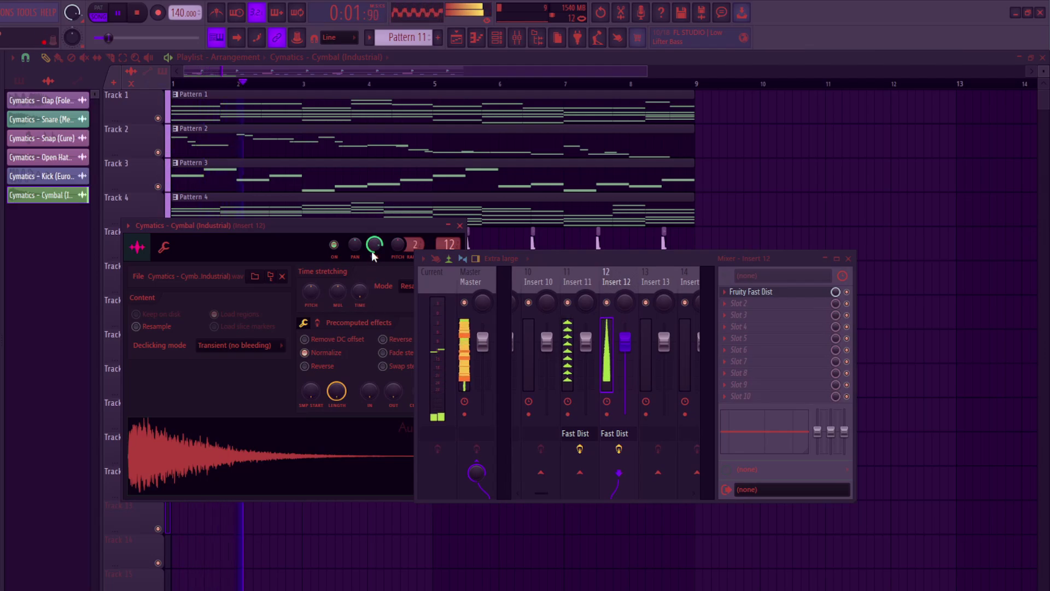
pyautogui.press('space')
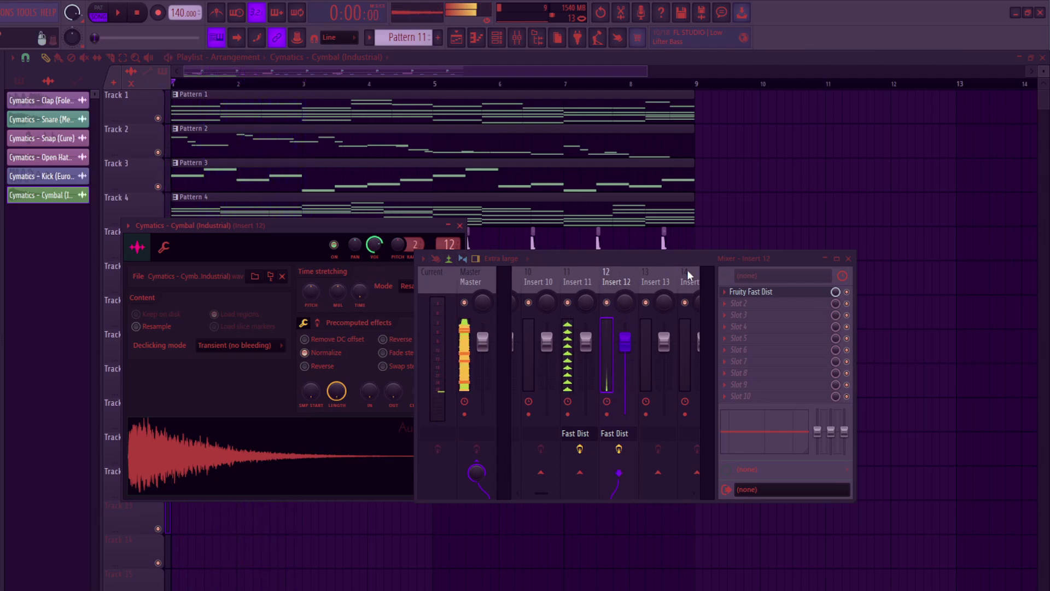
pyautogui.press('space')
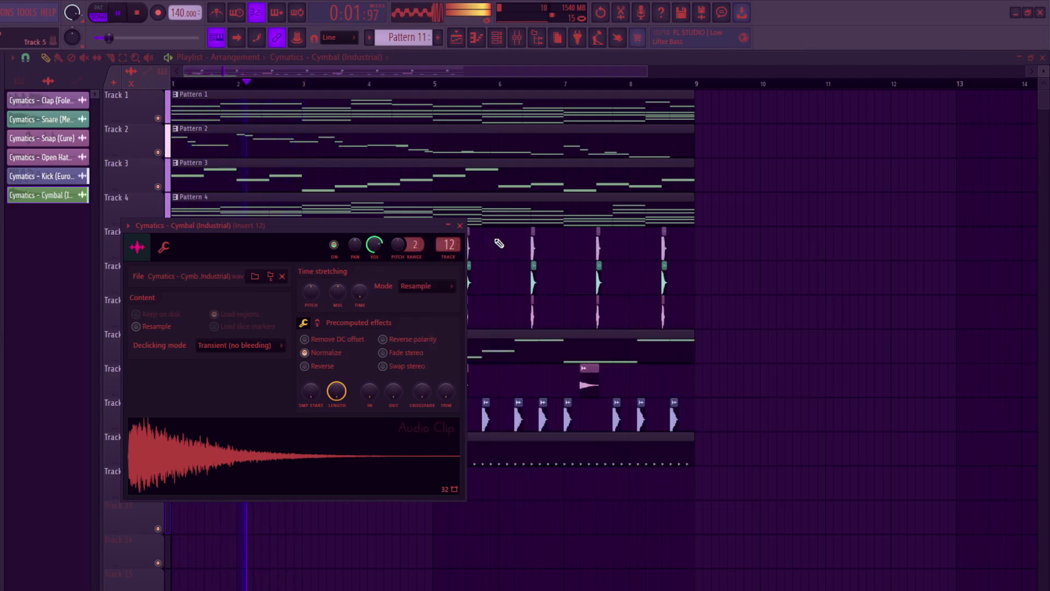
pyautogui.click(460, 226)
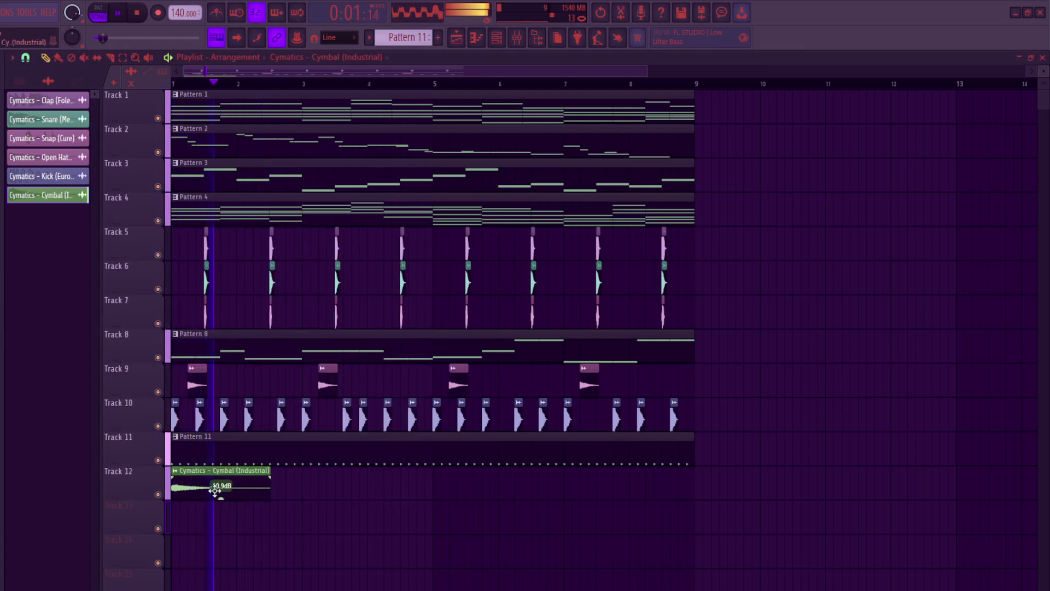
# - Lower the cymbal clip's gain on Track 12 to -12.6 dB and replay the arrangement from the start
pyautogui.press('space')
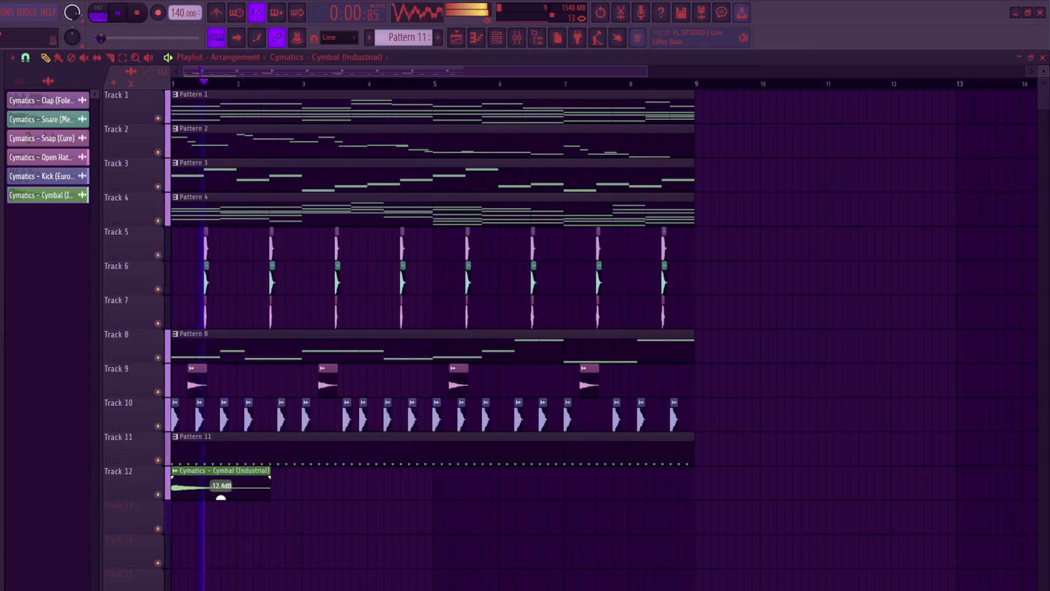
pyautogui.moveTo(221, 498); pyautogui.dragTo(220, 497)
pyautogui.press('space')
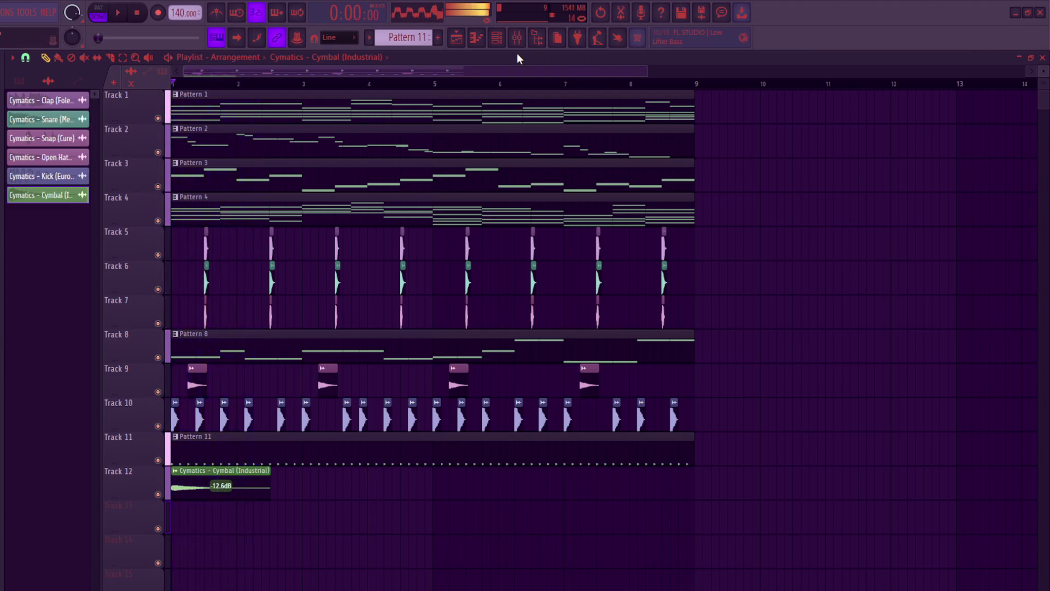
pyautogui.press('space')
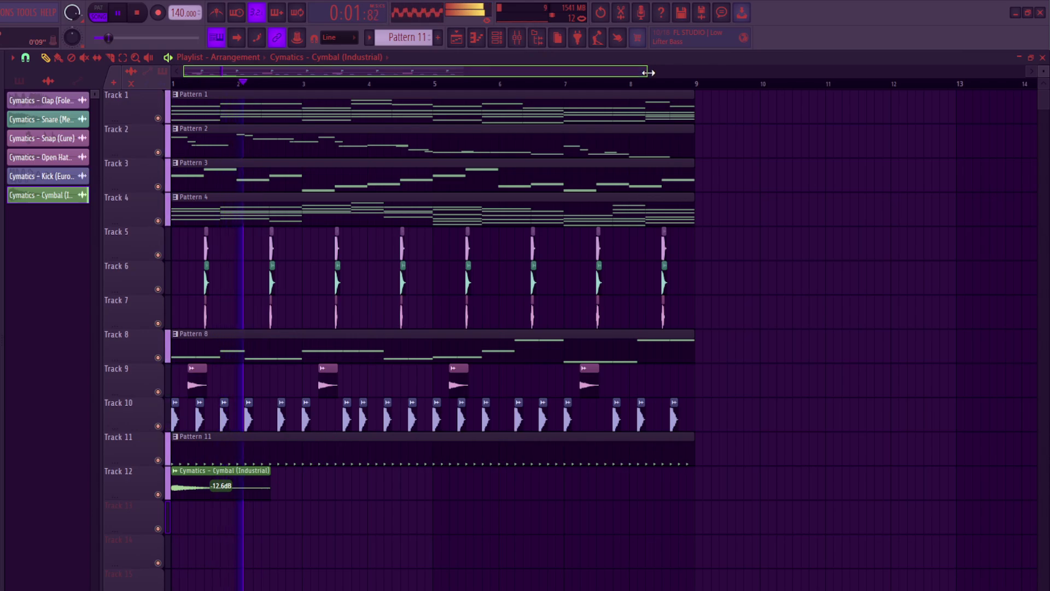
# - Show all channels in the channel rack, route the 808 Phones (C) channel to mixer Insert 8, and close the rack
pyautogui.moveTo(648, 73); pyautogui.dragTo(721, 72)
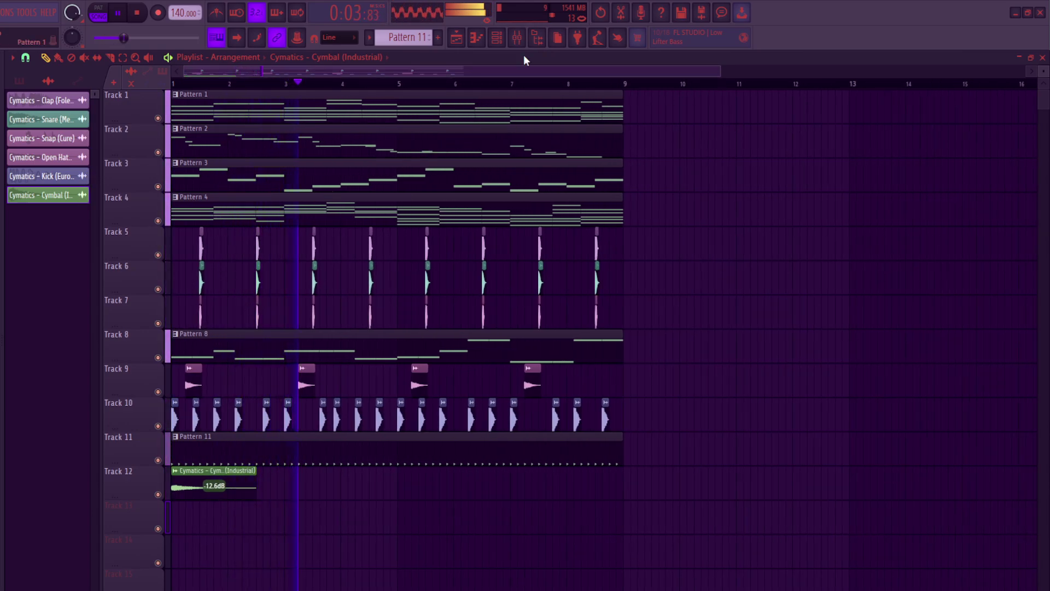
pyautogui.click(517, 38)
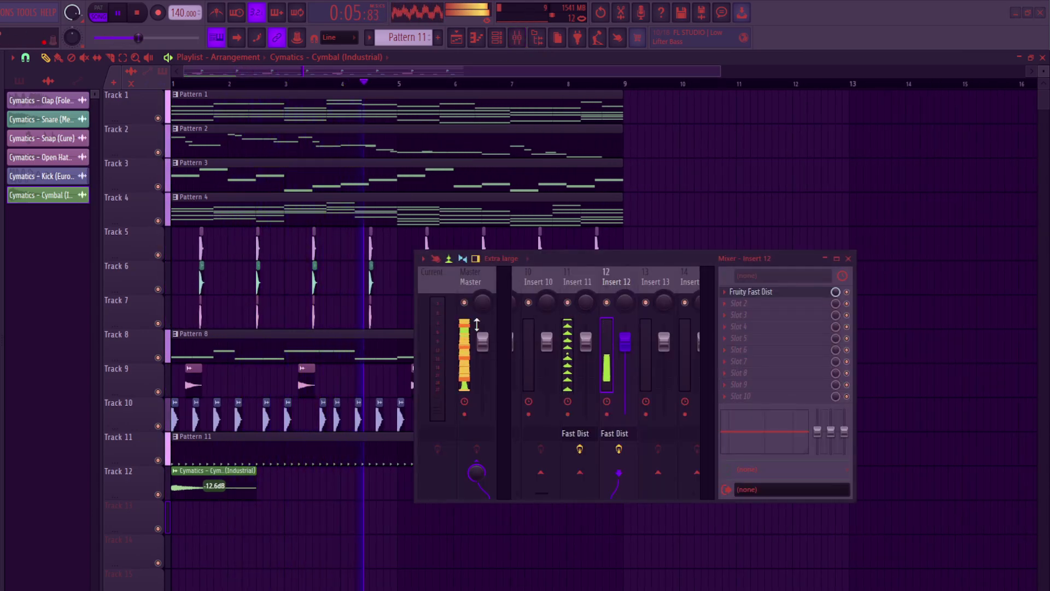
pyautogui.click(497, 37)
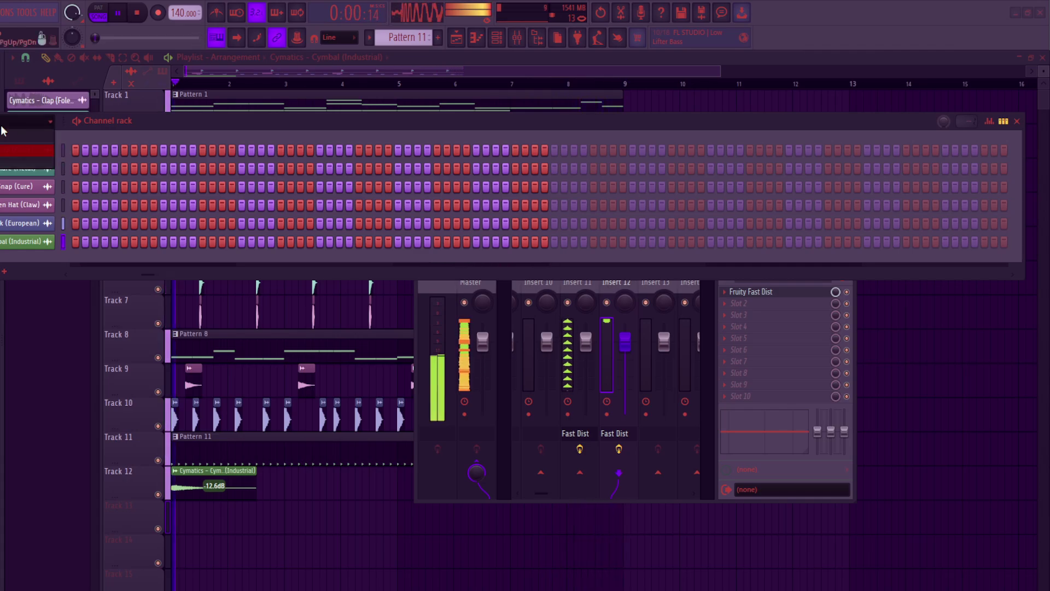
pyautogui.click(11, 137)
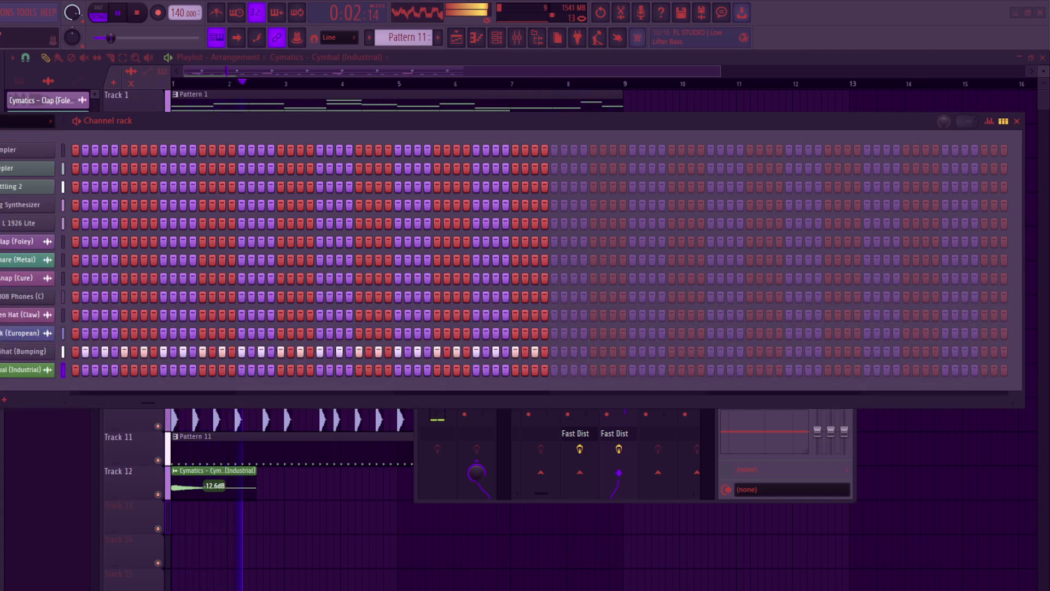
pyautogui.moveTo(137, 119); pyautogui.dragTo(240, 171)
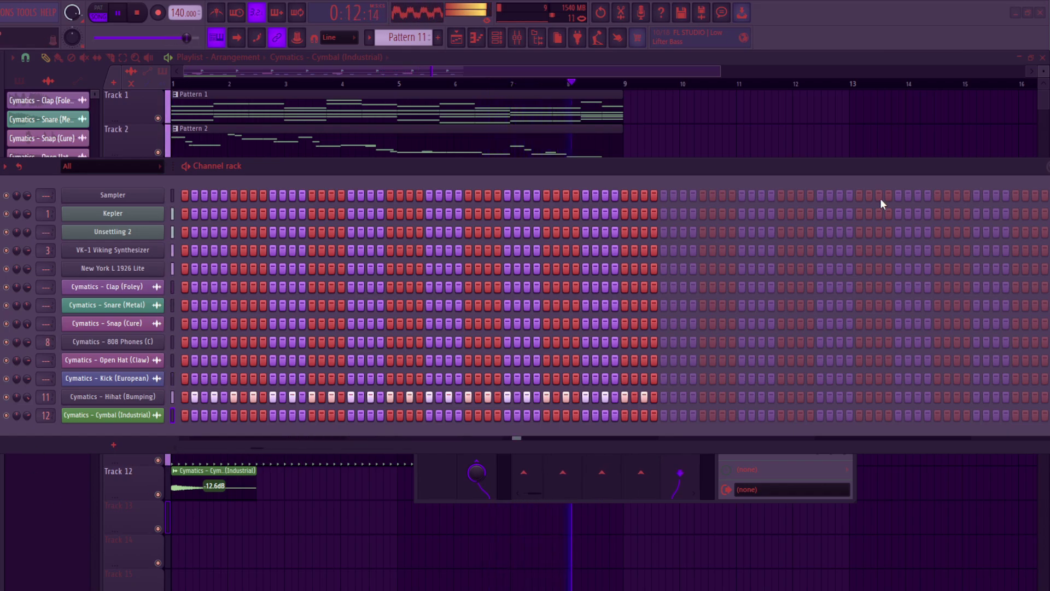
pyautogui.moveTo(908, 167); pyautogui.dragTo(755, 161)
pyautogui.click(971, 161)
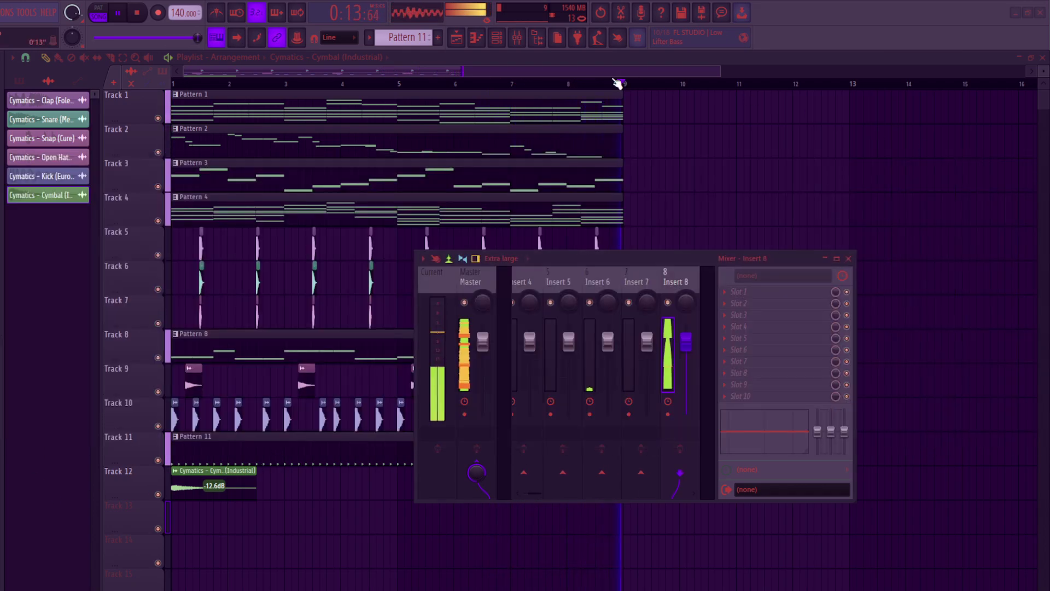
# - Load the Frontier limiter into the second effect slot of Insert 8 and close the mixer
pyautogui.click(519, 38)
pyautogui.click(519, 39)
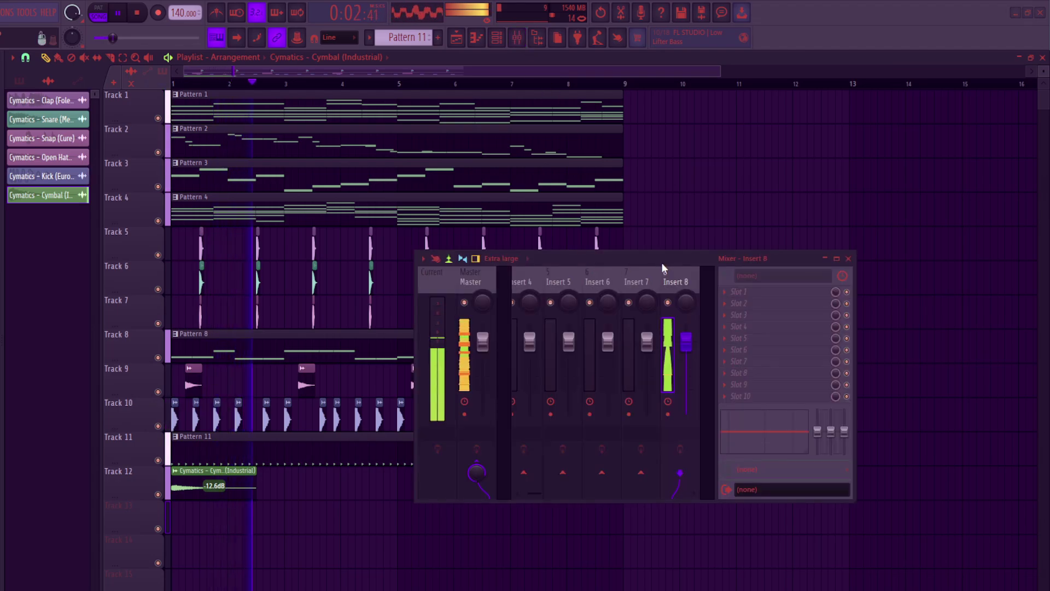
pyautogui.click(755, 309)
pyautogui.moveTo(757, 315)
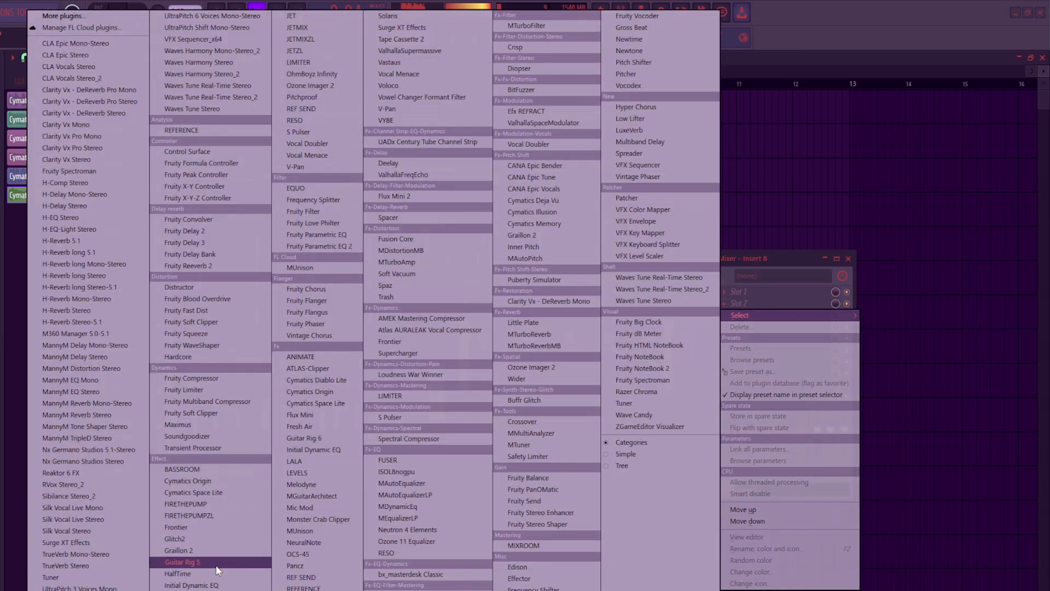
pyautogui.click(218, 527)
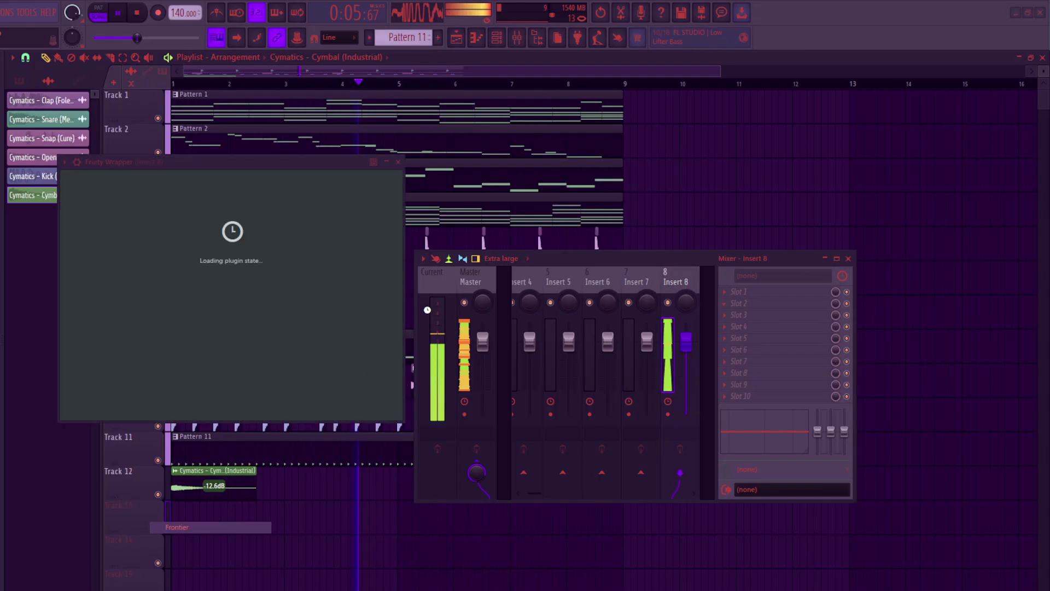
pyautogui.click(849, 258)
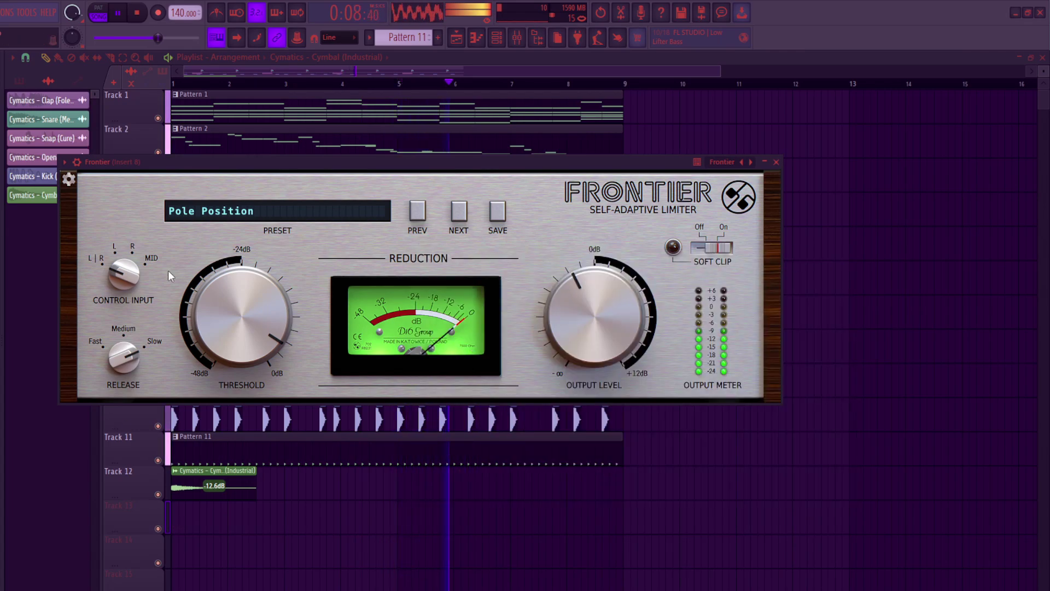
# - Apply Frontier's Potent Mastering preset to the 808, set its threshold to about -9.2 dB, and close the plugin
pyautogui.click(234, 211)
pyautogui.click(238, 535)
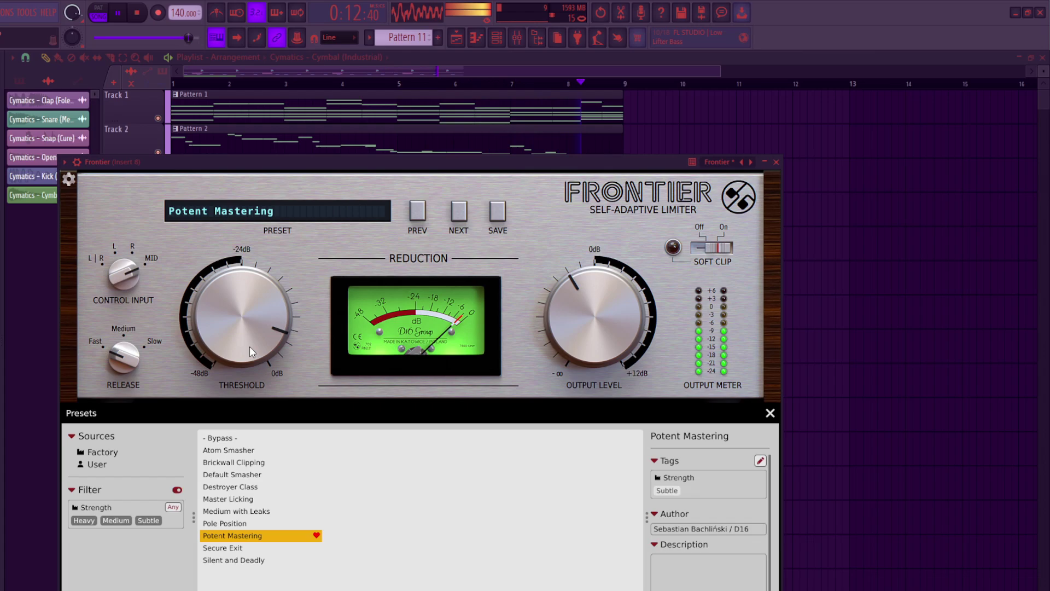
pyautogui.moveTo(249, 346); pyautogui.dragTo(277, 333)
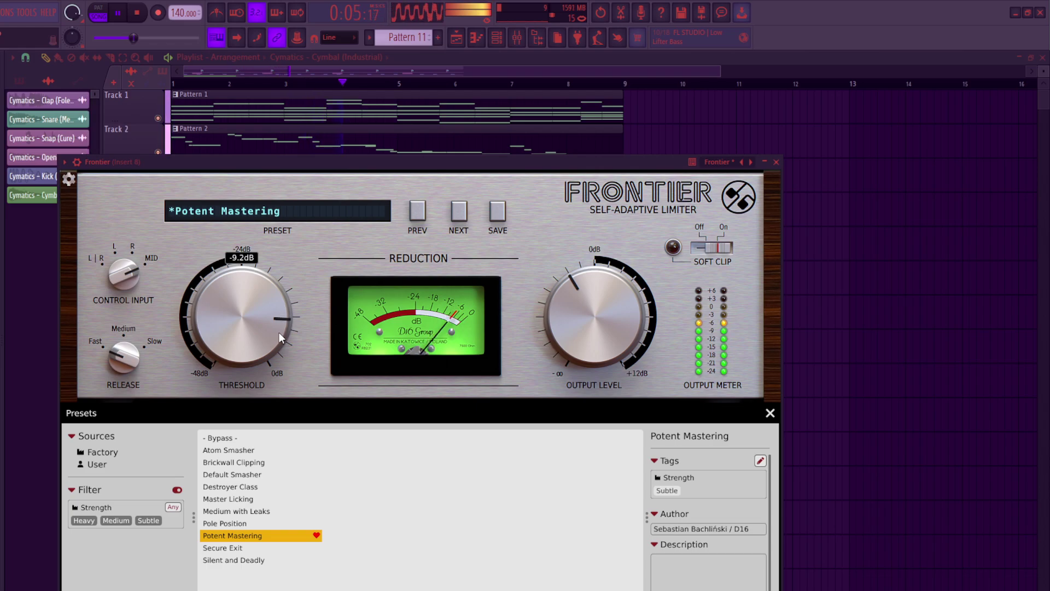
pyautogui.click(776, 162)
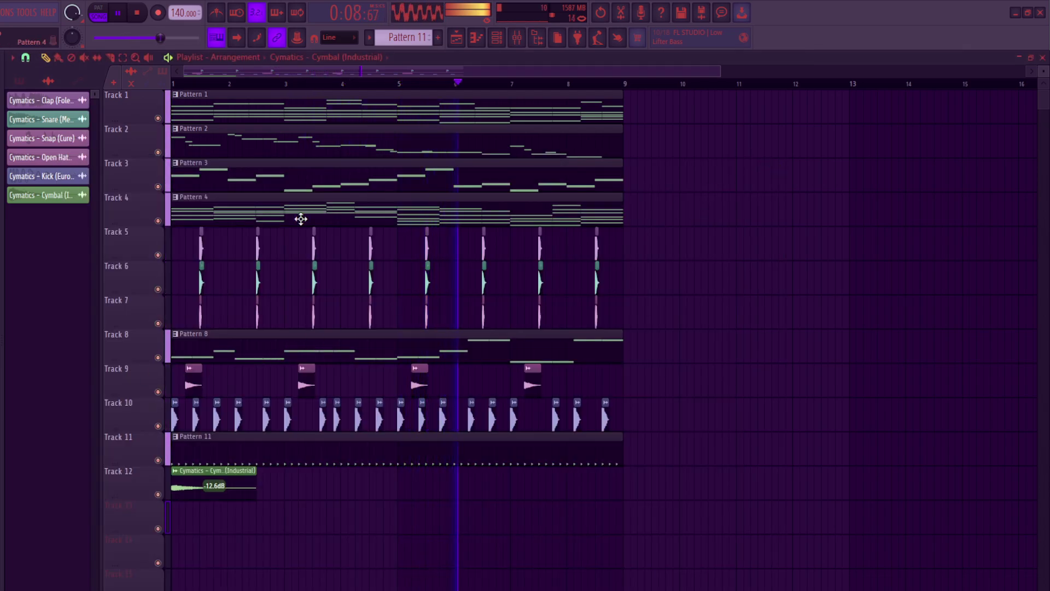
# - Check the mixer and the channel rack's channel list, close the rack, and replay the arrangement from the start
pyautogui.click(519, 36)
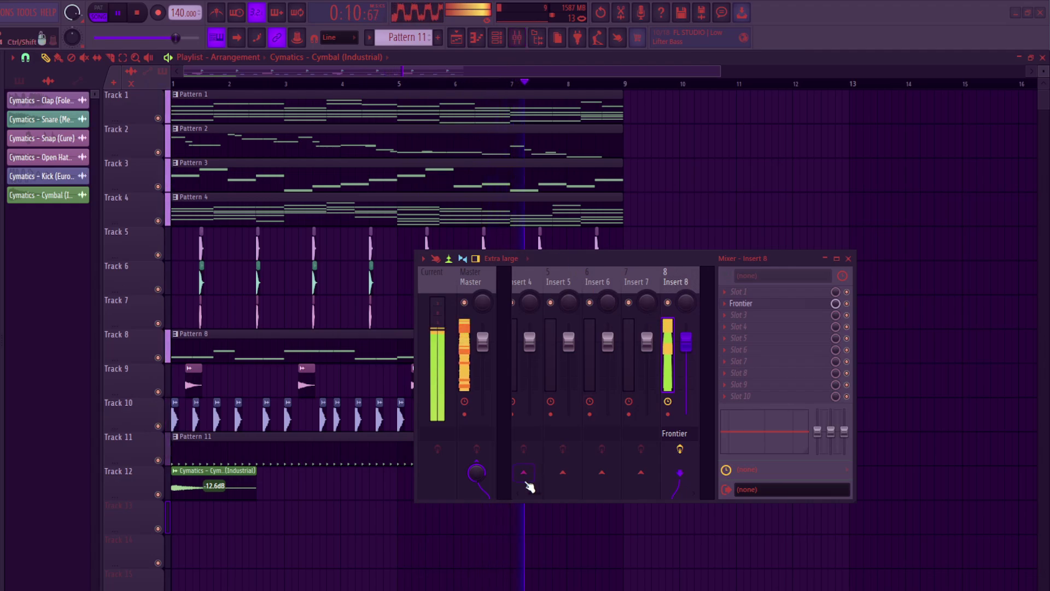
pyautogui.press('F6')
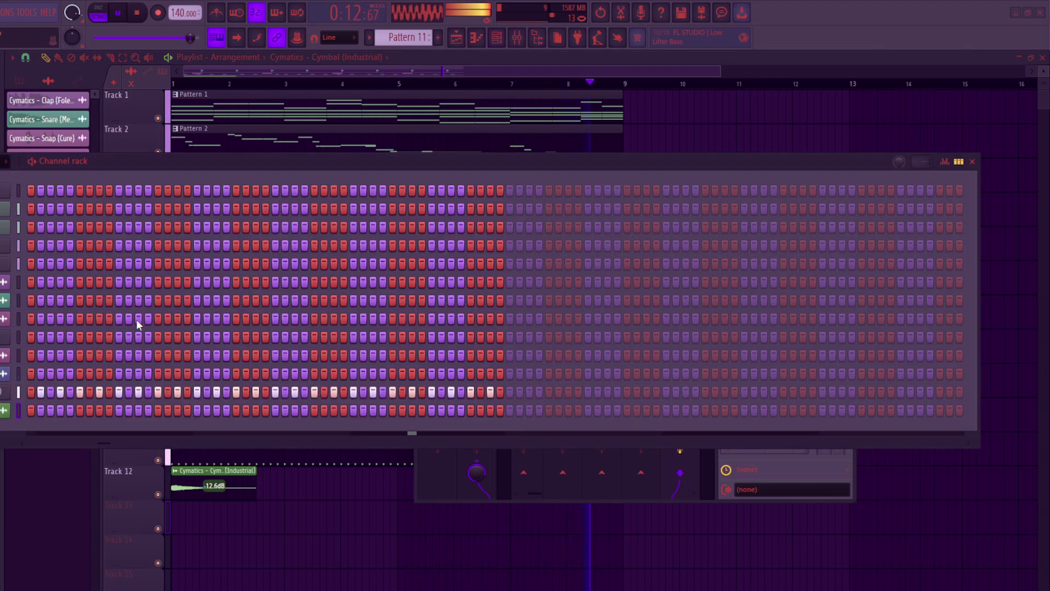
pyautogui.moveTo(189, 158); pyautogui.dragTo(240, 164)
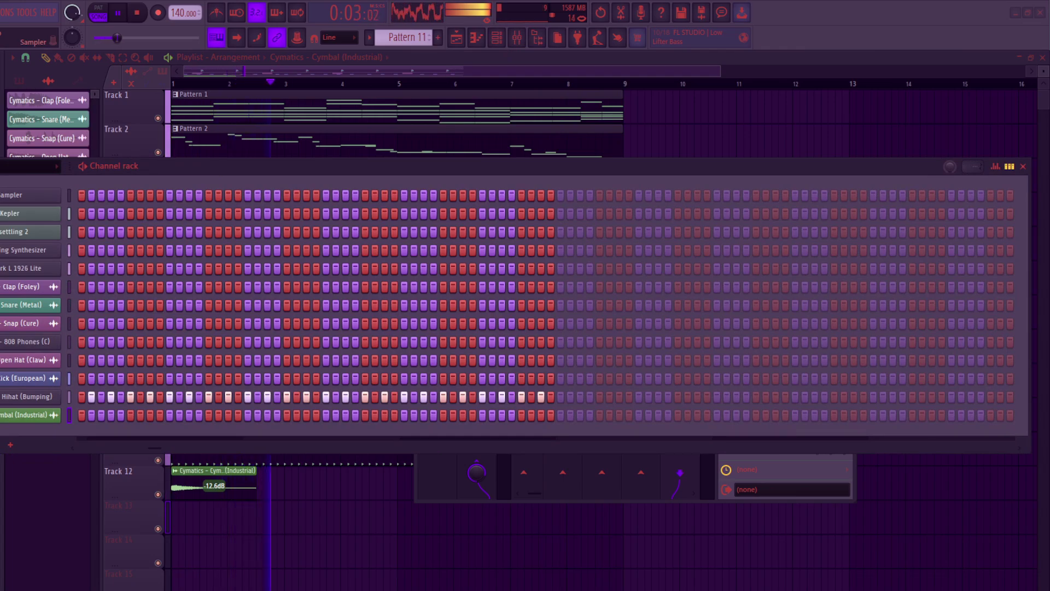
pyautogui.press('space')
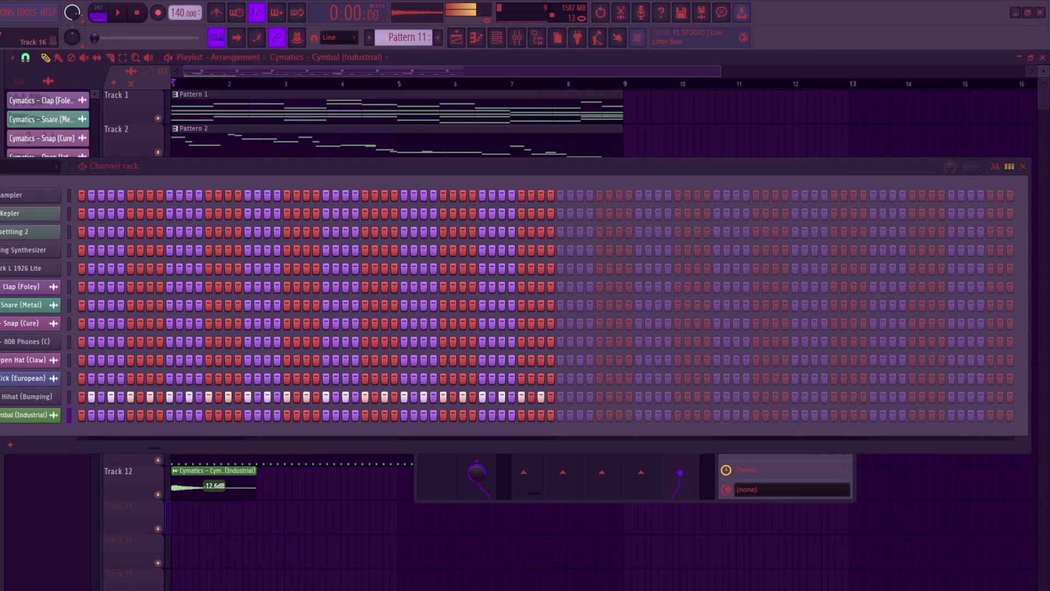
pyautogui.press('F6')
pyautogui.press('space')
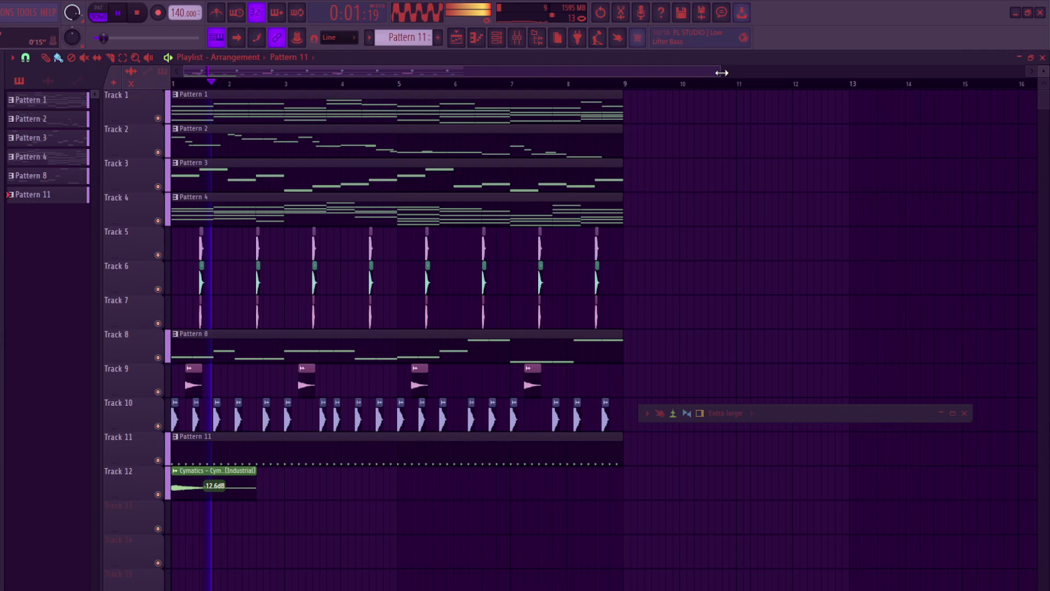
# - Select all clips on Tracks 1 to 12 and clone the eight-bar section twice in a row
pyautogui.moveTo(721, 71); pyautogui.dragTo(965, 67)
pyautogui.moveTo(560, 532); pyautogui.dragTo(171, 89)
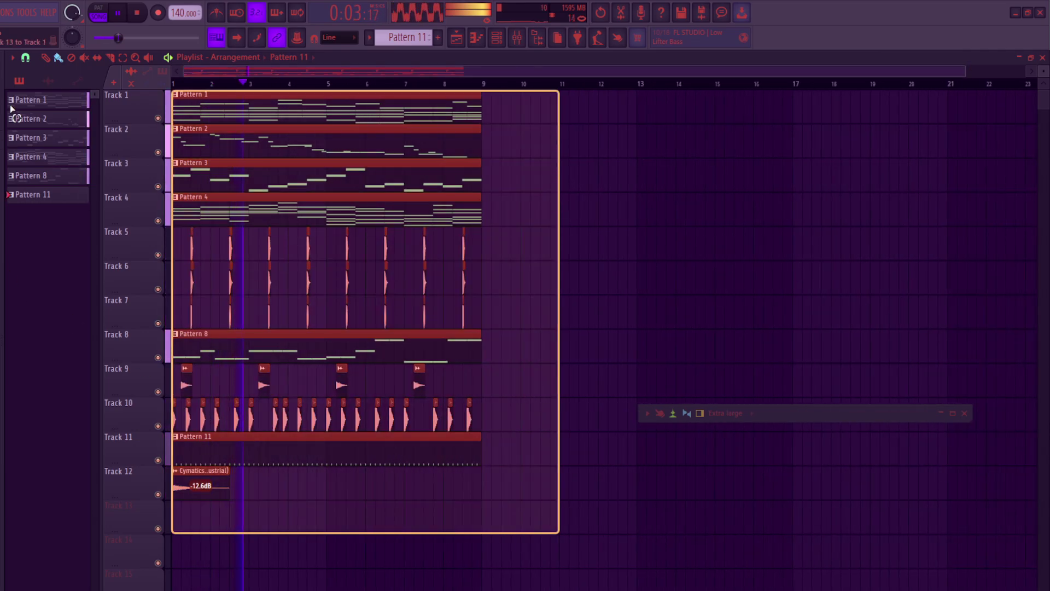
pyautogui.moveTo(209, 125); pyautogui.dragTo(821, 123)
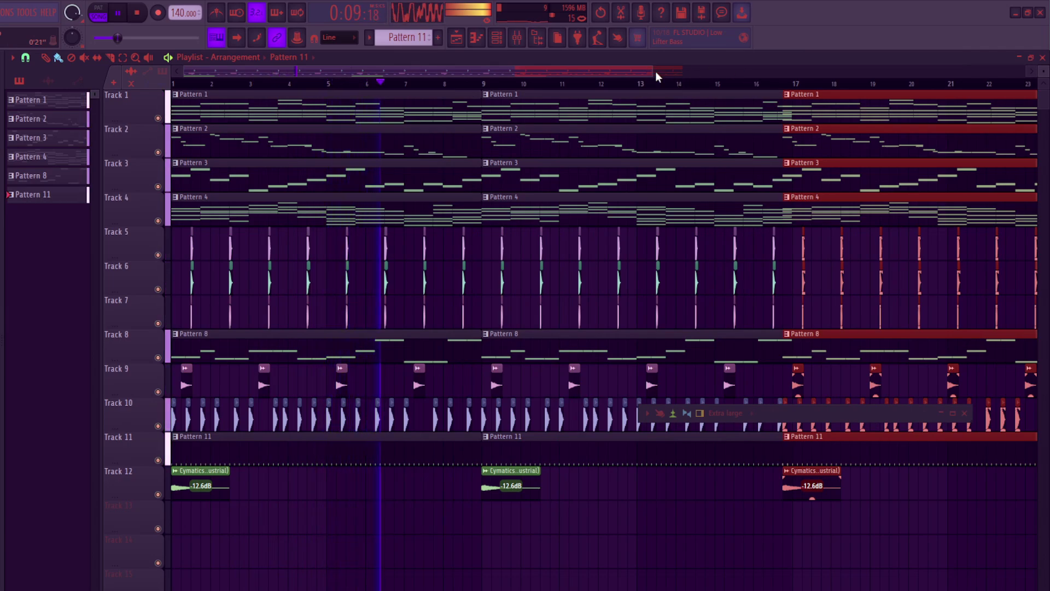
# - Try to clone all three arrangement sections together to bar 25, and replay the song from the start
pyautogui.scroll(-4, 655, 71)
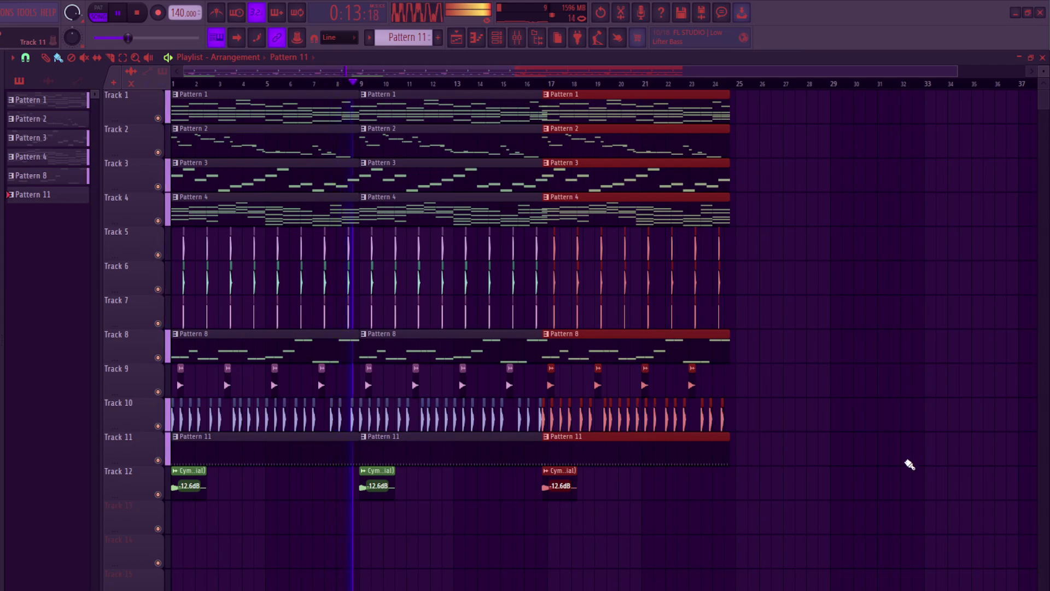
pyautogui.moveTo(936, 529); pyautogui.dragTo(35, 103)
pyautogui.moveTo(269, 151); pyautogui.dragTo(790, 112)
pyautogui.moveTo(665, 68); pyautogui.dragTo(1012, 66)
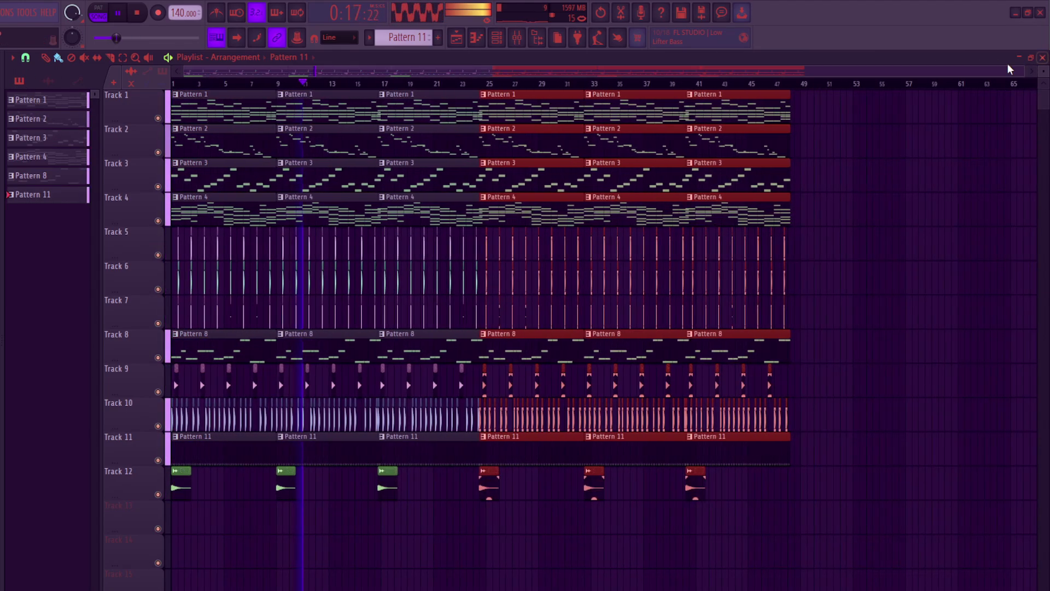
pyautogui.moveTo(519, 105); pyautogui.dragTo(528, 113)
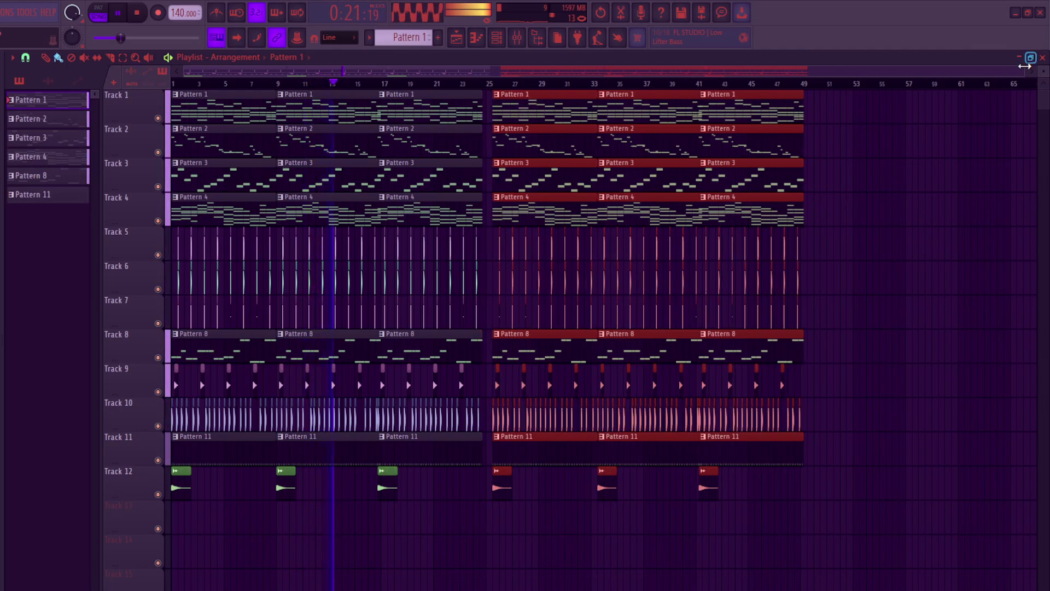
pyautogui.moveTo(1024, 66); pyautogui.dragTo(602, 70)
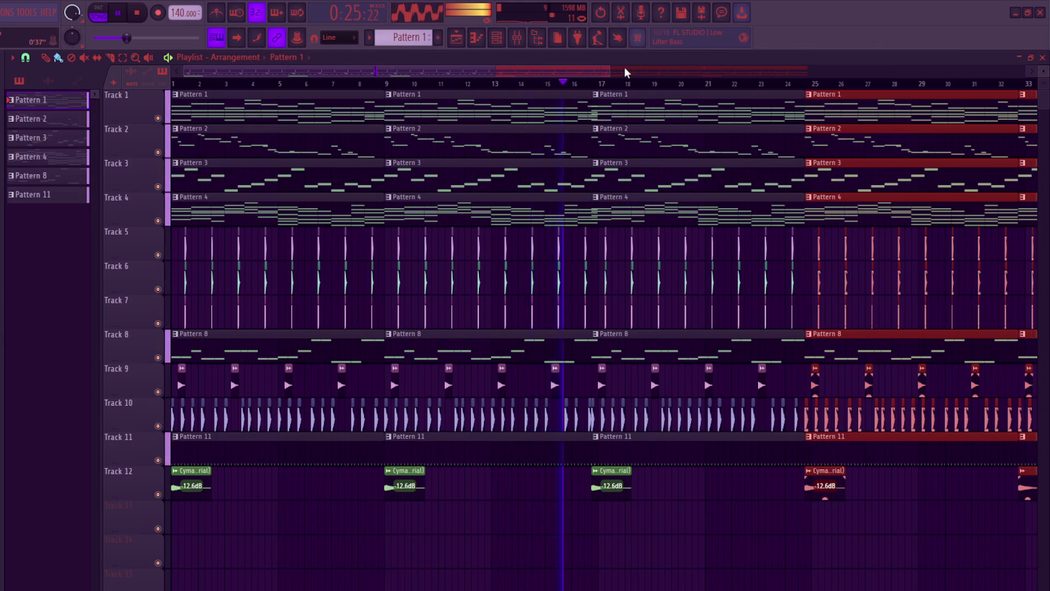
pyautogui.press('space')
pyautogui.press('space')
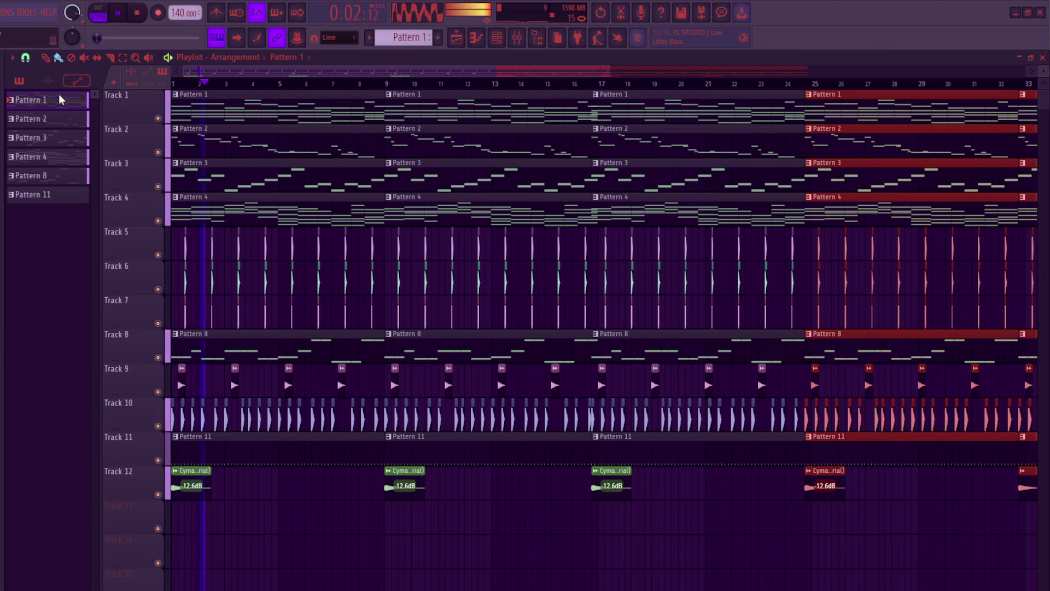
# - Undo the last clip move and the clones placed after the section at bar 9
pyautogui.hotkey('ctrl', 'alt', 'z')
pyautogui.hotkey('ctrl', 'alt', 'z')
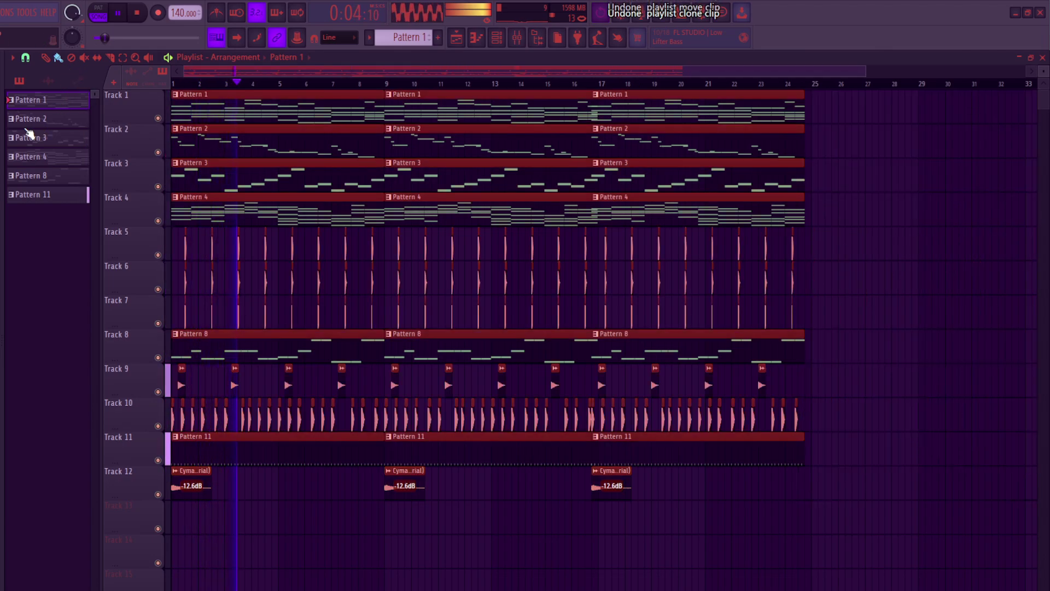
pyautogui.hotkey('ctrl', 'alt', 'z')
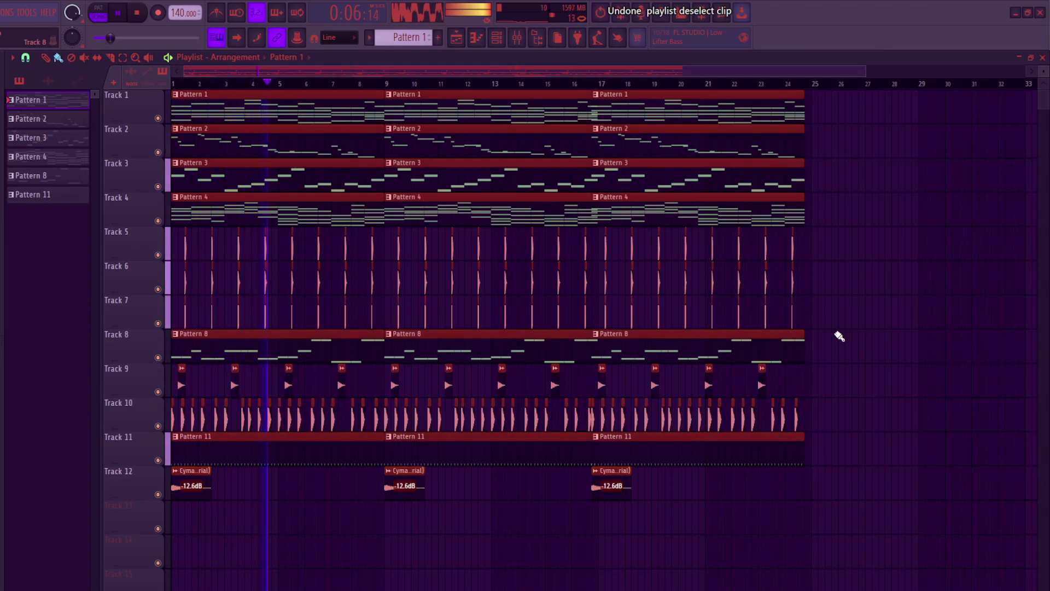
pyautogui.hotkey('ctrl', 'alt', 'z')
pyautogui.hotkey('ctrl', 'alt', 'z')
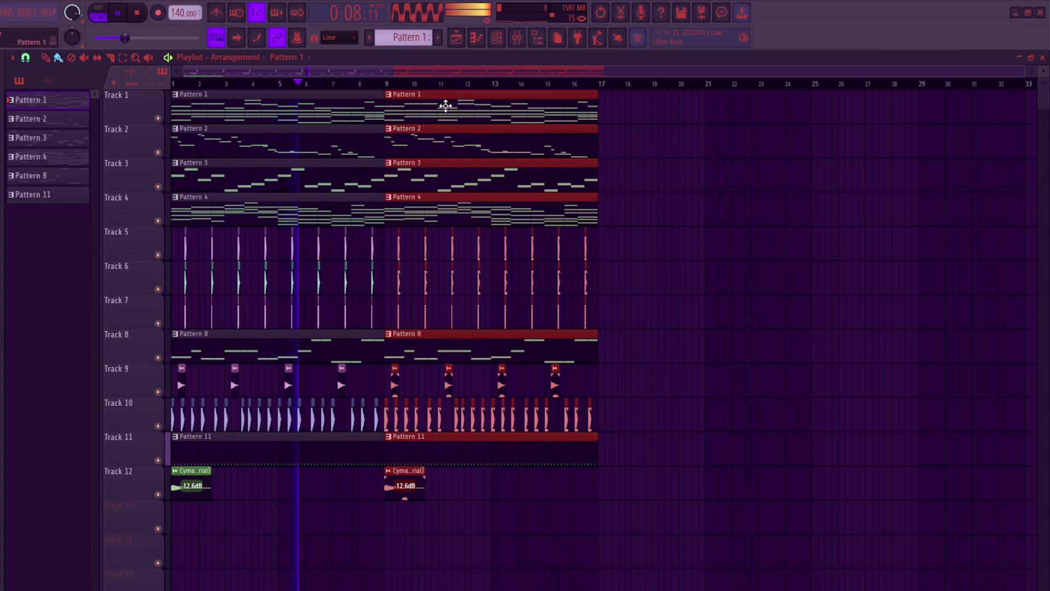
# - Clone the section at bar 9 to bars 17 and 25, and duplicate the resulting 32 bars to bar 33
pyautogui.moveTo(446, 106); pyautogui.dragTo(851, 99)
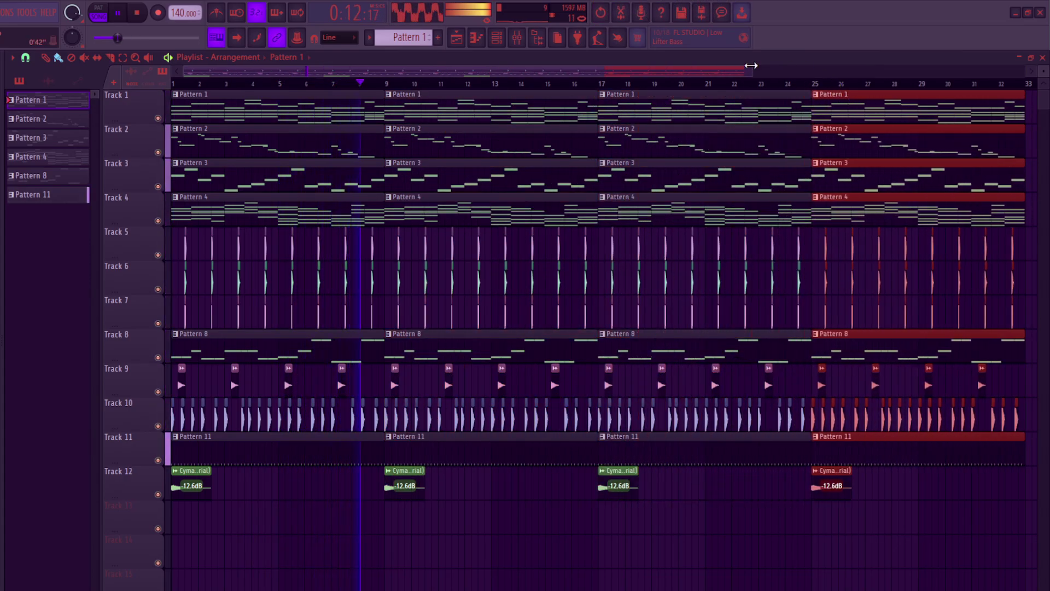
pyautogui.moveTo(751, 65); pyautogui.dragTo(1025, 65)
pyautogui.moveTo(791, 533); pyautogui.dragTo(759, 116)
pyautogui.moveTo(711, 71); pyautogui.dragTo(875, 93)
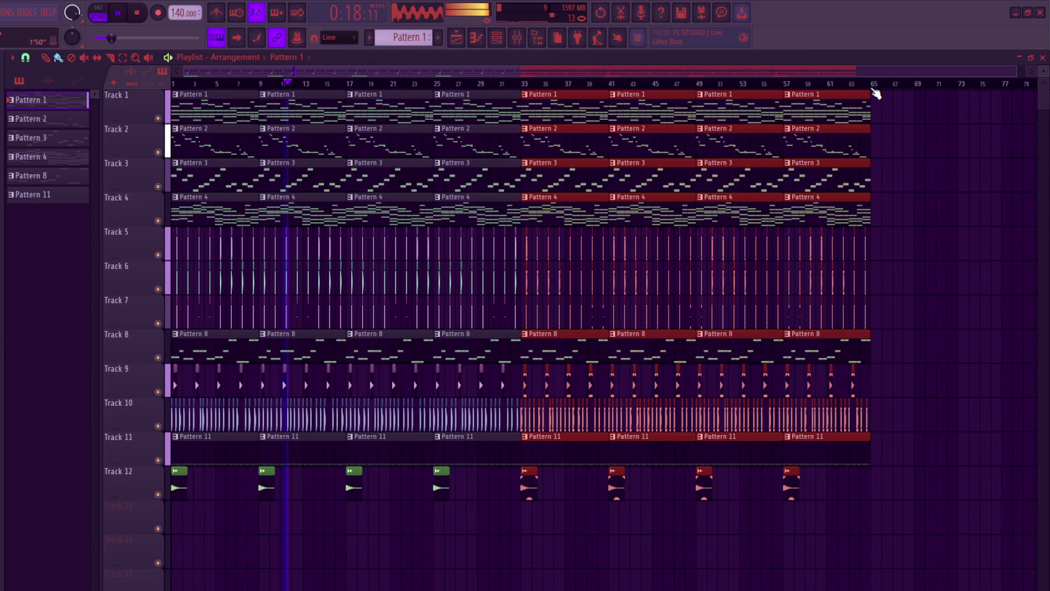
# - Clone the selected 32-bar block to bar 65 and play the extended arrangement near its end
pyautogui.click(820, 84)
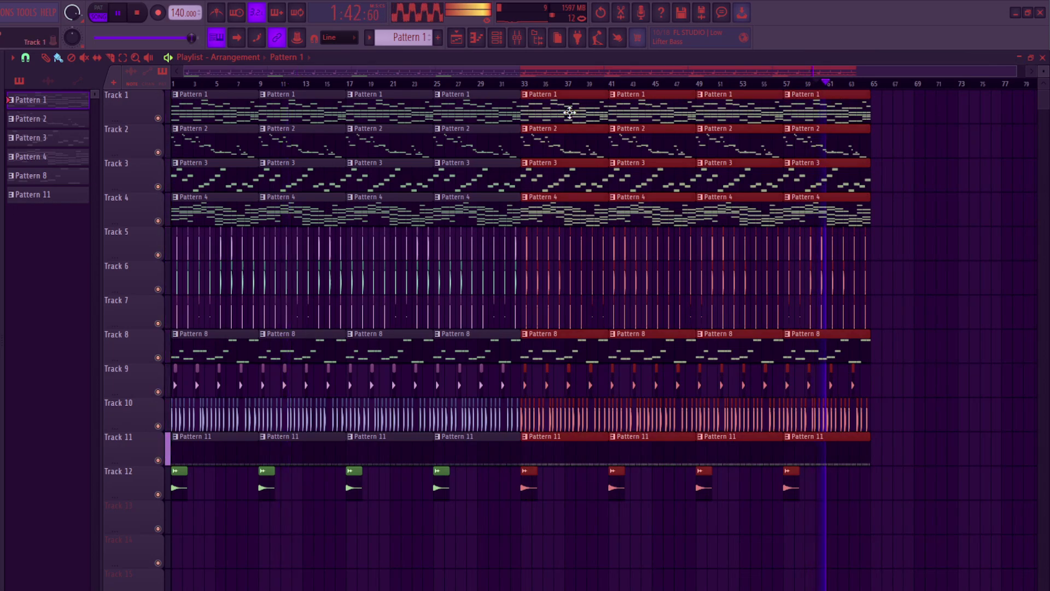
pyautogui.moveTo(634, 104); pyautogui.dragTo(984, 105)
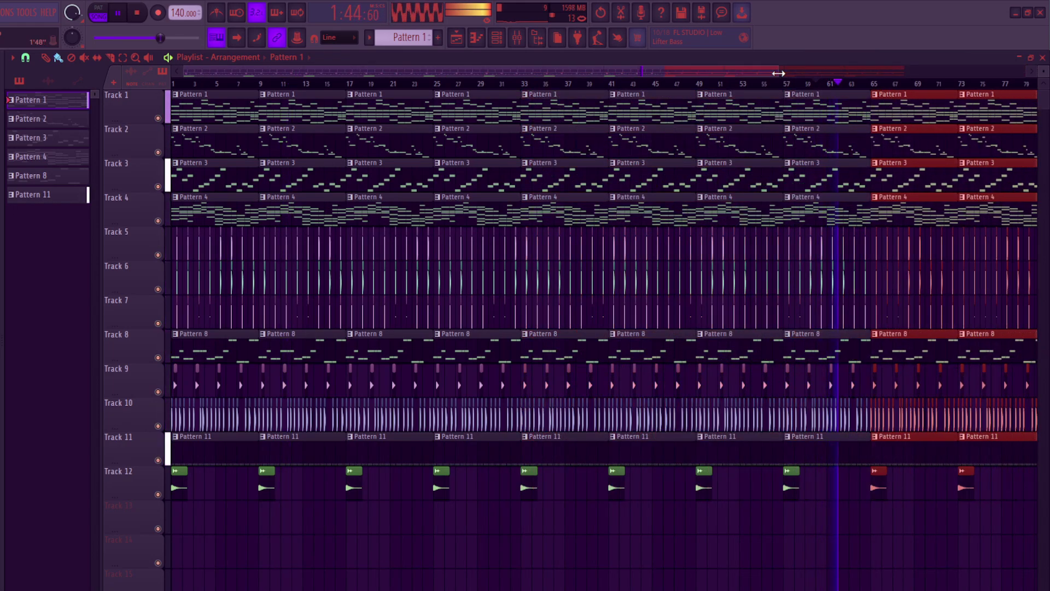
pyautogui.moveTo(778, 73); pyautogui.dragTo(1039, 60)
pyautogui.click(863, 85)
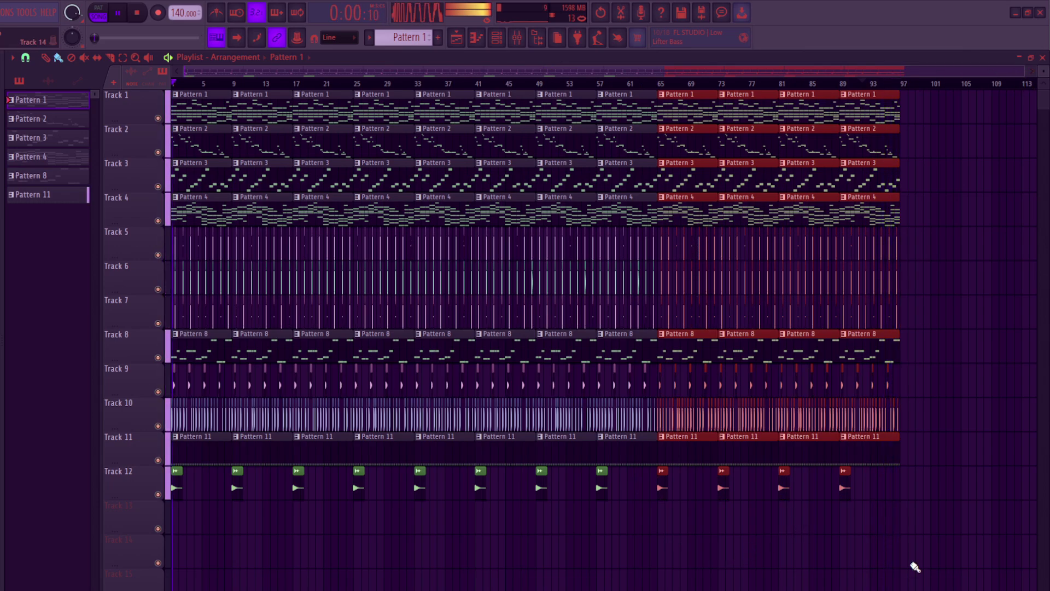
# - Delete every cymbal clip on Track 12 except the first, and move the remaining one to bar 17
pyautogui.rightClick(782, 481)
pyautogui.rightClick(844, 484)
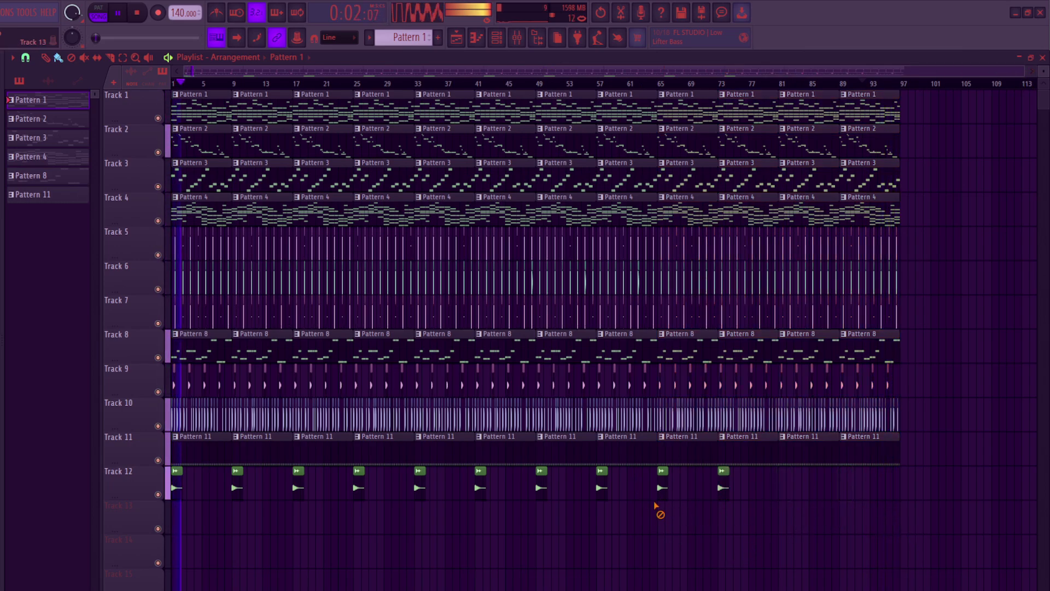
pyautogui.rightClick(601, 484)
pyautogui.rightClick(662, 484)
pyautogui.rightClick(722, 484)
pyautogui.rightClick(540, 484)
pyautogui.rightClick(479, 484)
pyautogui.rightClick(418, 484)
pyautogui.rightClick(358, 484)
pyautogui.rightClick(298, 484)
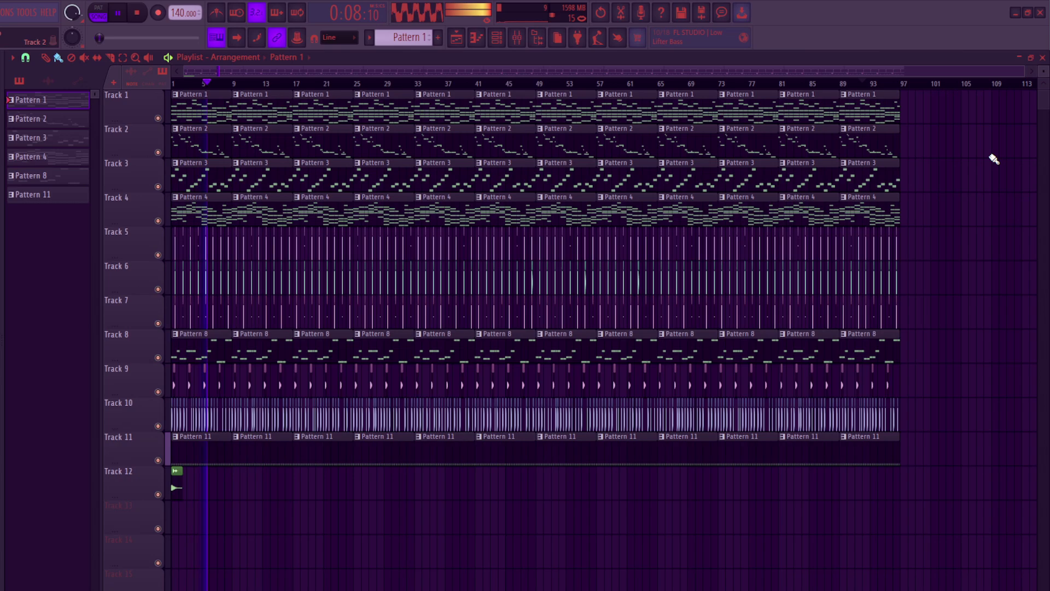
pyautogui.moveTo(1019, 70); pyautogui.dragTo(911, 97)
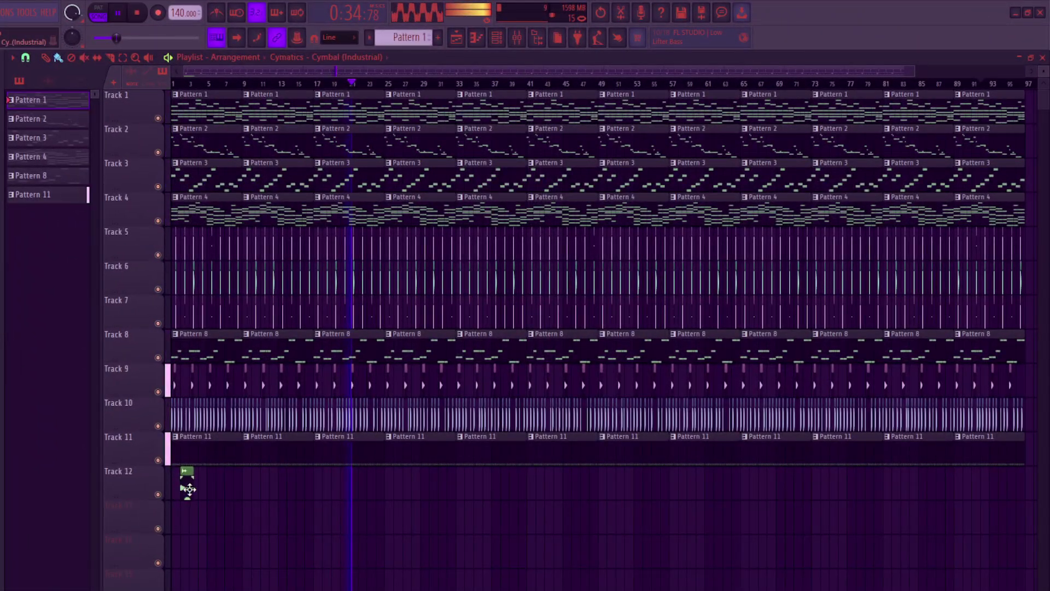
pyautogui.moveTo(188, 488); pyautogui.dragTo(298, 495)
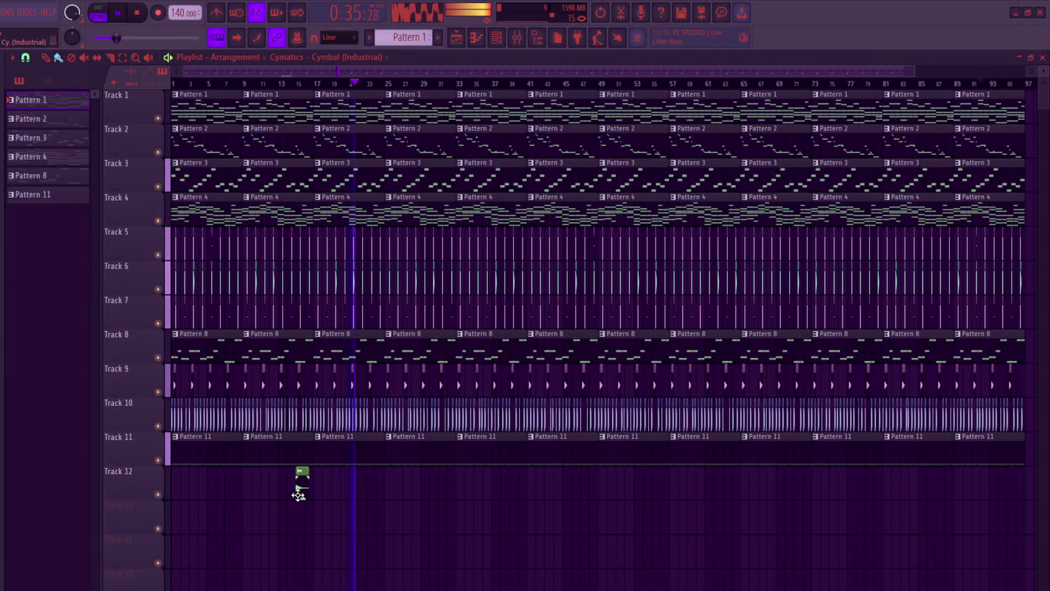
# - Clear the drum clips, the first Pattern 8 and the first Pattern 11 from the first eight bars of Tracks 5 to 11
pyautogui.rightClick(194, 445)
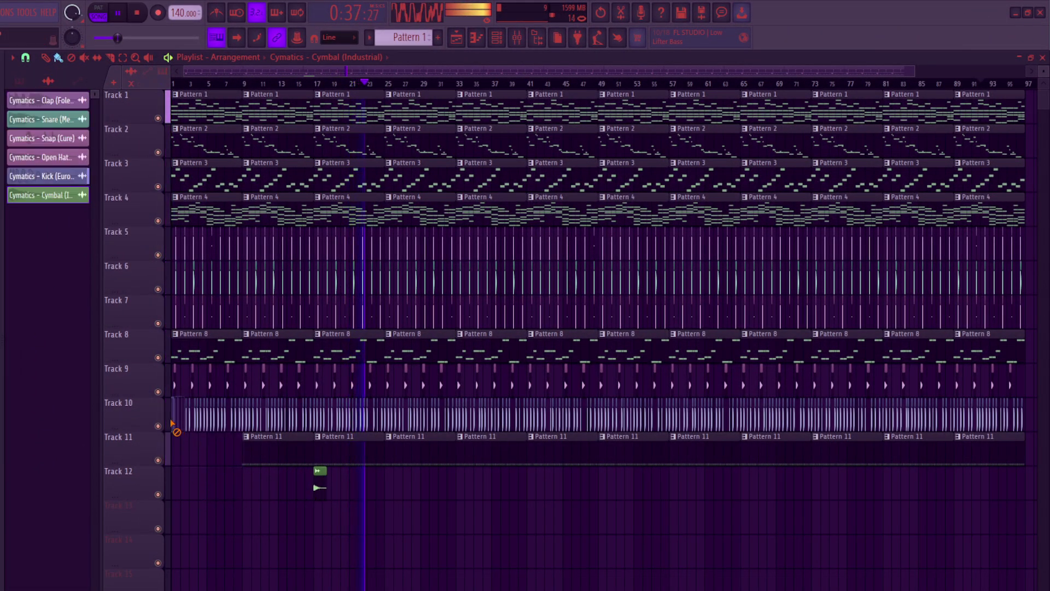
pyautogui.moveTo(171, 422); pyautogui.dragTo(223, 424)
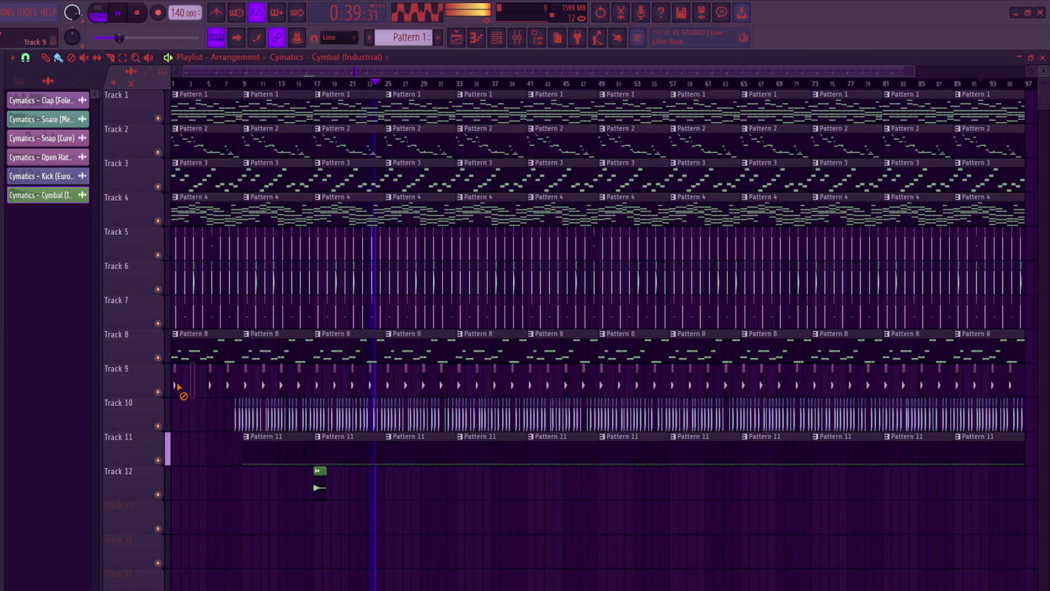
pyautogui.moveTo(229, 394)
pyautogui.mouseDown()
pyautogui.moveTo(207, 337)
pyautogui.moveTo(168, 314)
pyautogui.moveTo(222, 329)
pyautogui.mouseUp()
pyautogui.moveTo(198, 286)
pyautogui.mouseDown()
pyautogui.moveTo(228, 289)
pyautogui.moveTo(170, 271)
pyautogui.moveTo(198, 255)
pyautogui.moveTo(231, 257)
pyautogui.mouseUp()
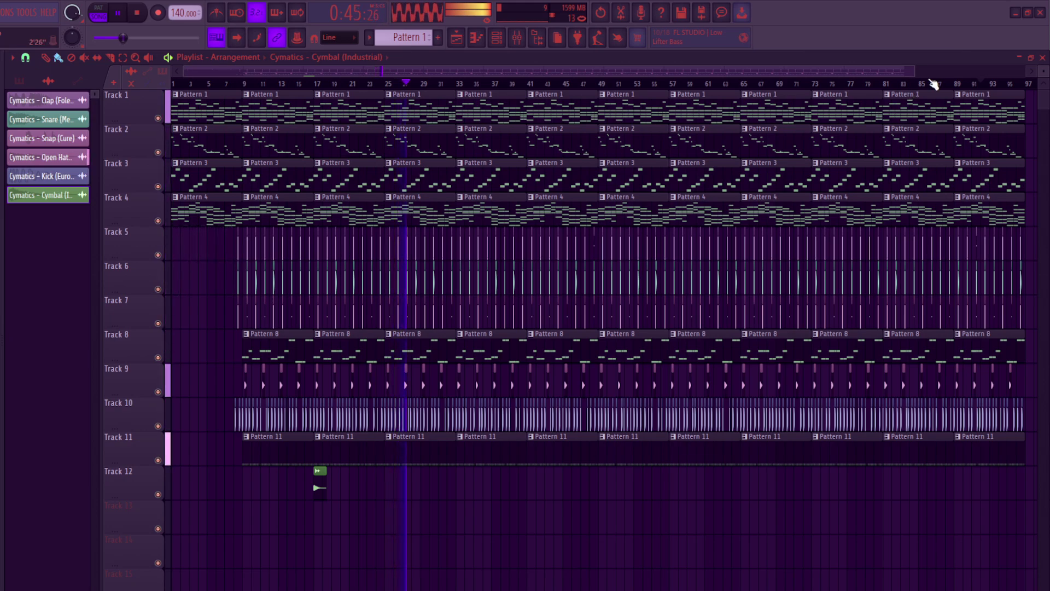
pyautogui.moveTo(912, 72); pyautogui.dragTo(420, 72)
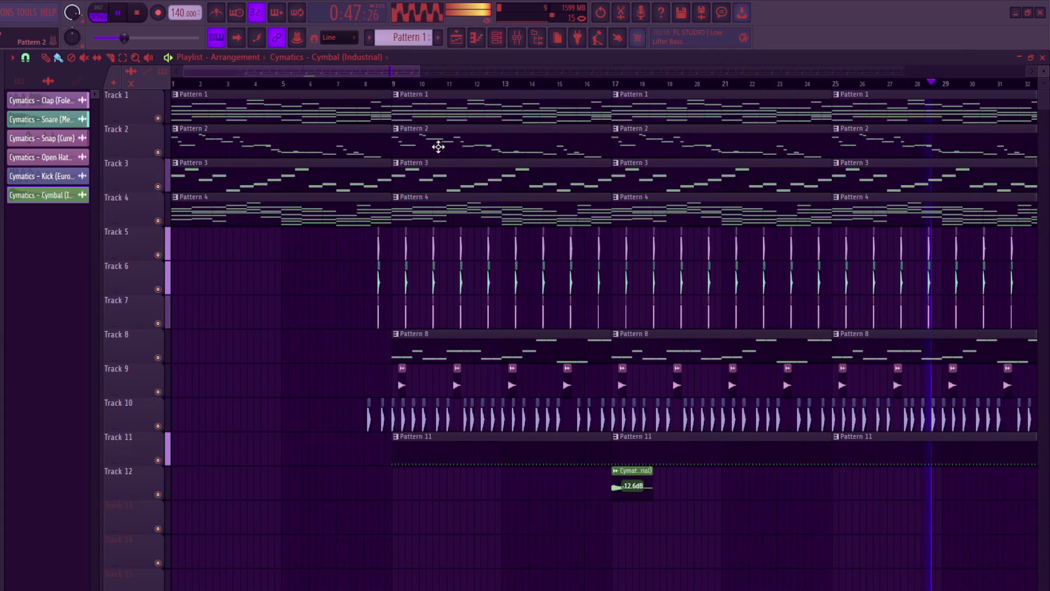
pyautogui.moveTo(369, 245)
pyautogui.mouseDown()
pyautogui.moveTo(387, 281)
pyautogui.moveTo(375, 321)
pyautogui.moveTo(340, 286)
pyautogui.mouseUp()
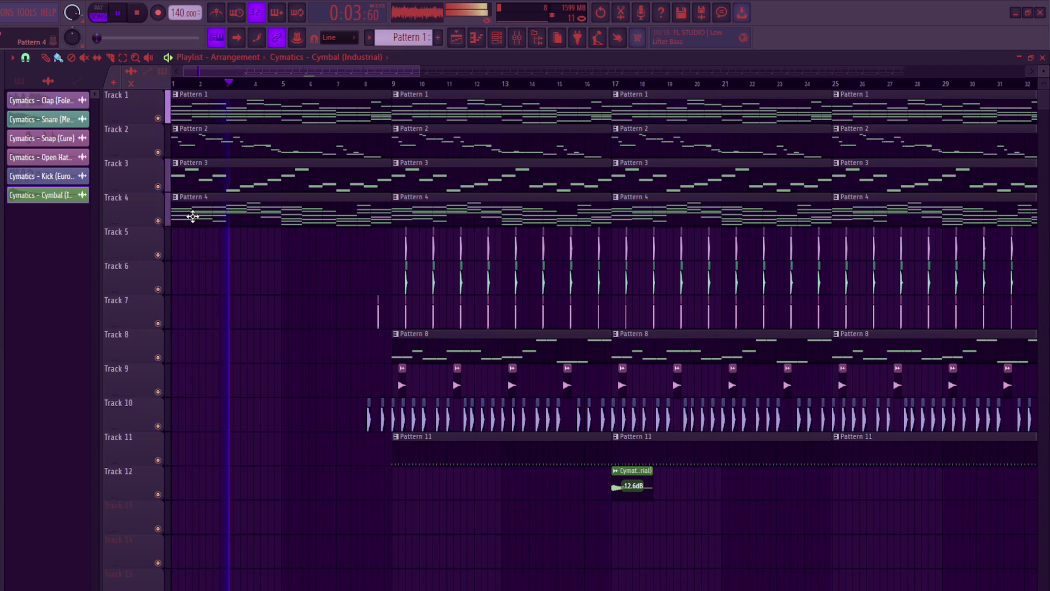
# - Check Pattern 4 in the piano roll, and mute its New York L 1926 Lite channel in the channel rack
pyautogui.doubleClick(189, 208)
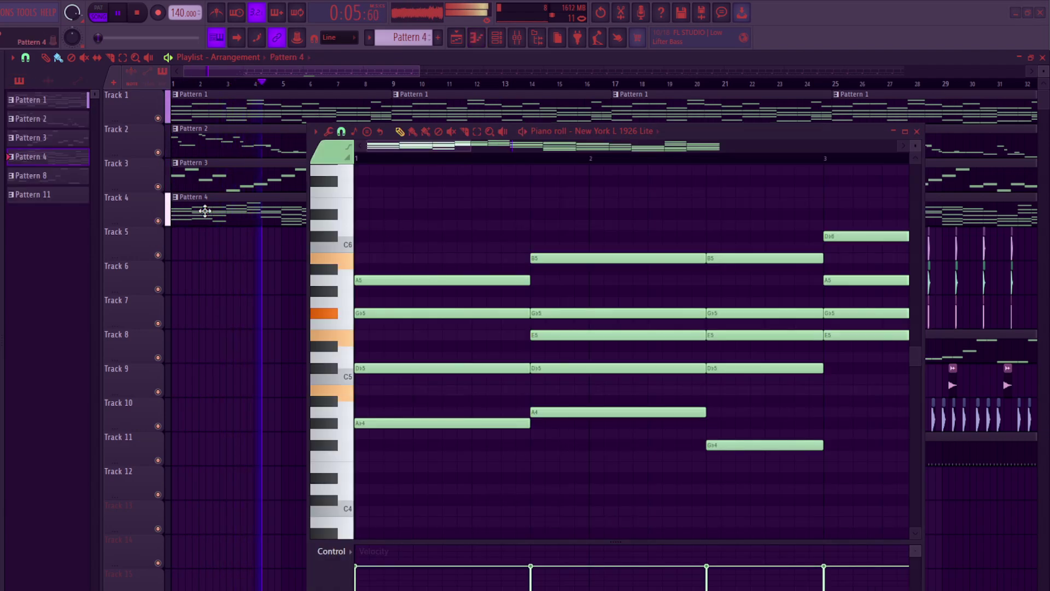
pyautogui.click(916, 132)
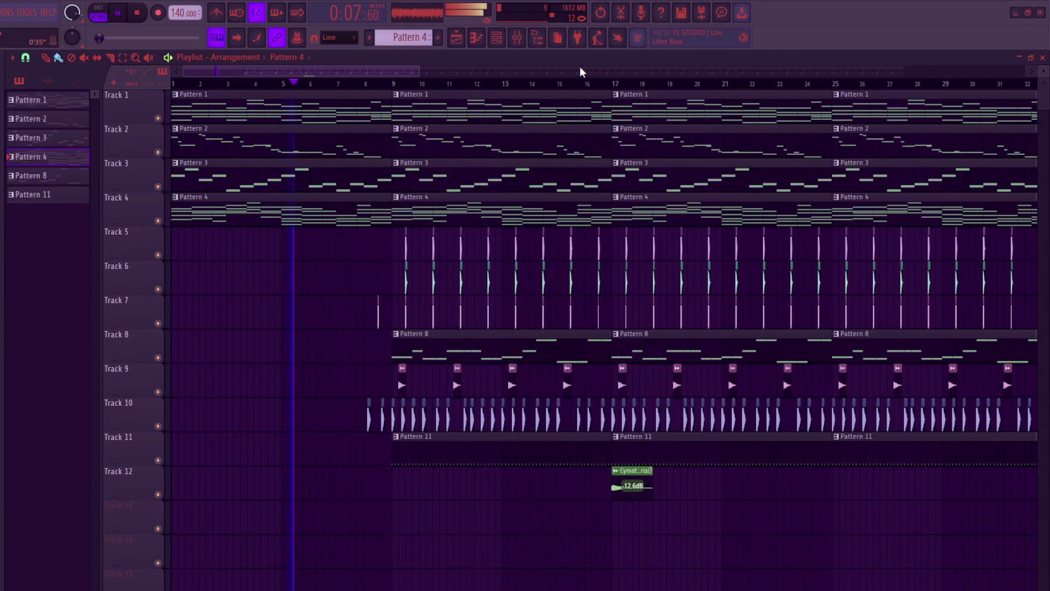
pyautogui.click(497, 37)
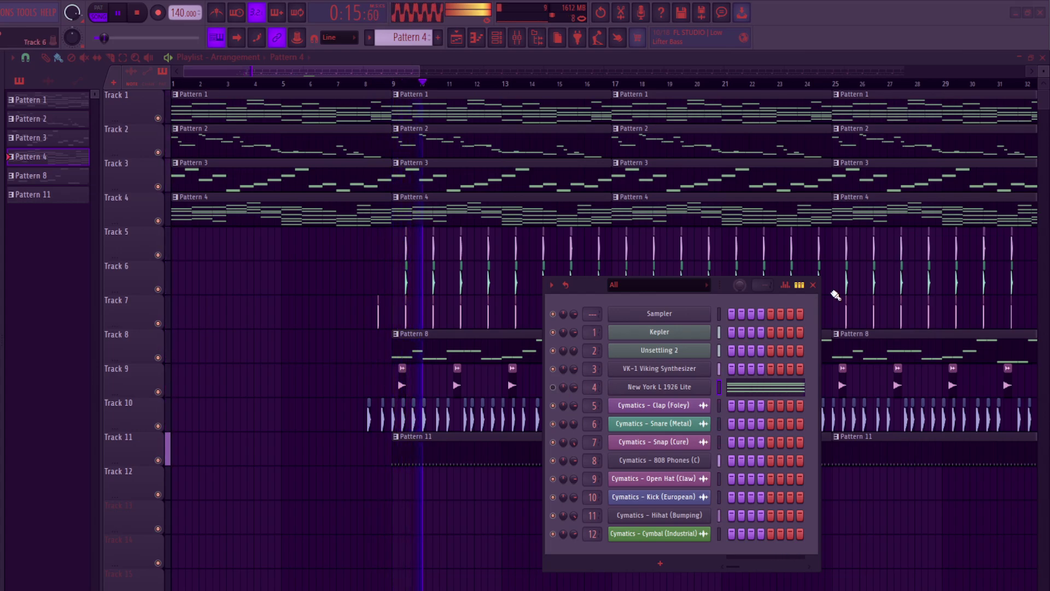
pyautogui.click(812, 285)
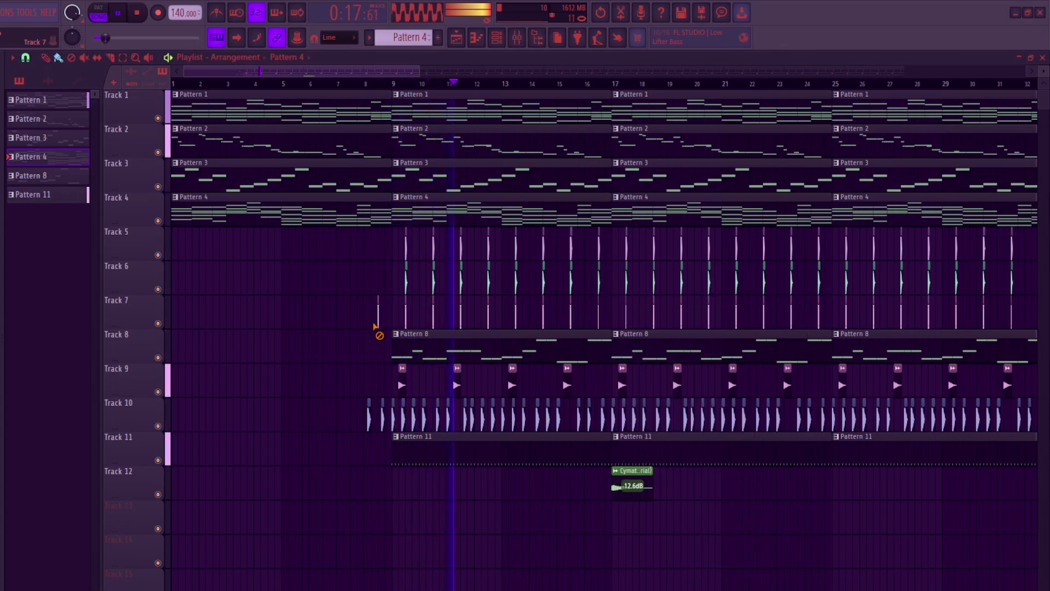
# - Delete the leftover snap and kick clips before bar 9, and replay the arrangement from the start
pyautogui.rightClick(378, 416)
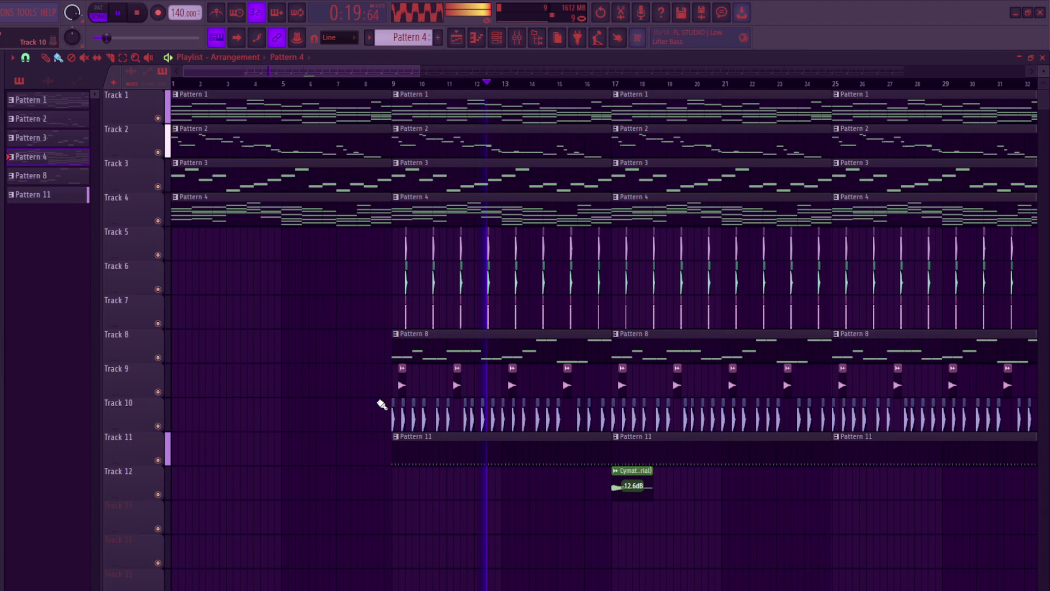
pyautogui.press('space')
pyautogui.press('space')
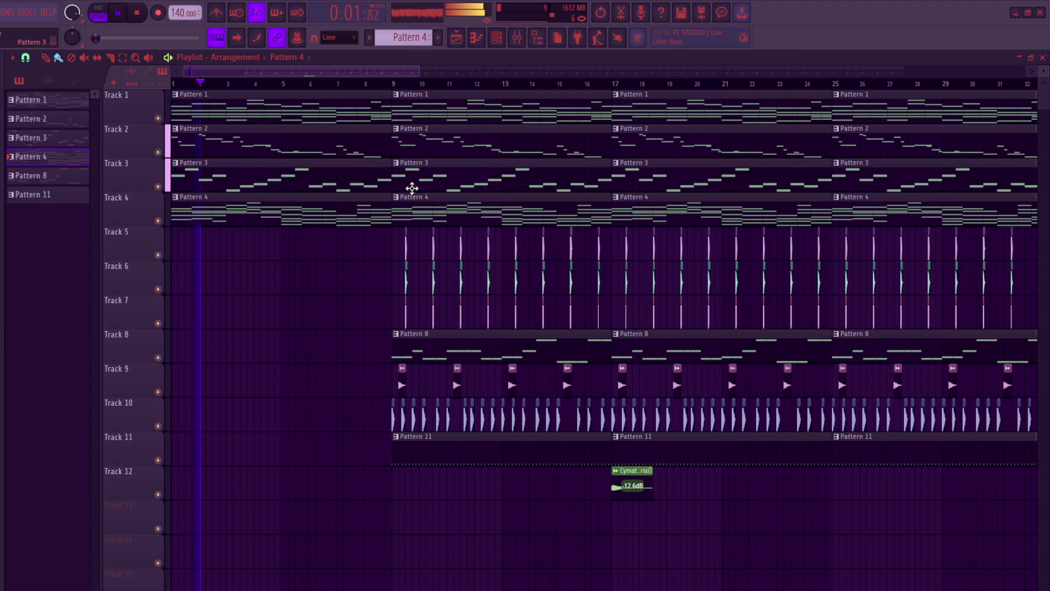
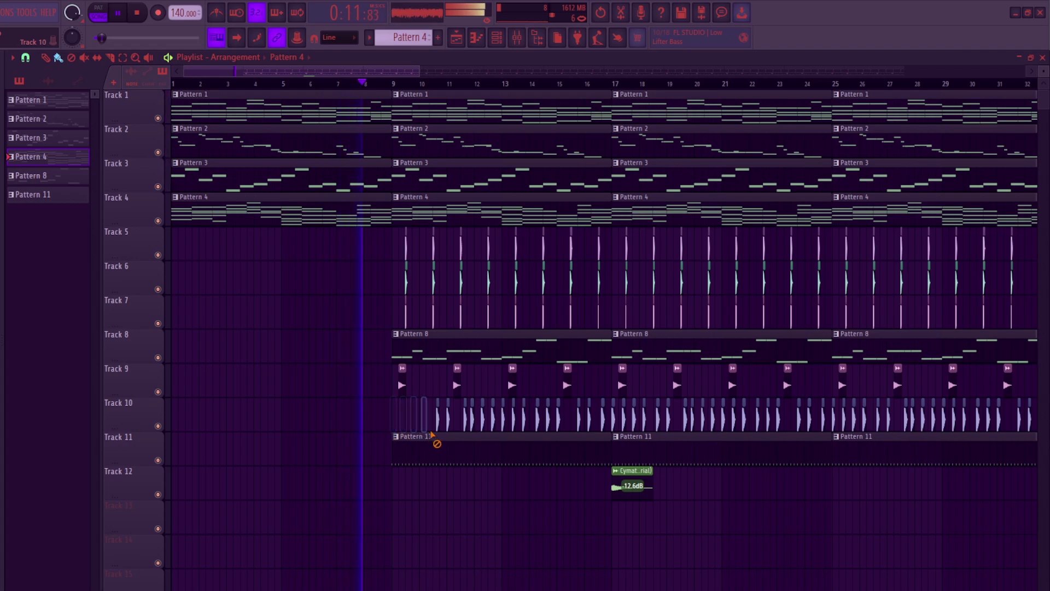
# - Delete the kick clips on Track 10 from bar 9 up to bar 17, and put Pattern 11 back at bar 9
pyautogui.rightClick(433, 436)
pyautogui.rightClick(492, 435)
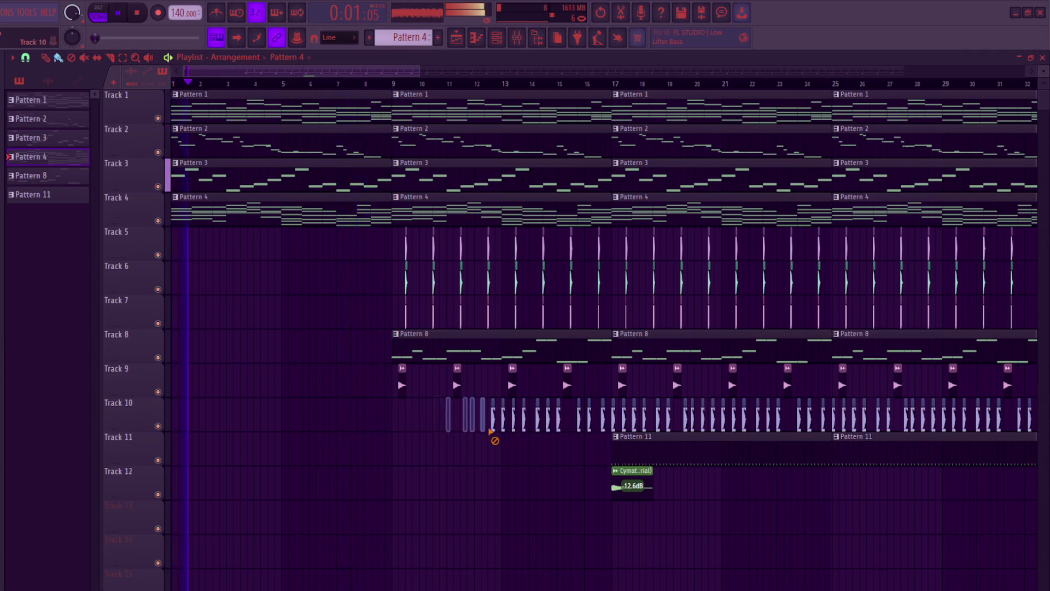
pyautogui.rightClick(586, 436)
pyautogui.rightClick(607, 436)
pyautogui.click(637, 453)
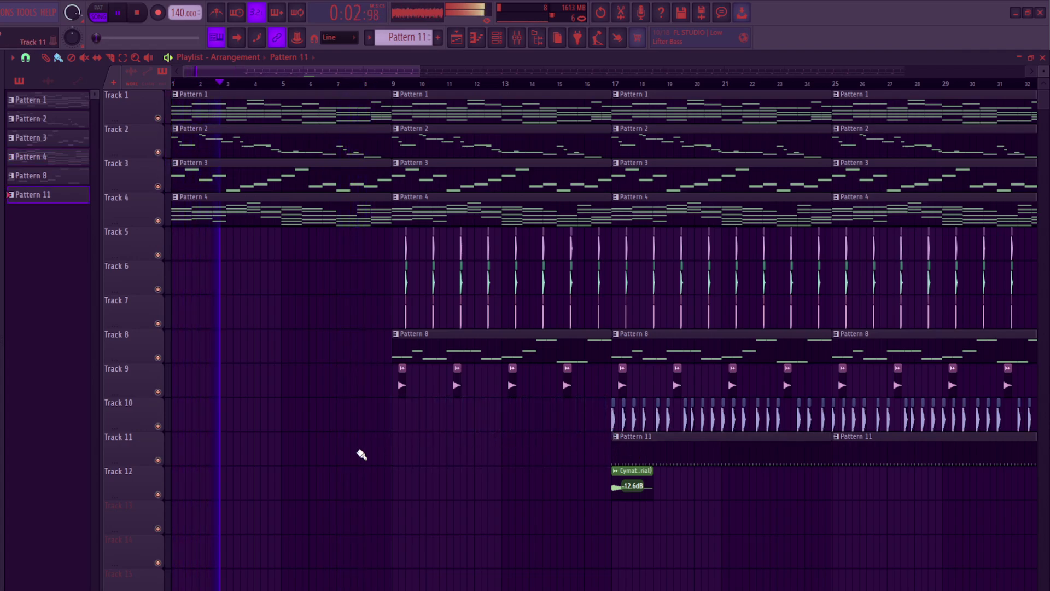
# - Delete the four open hat clips on Track 9 between bars 9 and 17
pyautogui.rightClick(402, 380)
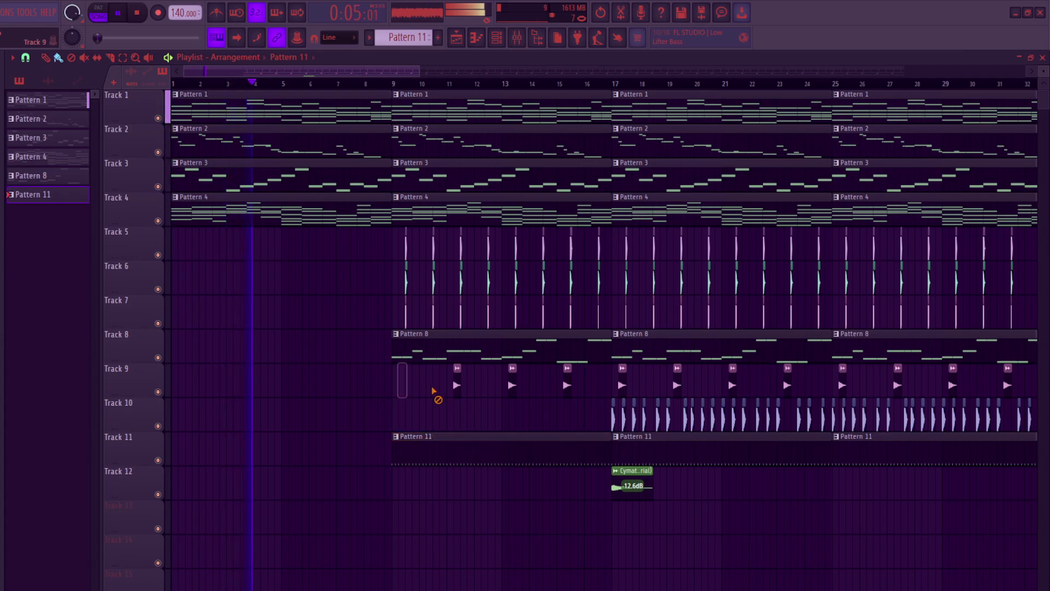
pyautogui.rightClick(456, 383)
pyautogui.rightClick(512, 383)
pyautogui.rightClick(567, 383)
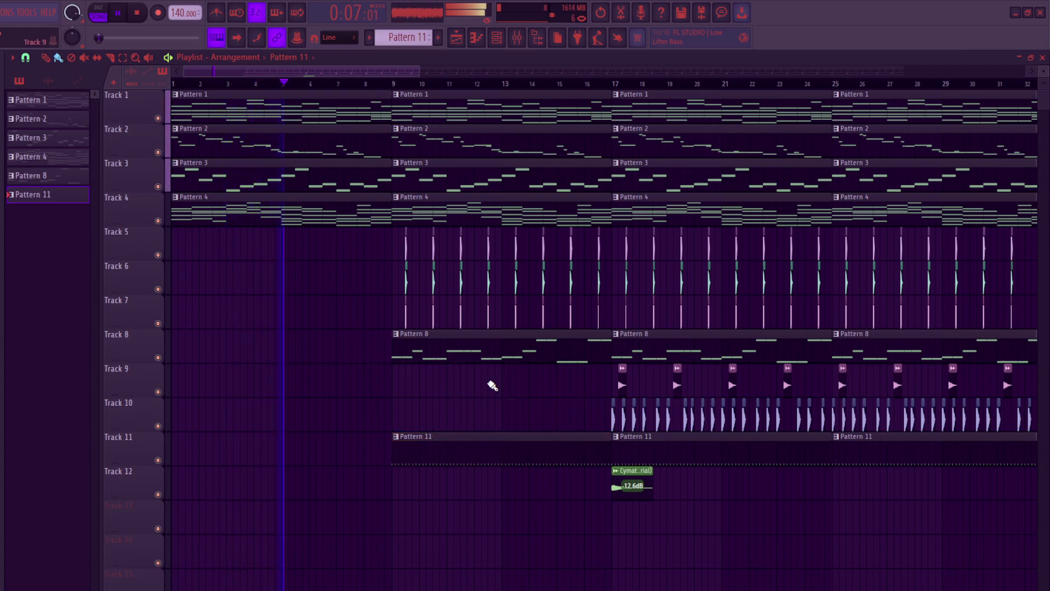
# - Place the Cymatics Riser (Classic) sample on Track 13 at bar 13, and time-stretch it to end at bar 17
pyautogui.moveTo(420, 70); pyautogui.dragTo(481, 43)
pyautogui.press('space')
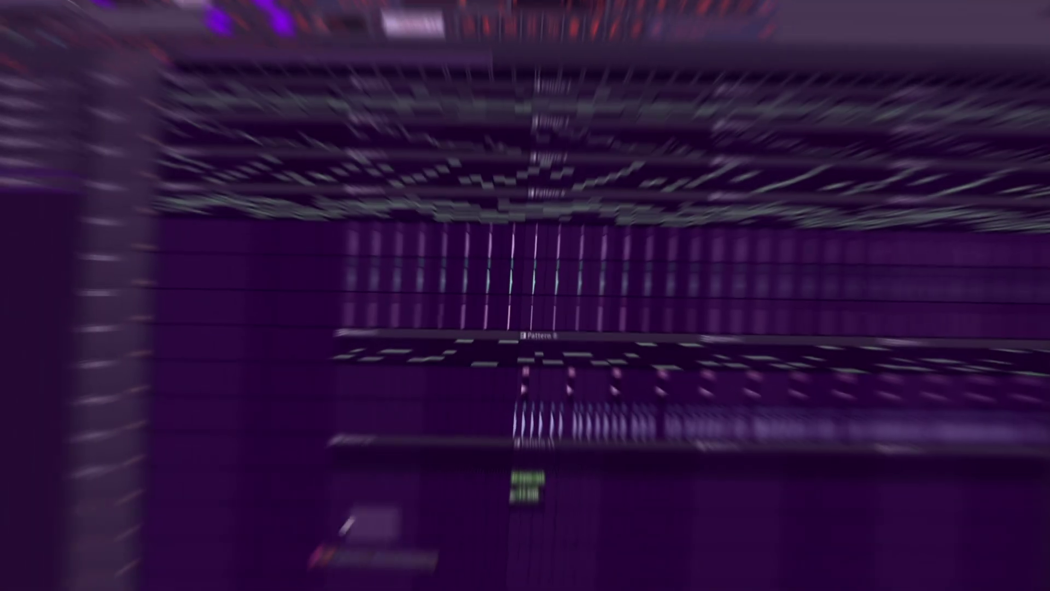
pyautogui.moveTo(393, 504); pyautogui.dragTo(502, 504)
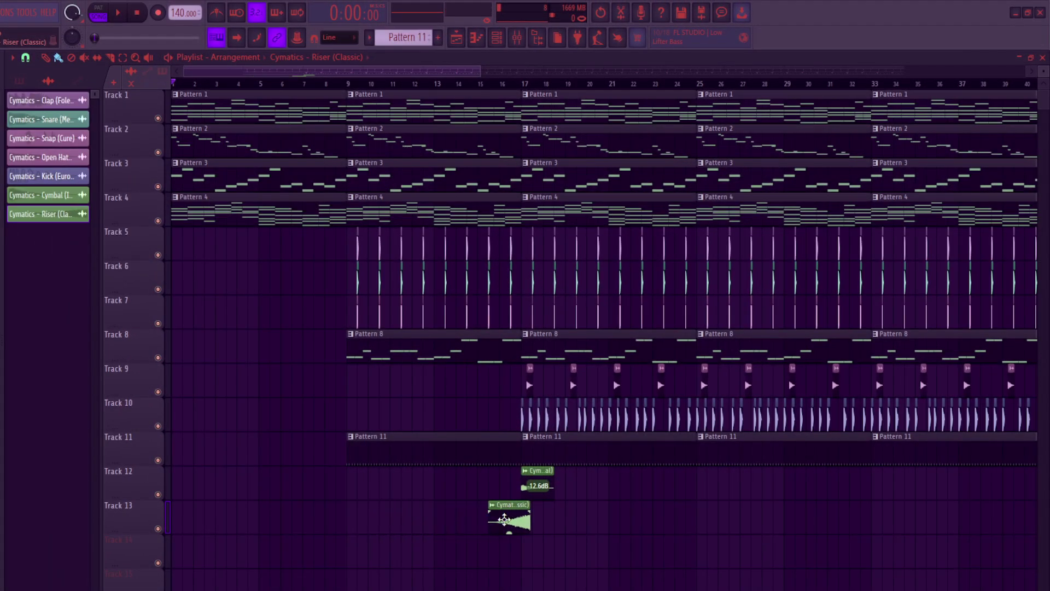
pyautogui.doubleClick(502, 520)
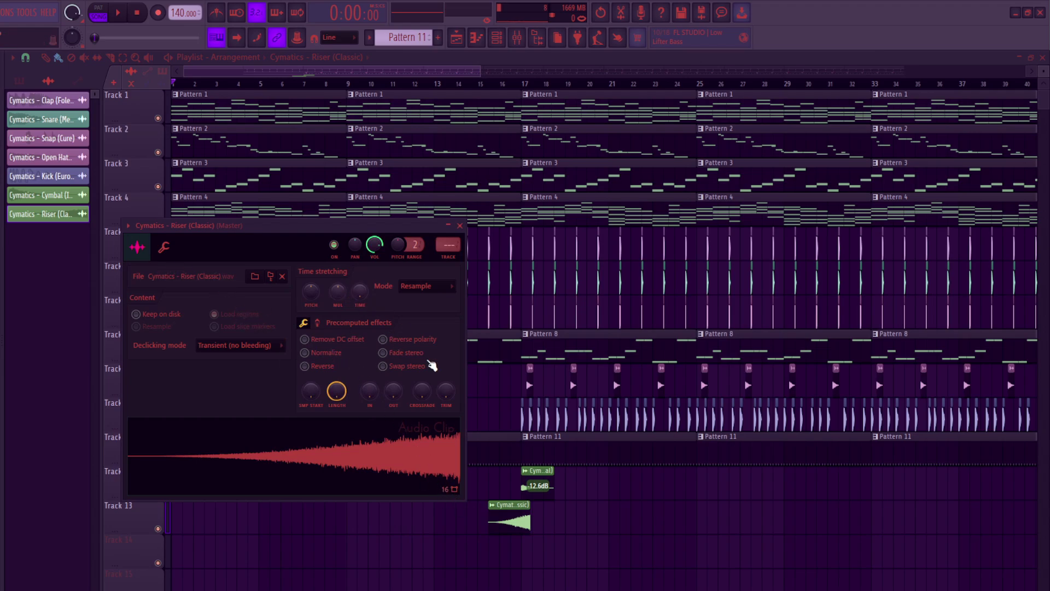
pyautogui.moveTo(502, 521); pyautogui.dragTo(491, 526)
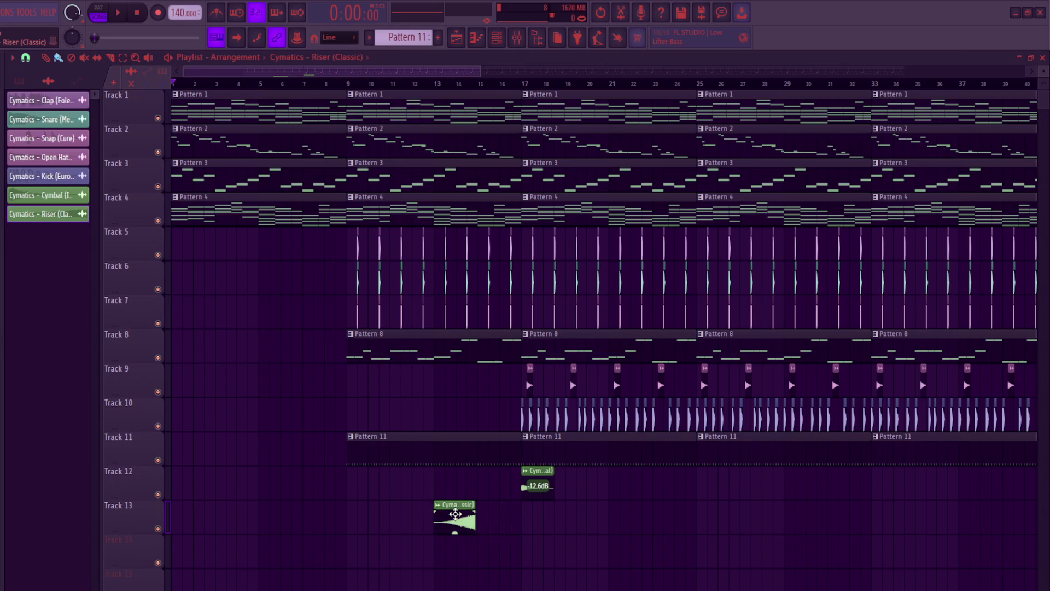
pyautogui.doubleClick(455, 514)
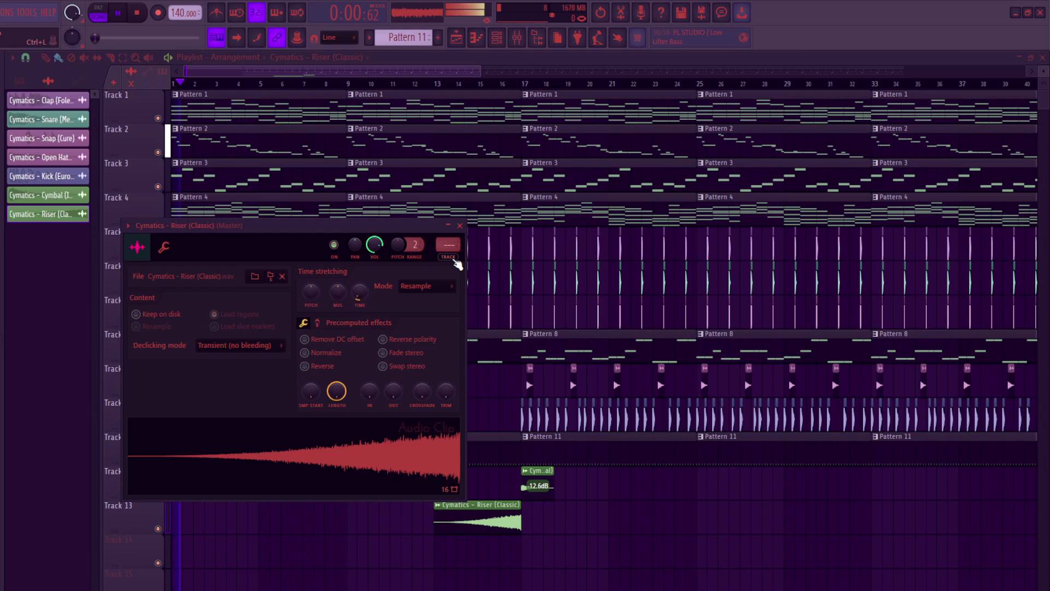
# - Lower the riser clip's volume to -5.9 dB, and route its channel to mixer track 13
pyautogui.click(475, 525)
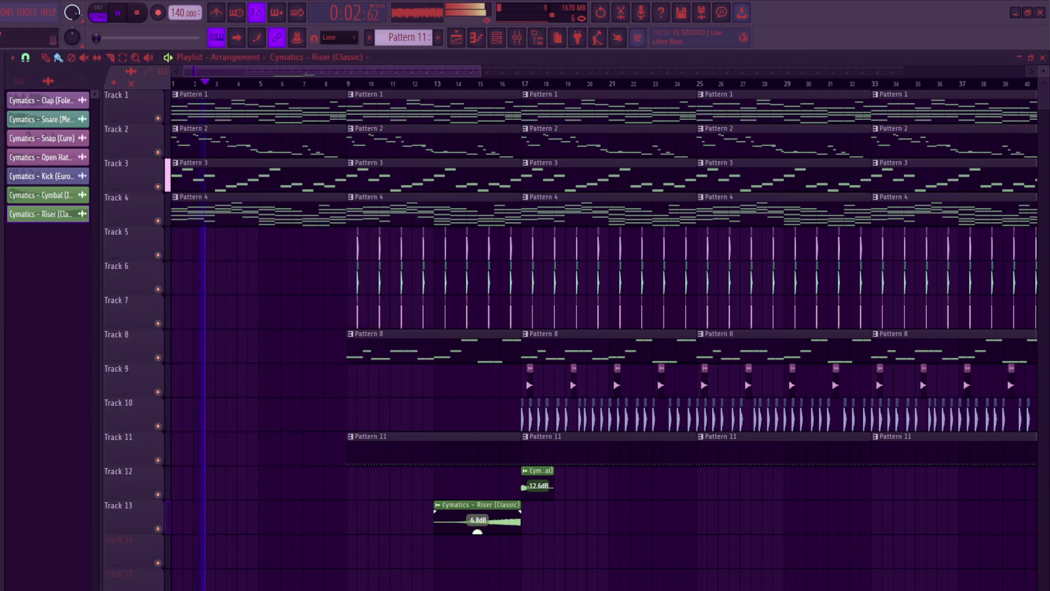
pyautogui.click(502, 42)
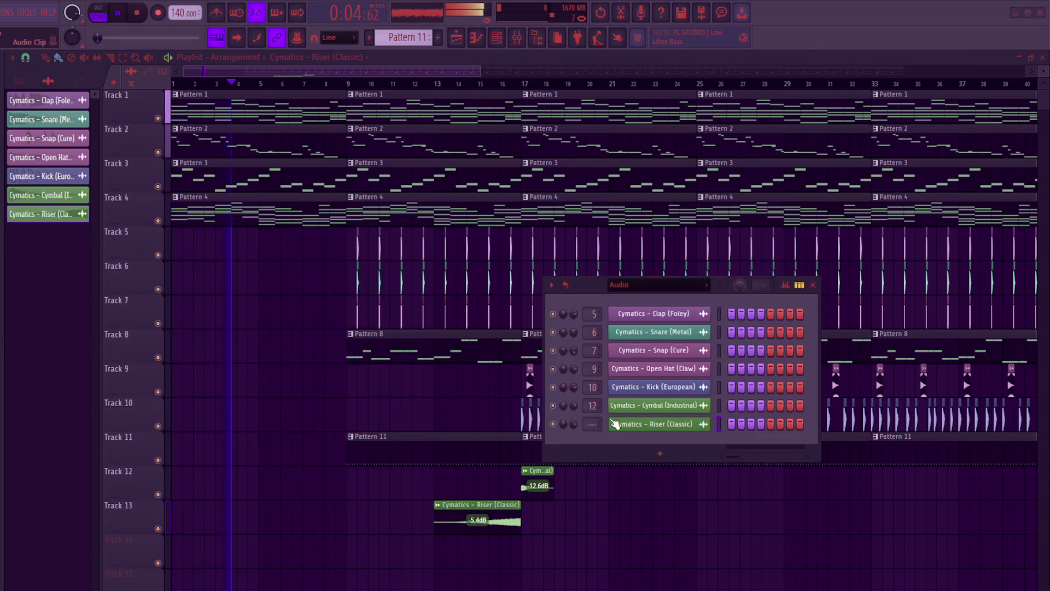
pyautogui.click(634, 284)
pyautogui.click(634, 298)
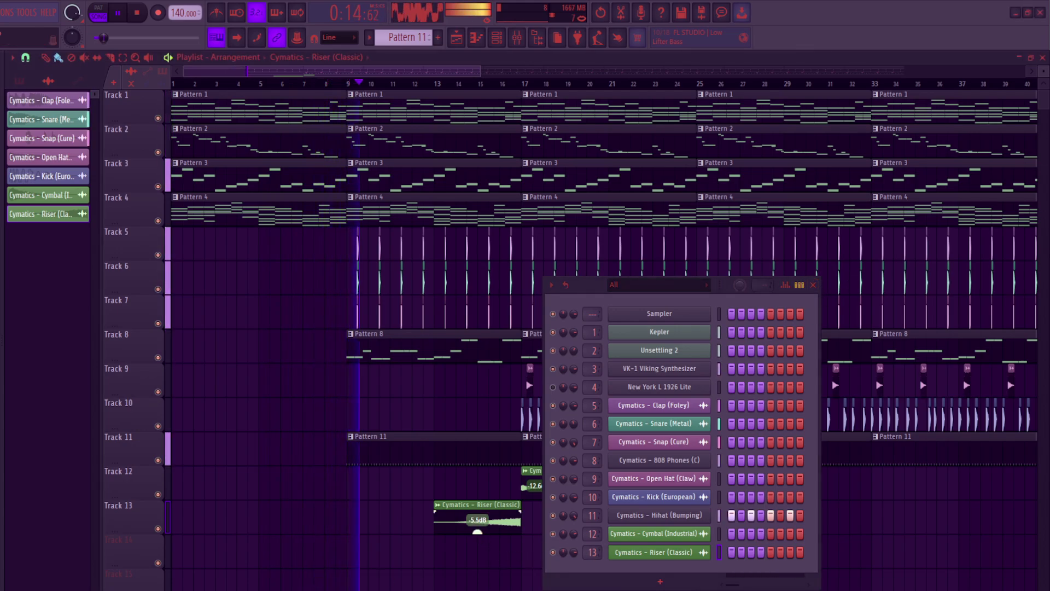
pyautogui.click(813, 284)
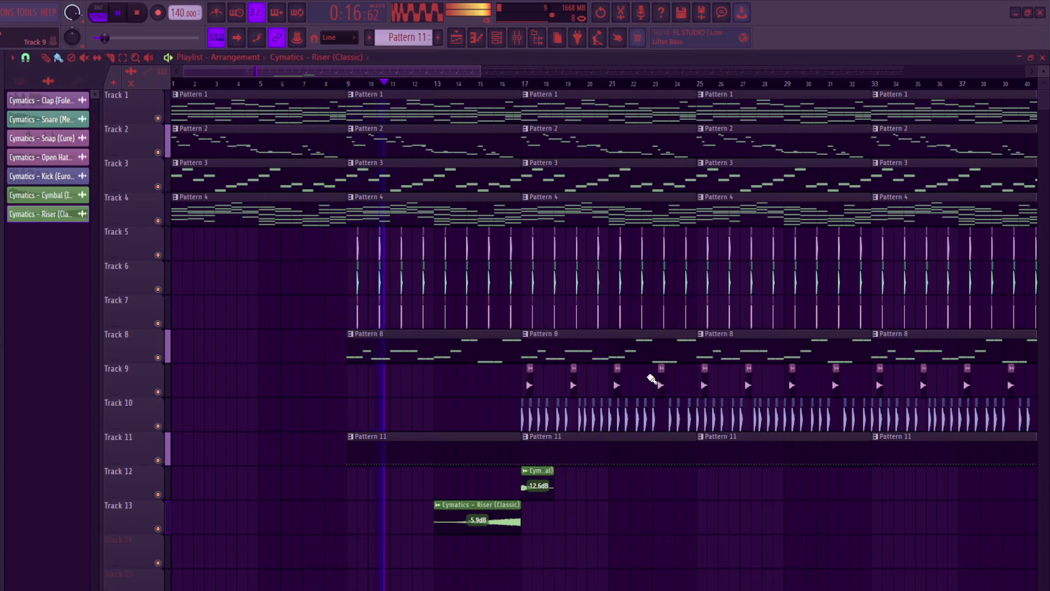
# - Delete the Pattern 8 clip at bar 9 on Track 8, and move the cymbal clip on Track 12 to bar 25
pyautogui.rightClick(385, 347)
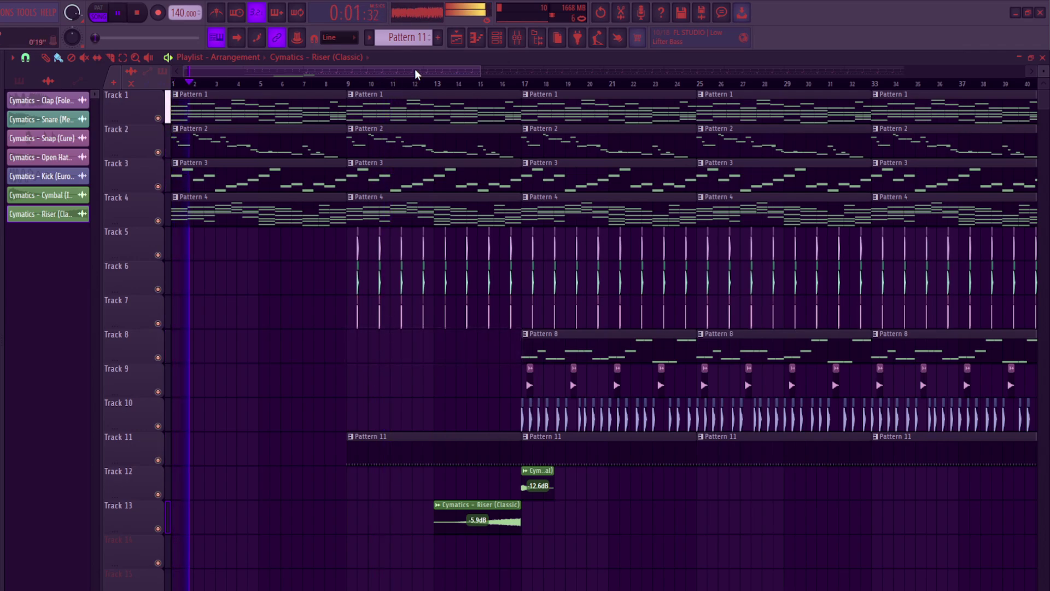
pyautogui.moveTo(420, 71); pyautogui.dragTo(430, 70)
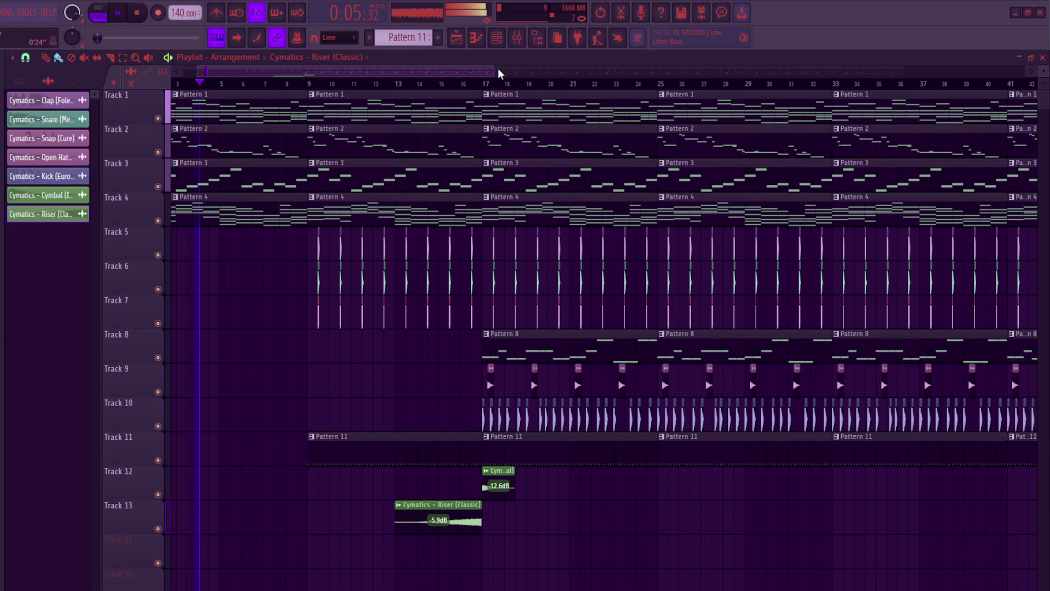
pyautogui.moveTo(490, 75); pyautogui.dragTo(547, 71)
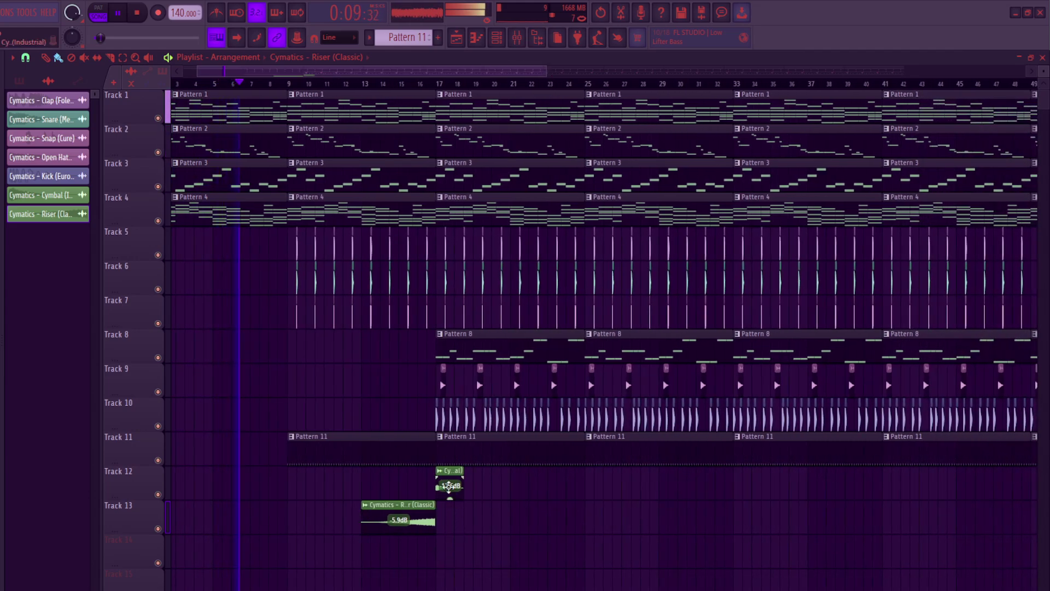
pyautogui.moveTo(448, 486); pyautogui.dragTo(598, 485)
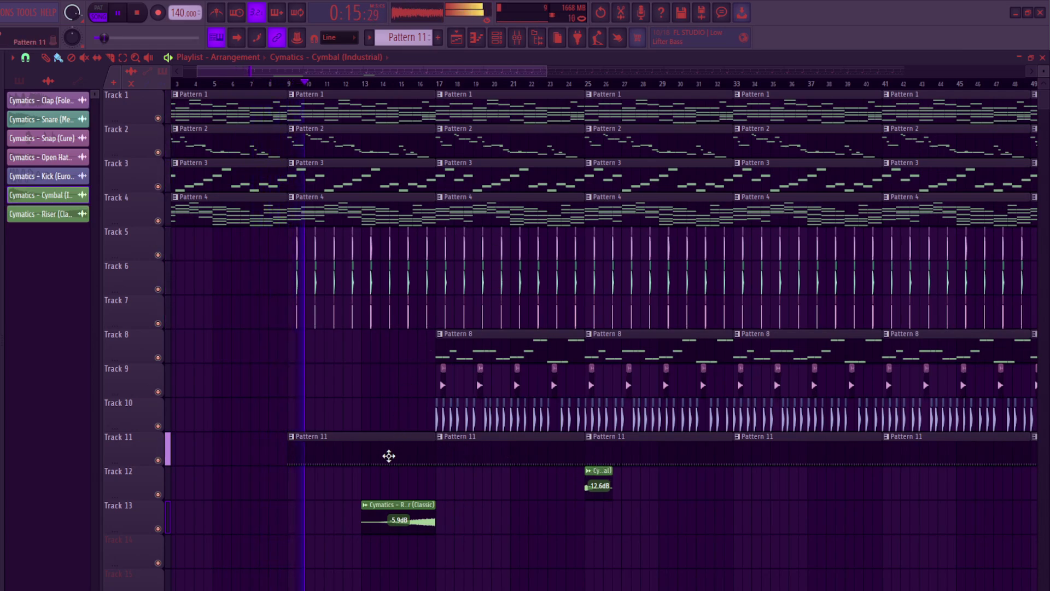
# - Shorten the Pattern 11 clip starting at bar 17 so the hi-hats drop out just before bar 25
pyautogui.moveTo(462, 75); pyautogui.dragTo(439, 74)
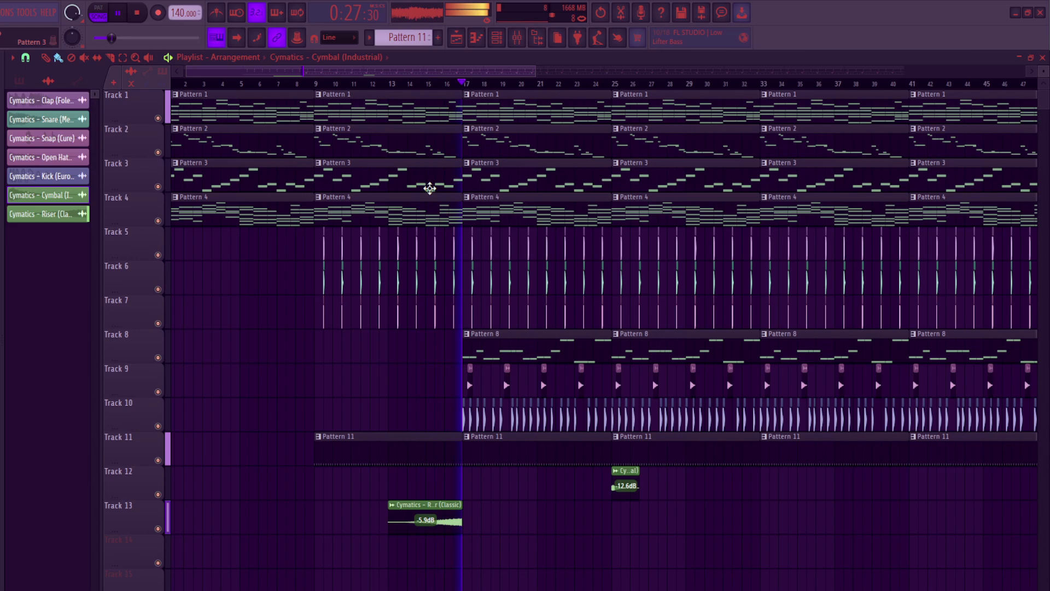
pyautogui.moveTo(480, 71); pyautogui.dragTo(512, 73)
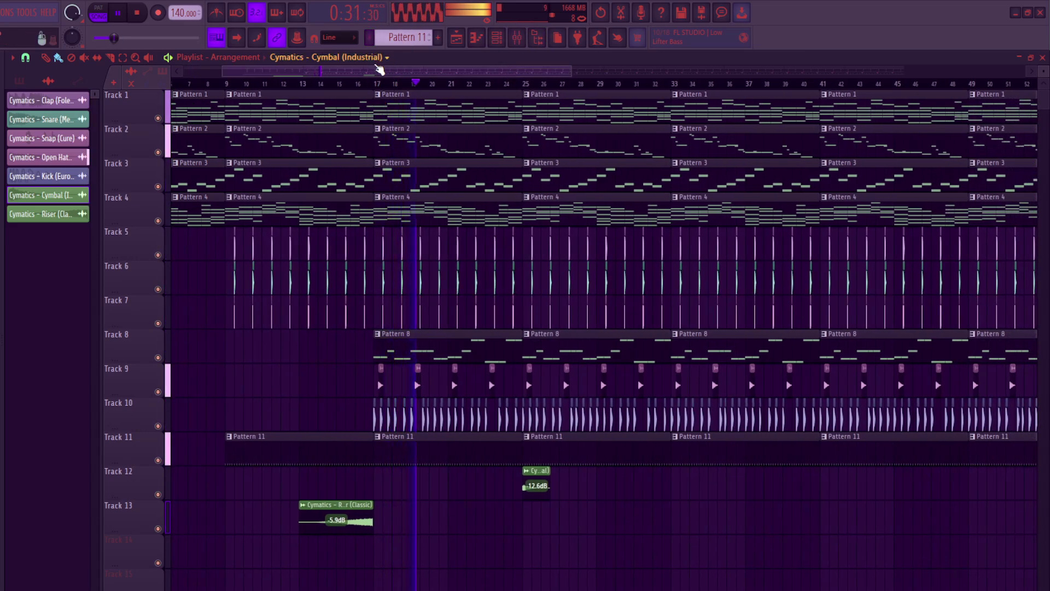
pyautogui.moveTo(386, 72); pyautogui.dragTo(421, 73)
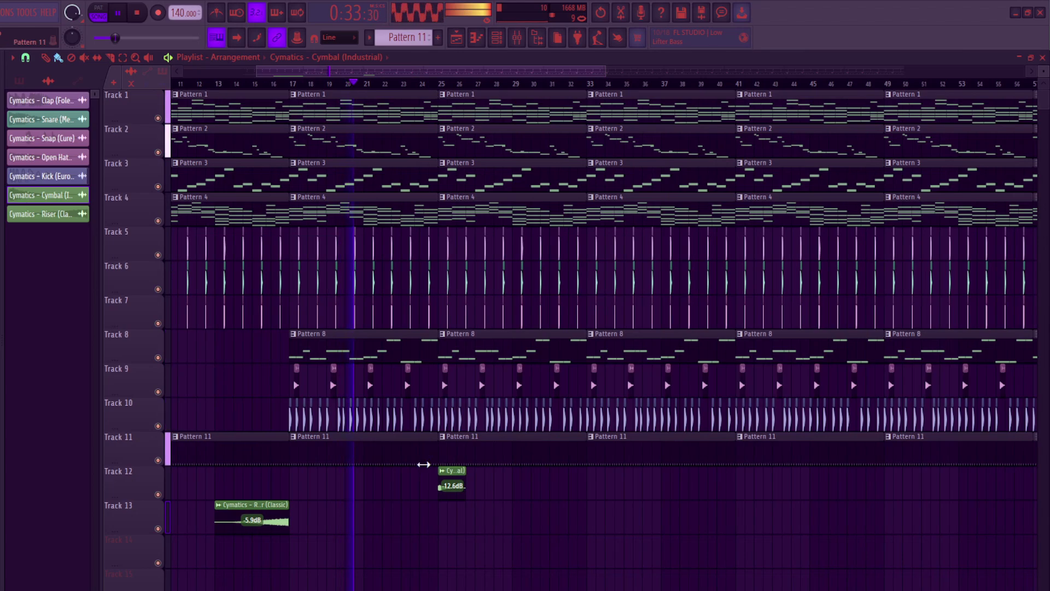
pyautogui.moveTo(423, 464); pyautogui.dragTo(427, 455)
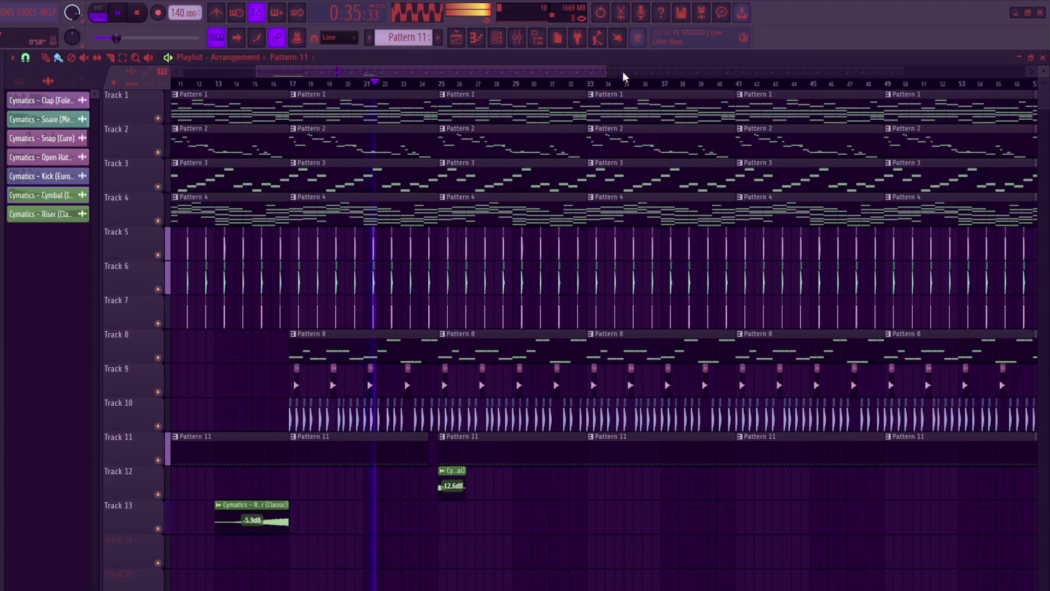
pyautogui.moveTo(603, 72); pyautogui.dragTo(403, 73)
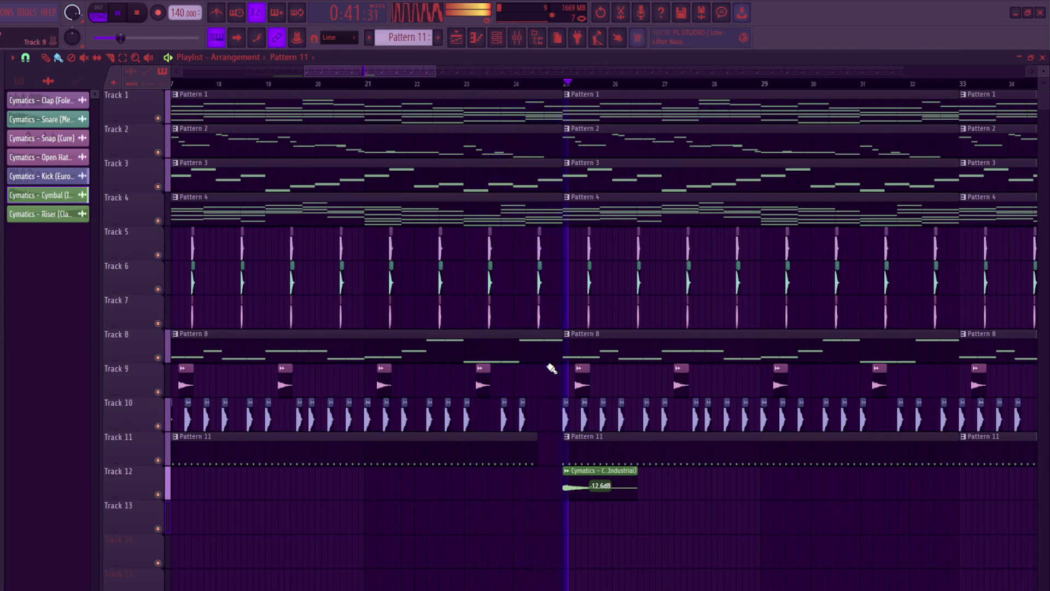
# - Review the whole arrangement from bar 1 to its end while it plays
pyautogui.moveTo(436, 71); pyautogui.dragTo(793, 71)
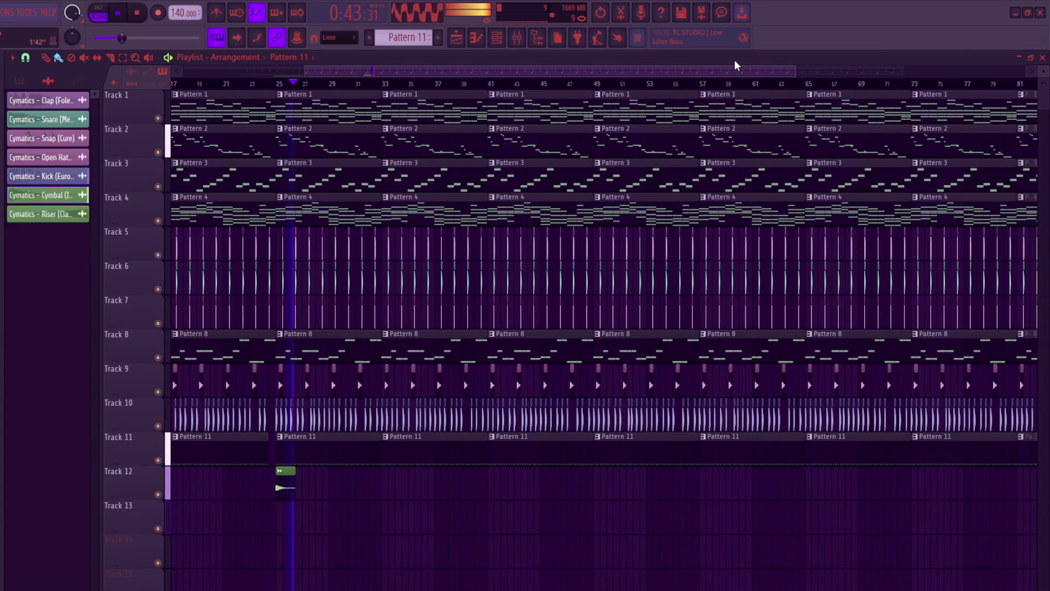
pyautogui.moveTo(729, 73); pyautogui.dragTo(703, 82)
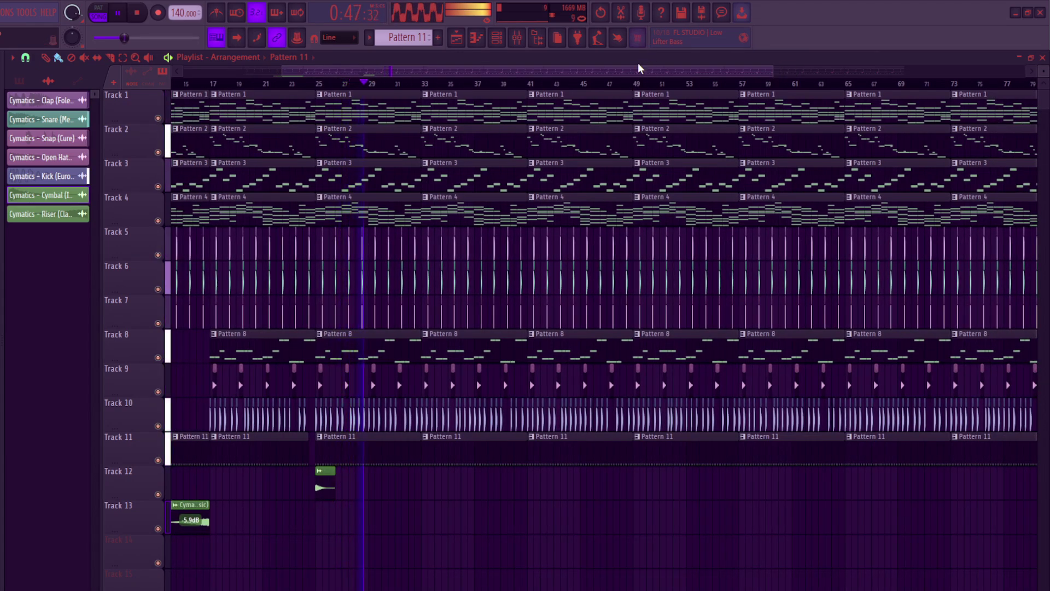
pyautogui.hscroll(-5, 553, 108)
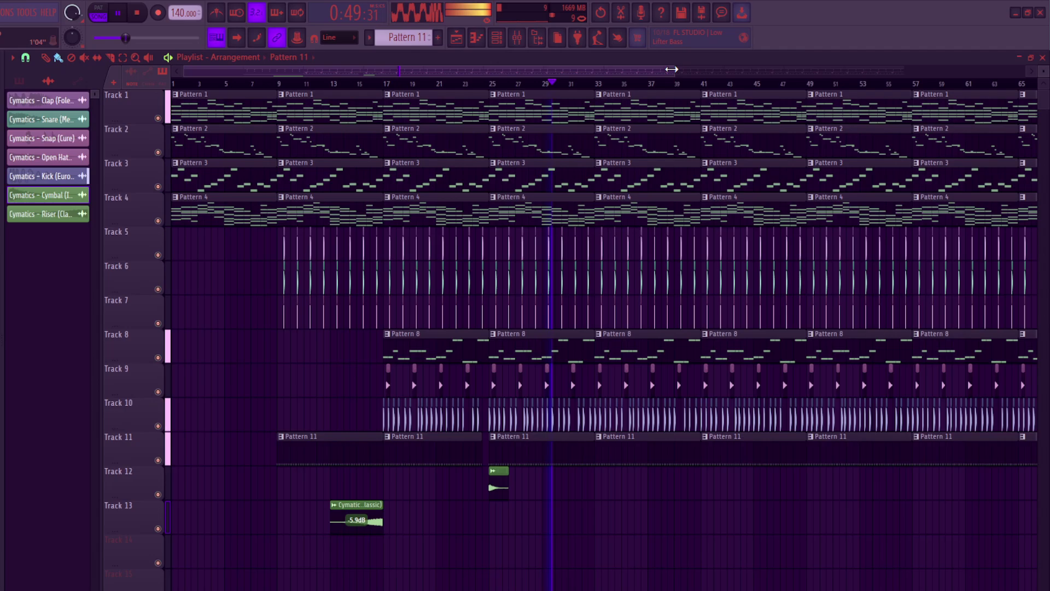
pyautogui.moveTo(675, 72); pyautogui.dragTo(936, 28)
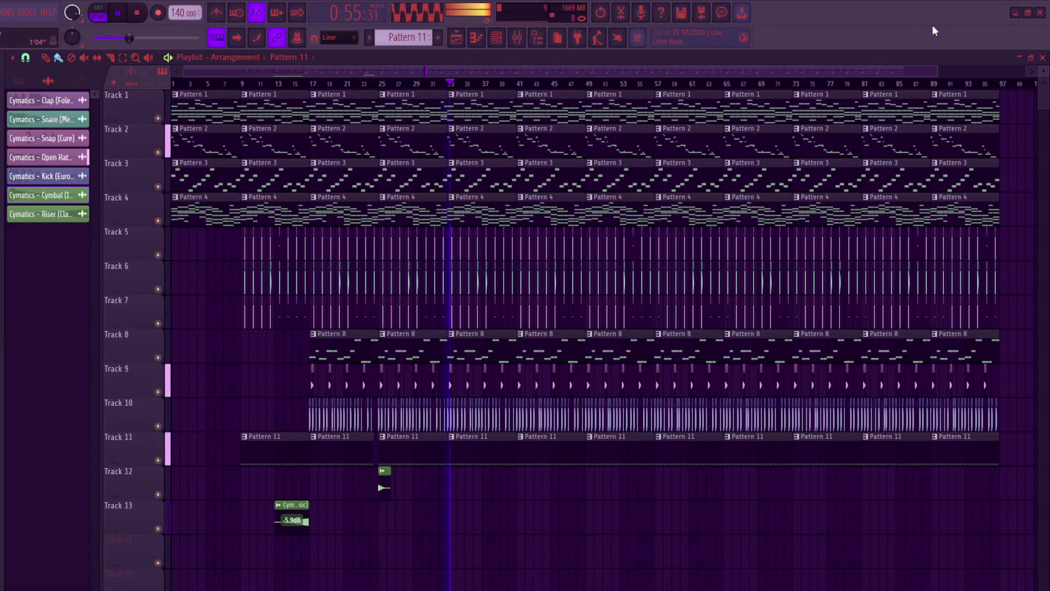